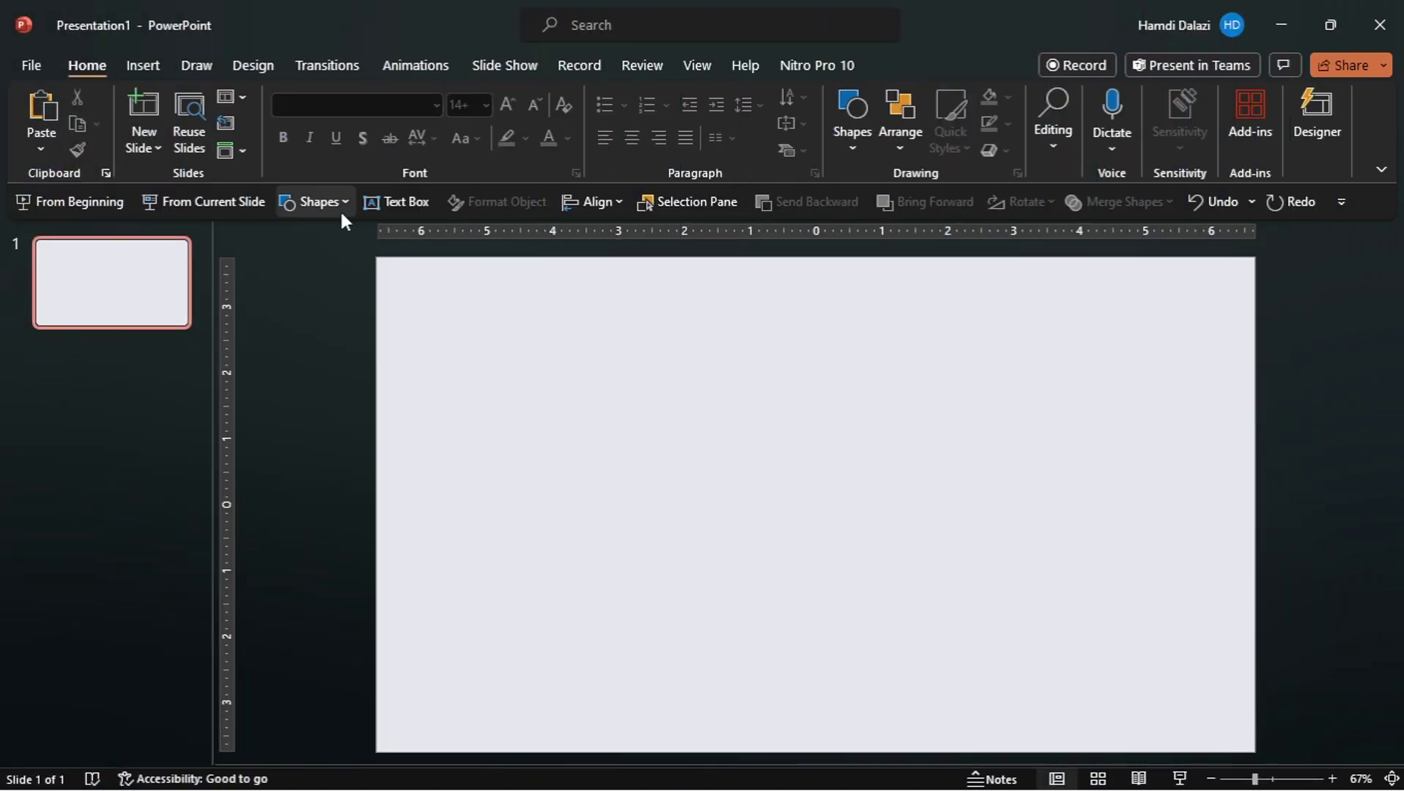
Draw a tall rectangle at the slide's left edge and duplicate it into a row of bars.
click(341, 205)
click(349, 262)
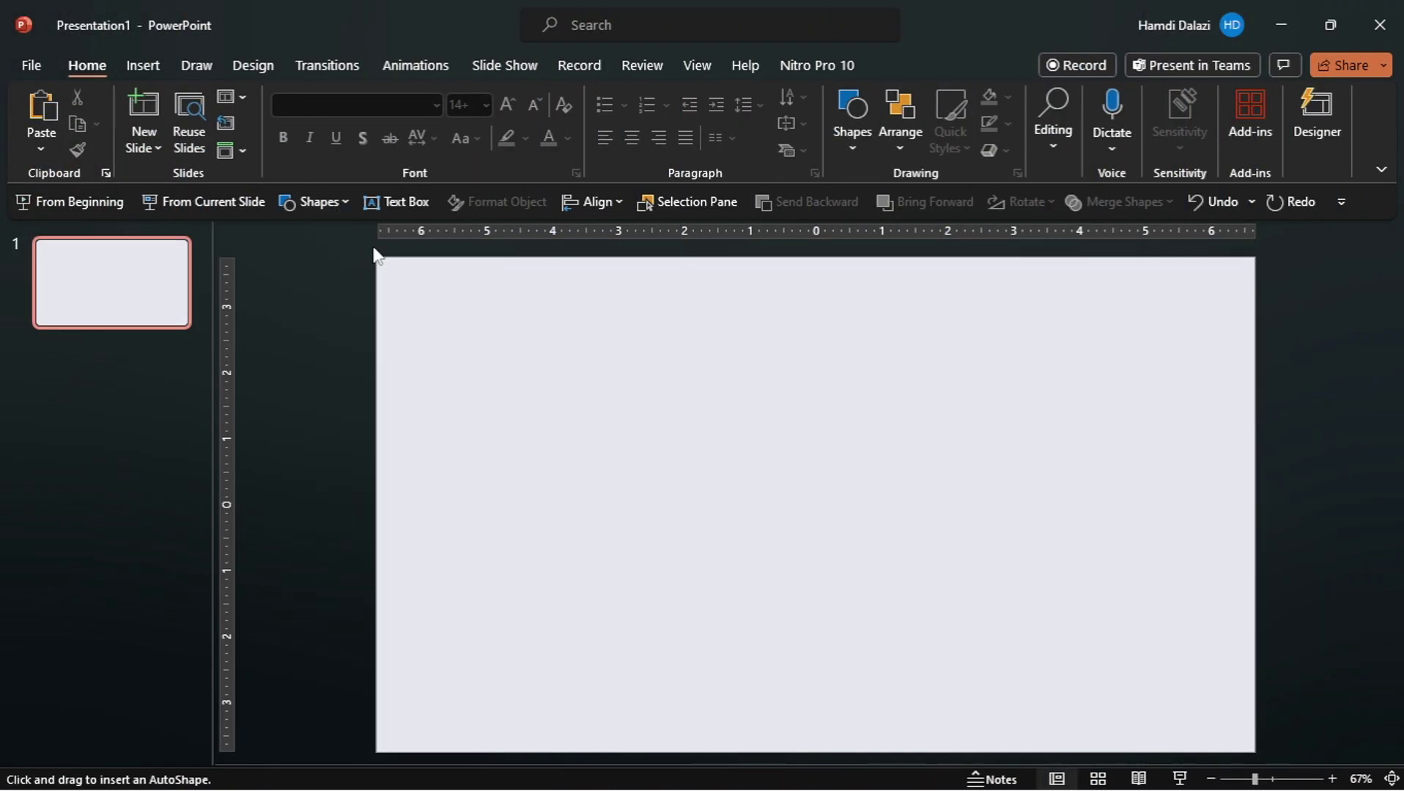
mouse_move(376, 257)
mouse_down()
mouse_move(454, 357)
mouse_move(498, 746)
mouse_up()
drag(443, 655, 565, 649)
drag(566, 649, 815, 662)
Stretch the four bars to fill the slide width and remove their outlines.
key(ctrl+a)
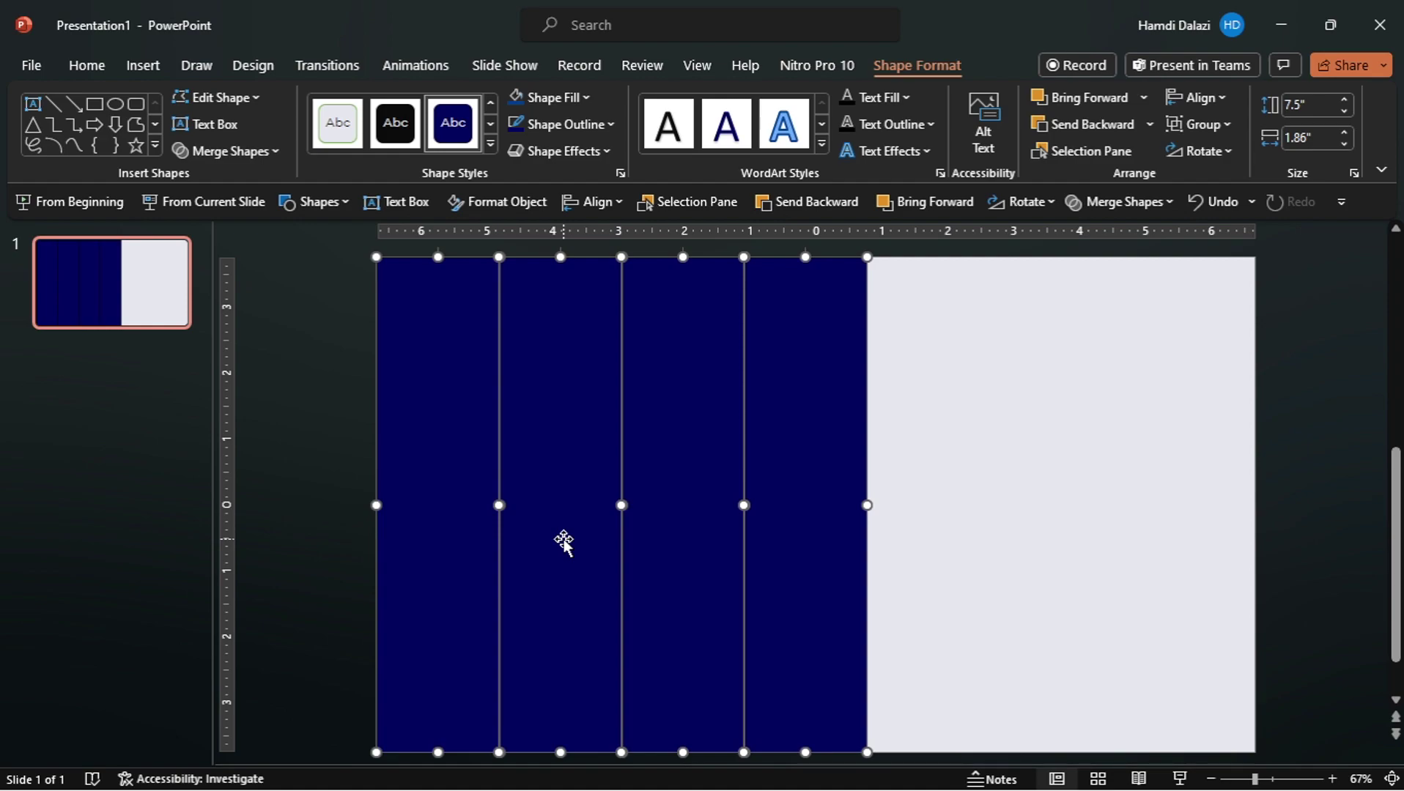
key(ctrl+g)
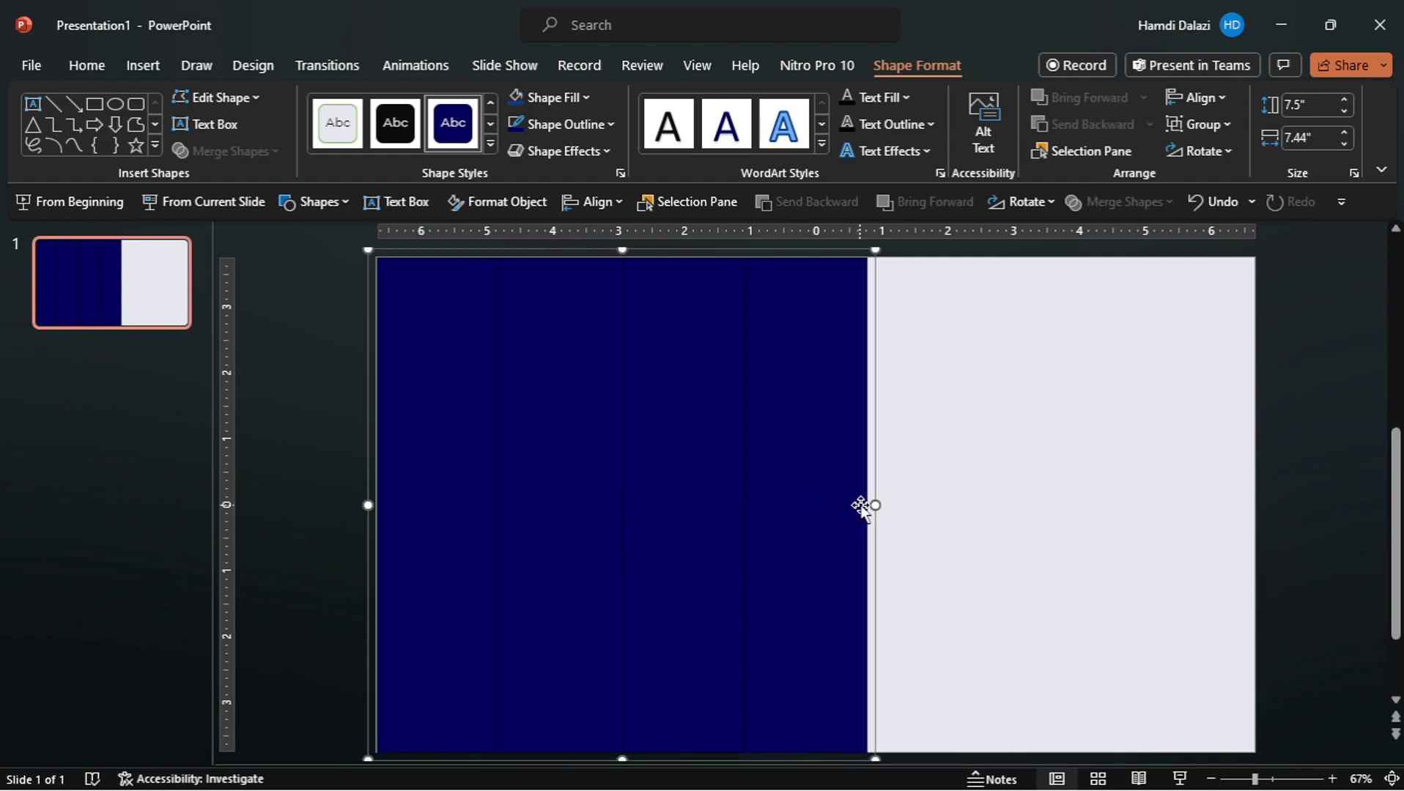
drag(874, 505, 1251, 520)
key(ctrl+shift+g)
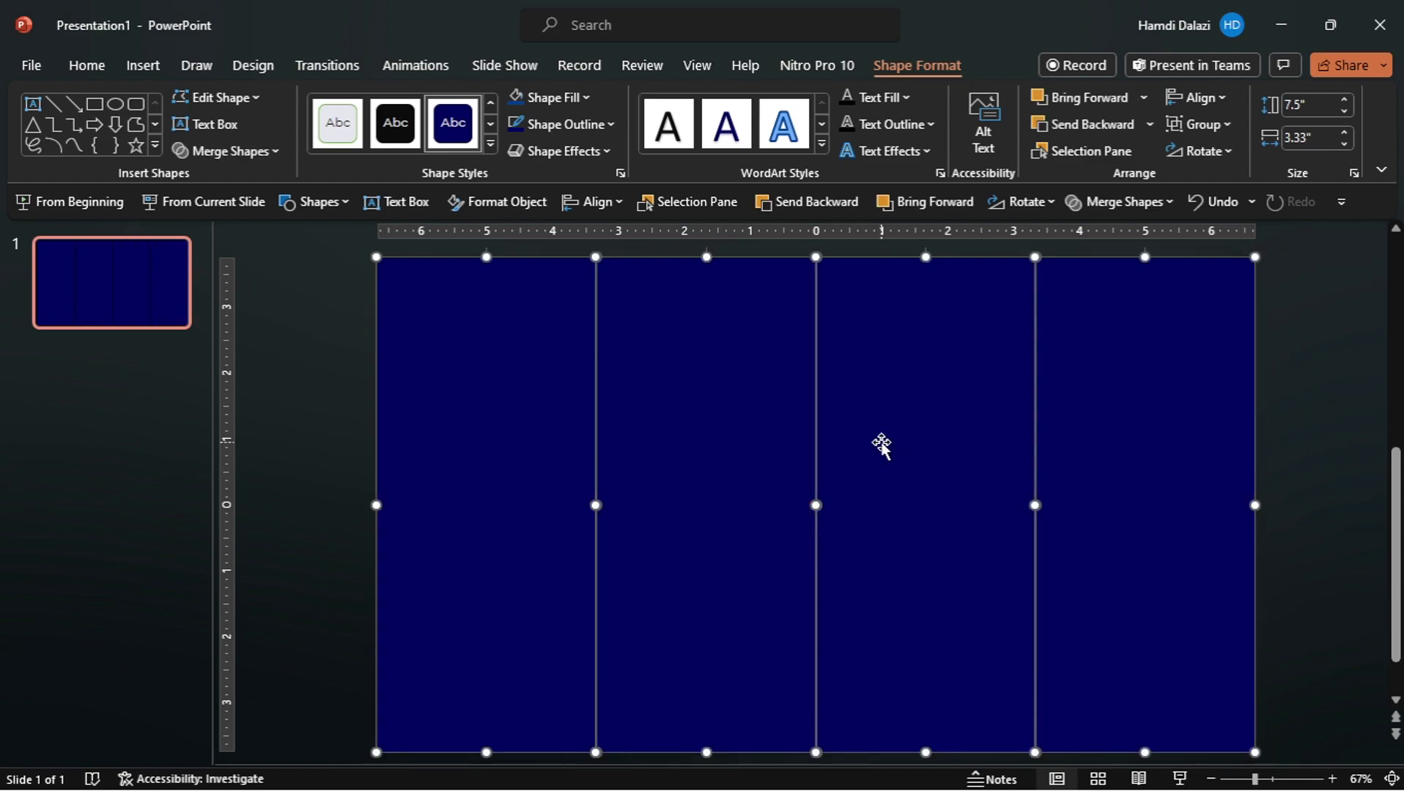
click(574, 126)
click(623, 346)
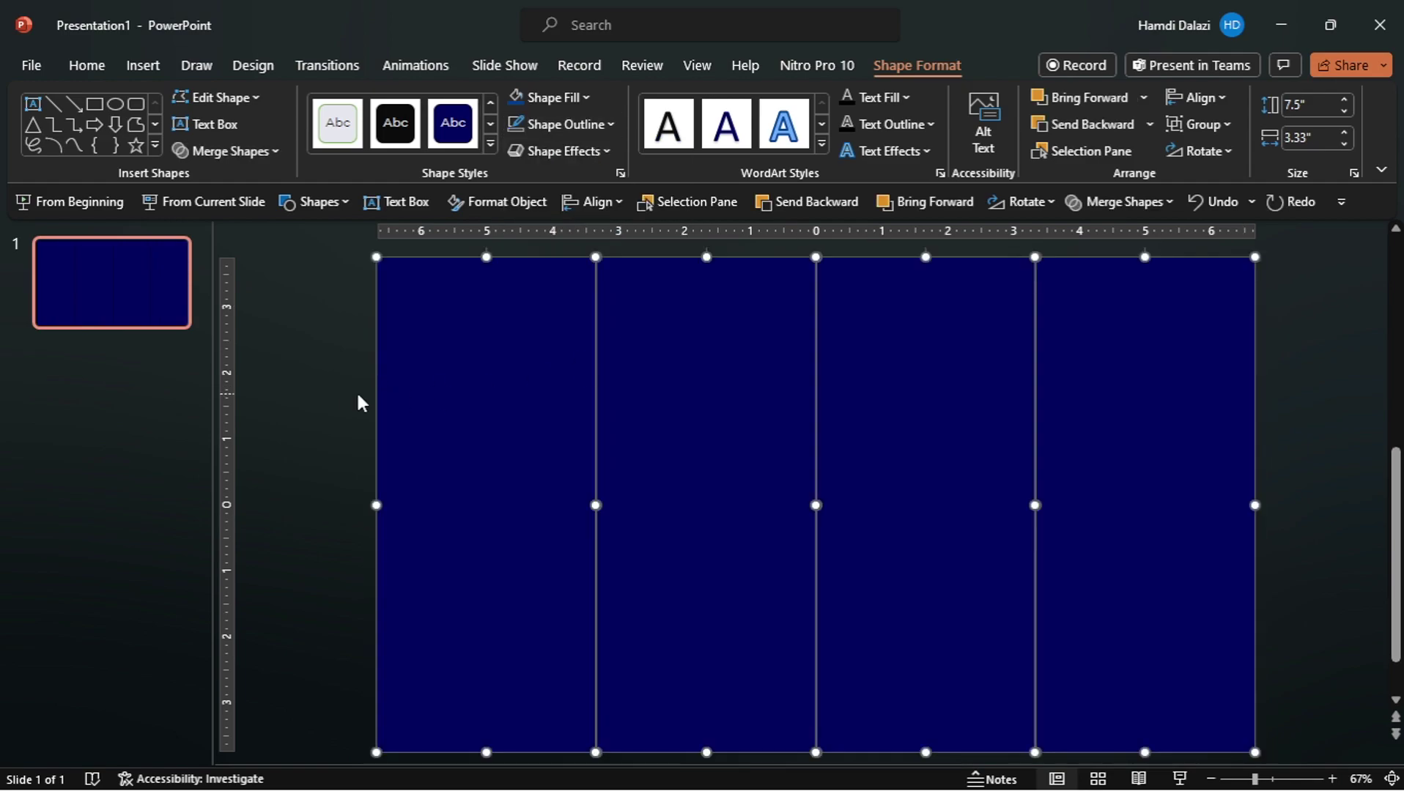
click(344, 390)
Fill the bars left to right with deep blue, lighter blue, teal and bright cyan.
click(479, 404)
click(579, 97)
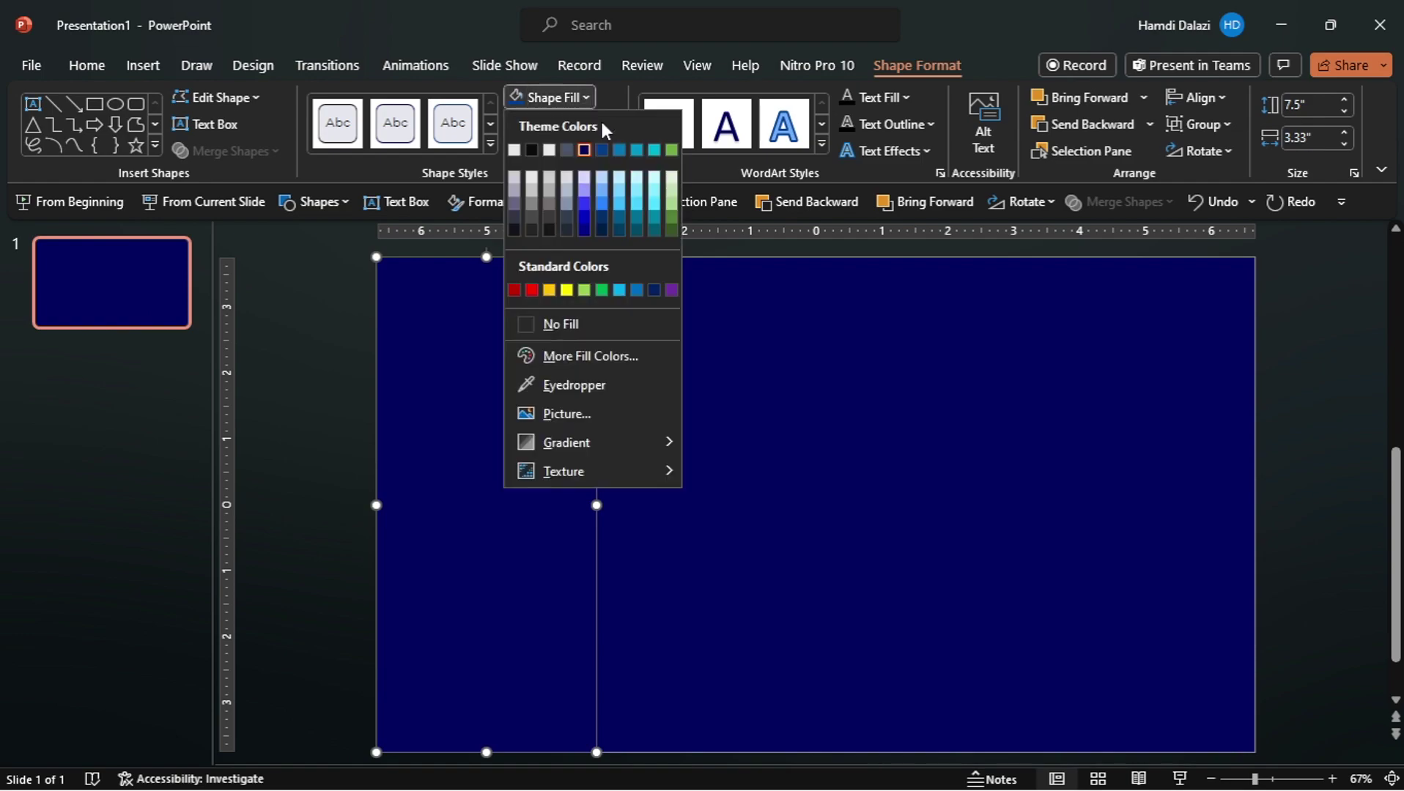
click(606, 145)
click(661, 370)
click(557, 97)
click(618, 150)
click(960, 398)
click(556, 98)
click(637, 150)
key(Tab)
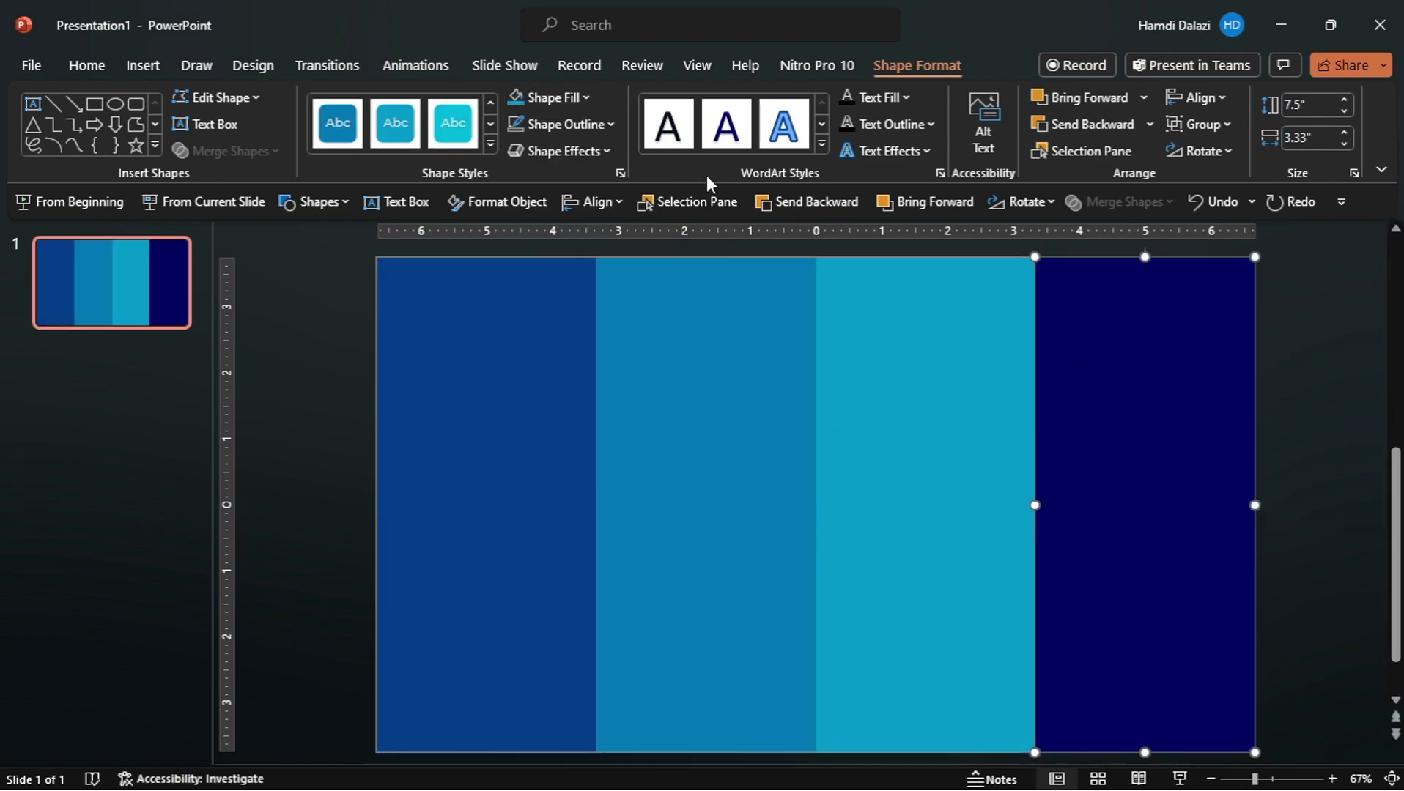
click(557, 98)
click(652, 150)
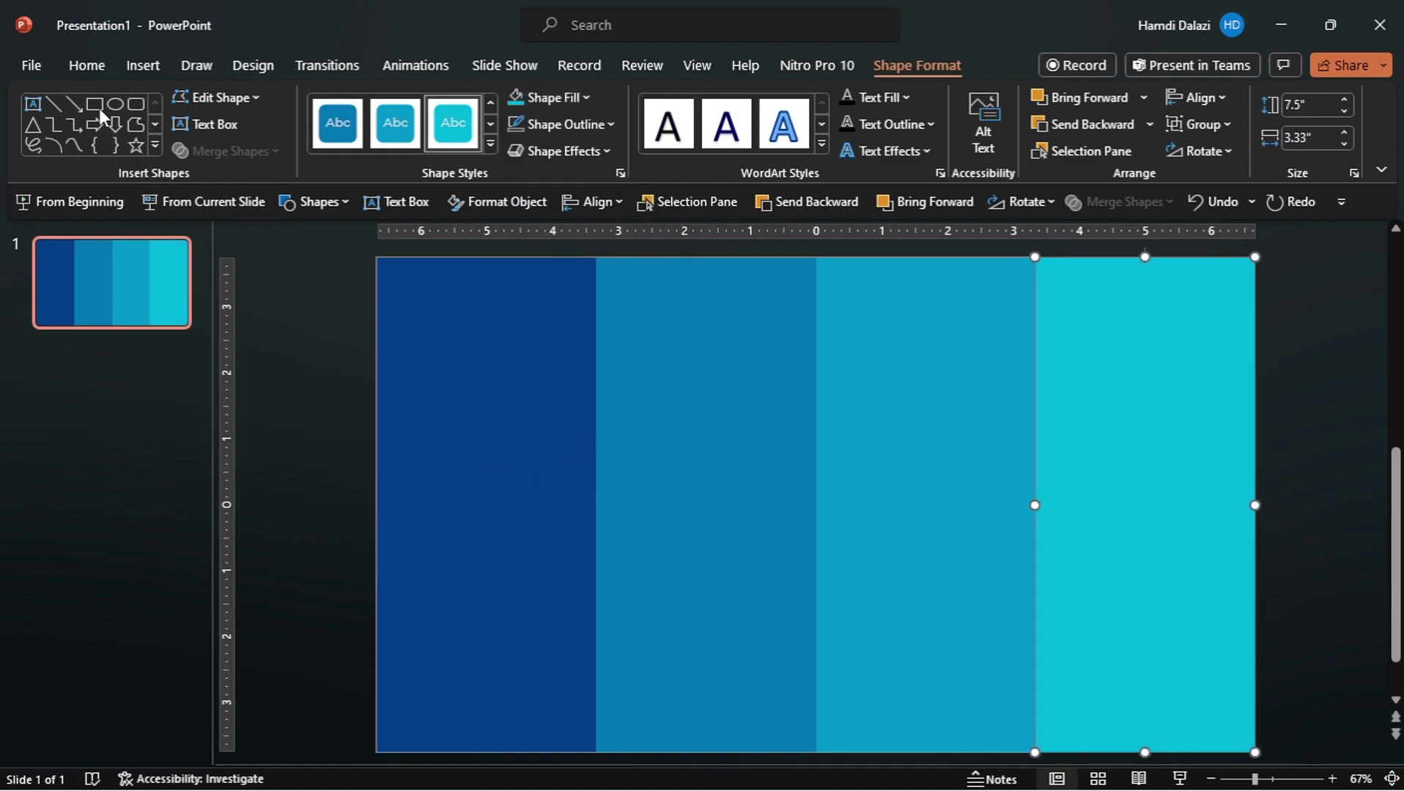
Paste the stored 01, TITLE HERE and body text boxes and move them into the left column.
click(79, 64)
click(106, 173)
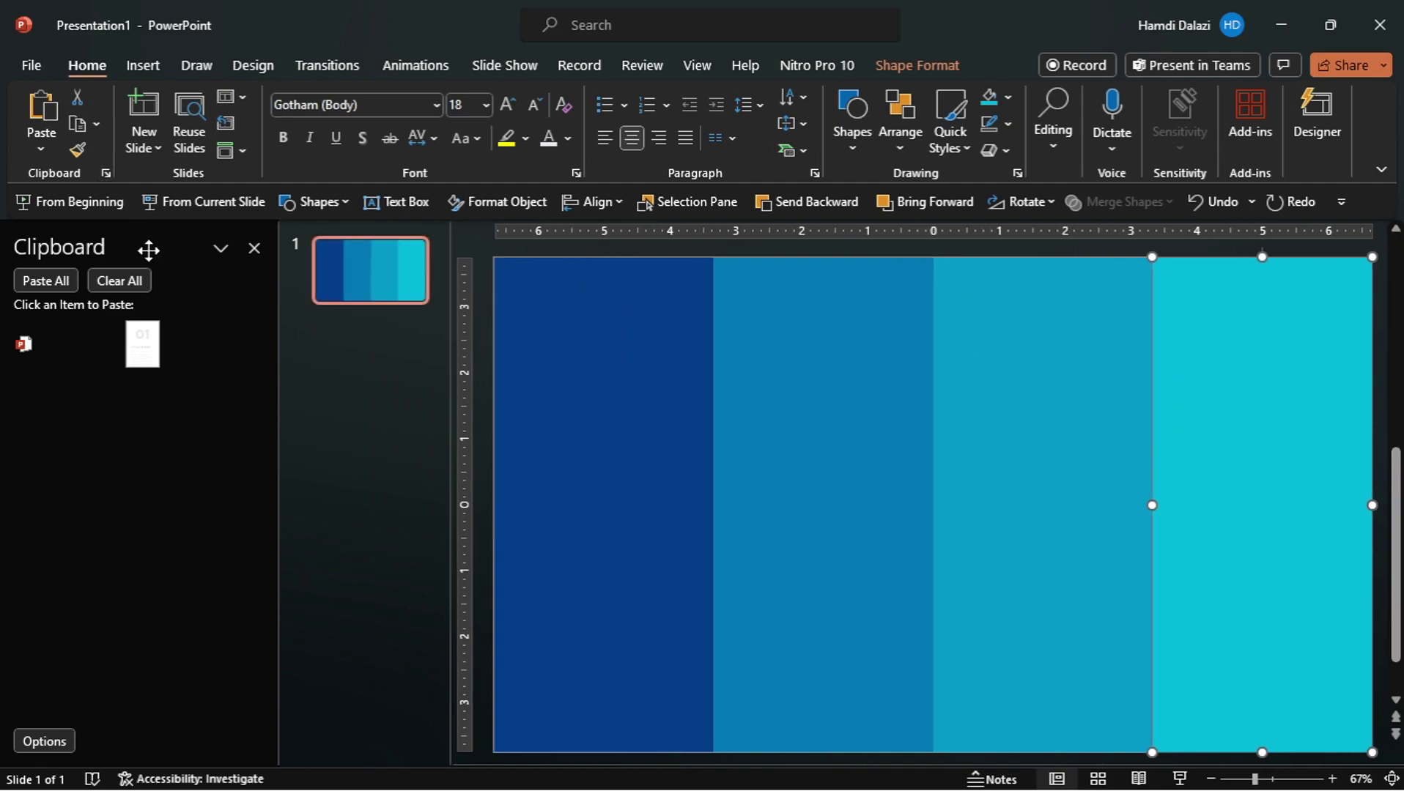
click(157, 344)
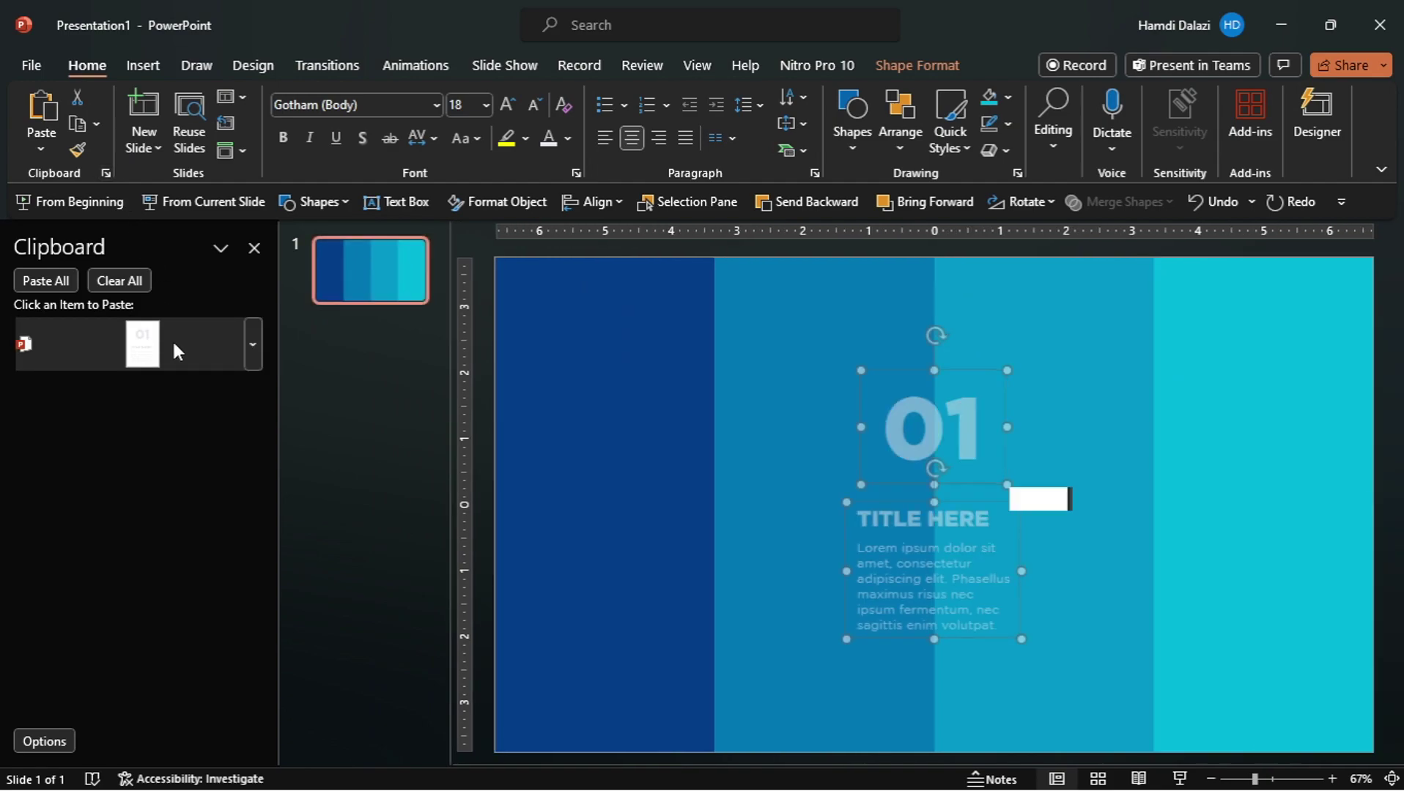
click(255, 248)
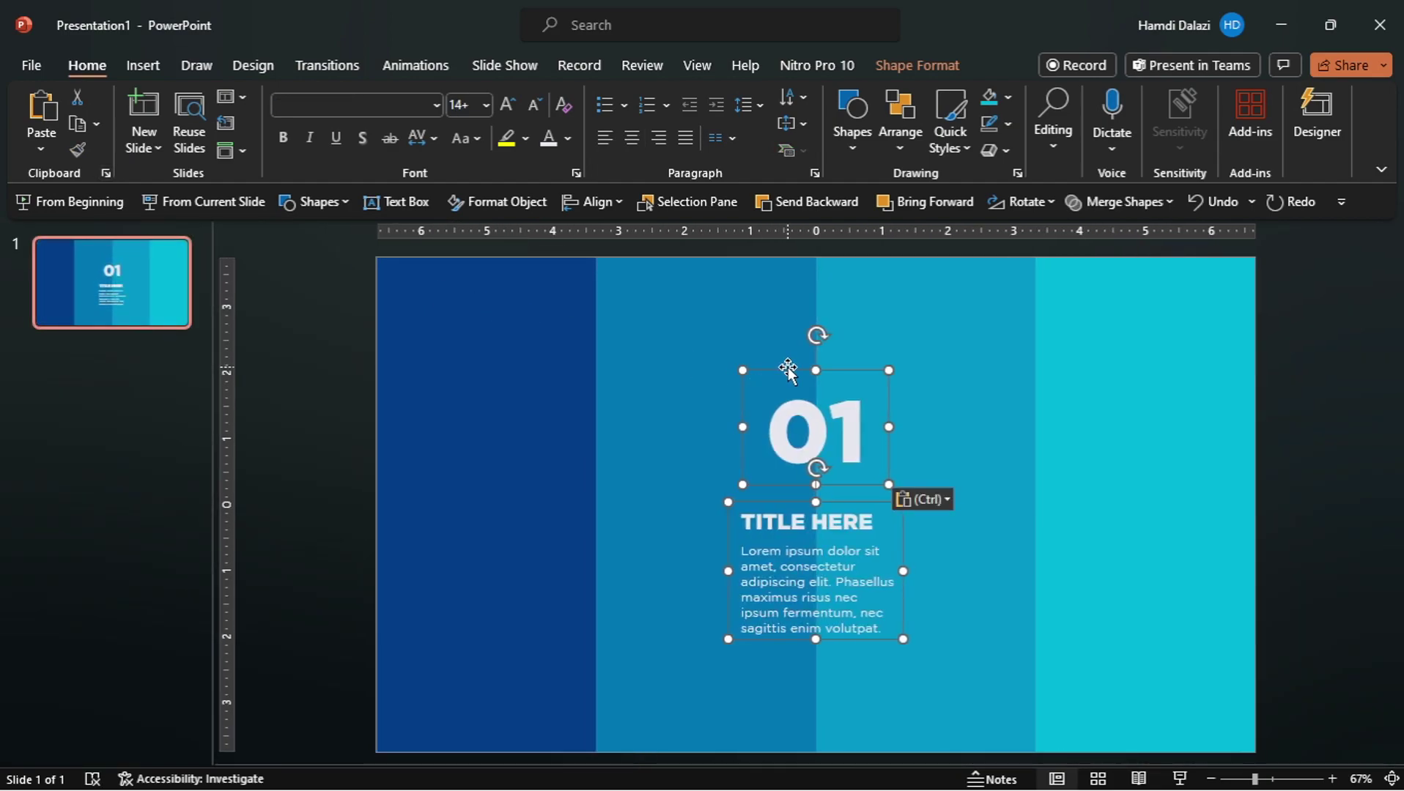
drag(786, 371, 463, 368)
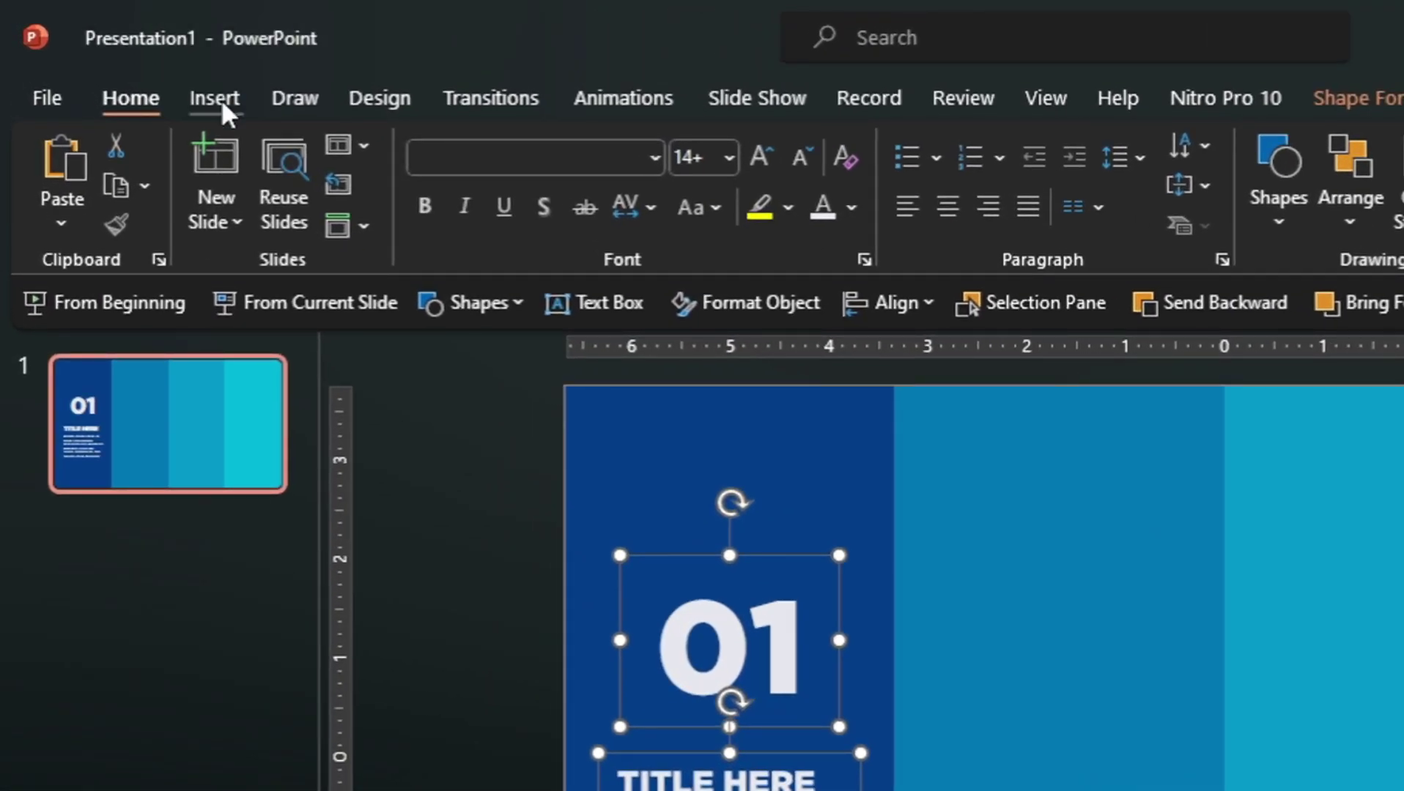
Insert a lightbulb icon found by searching 'idea' and size it to 1.3 inches.
click(146, 68)
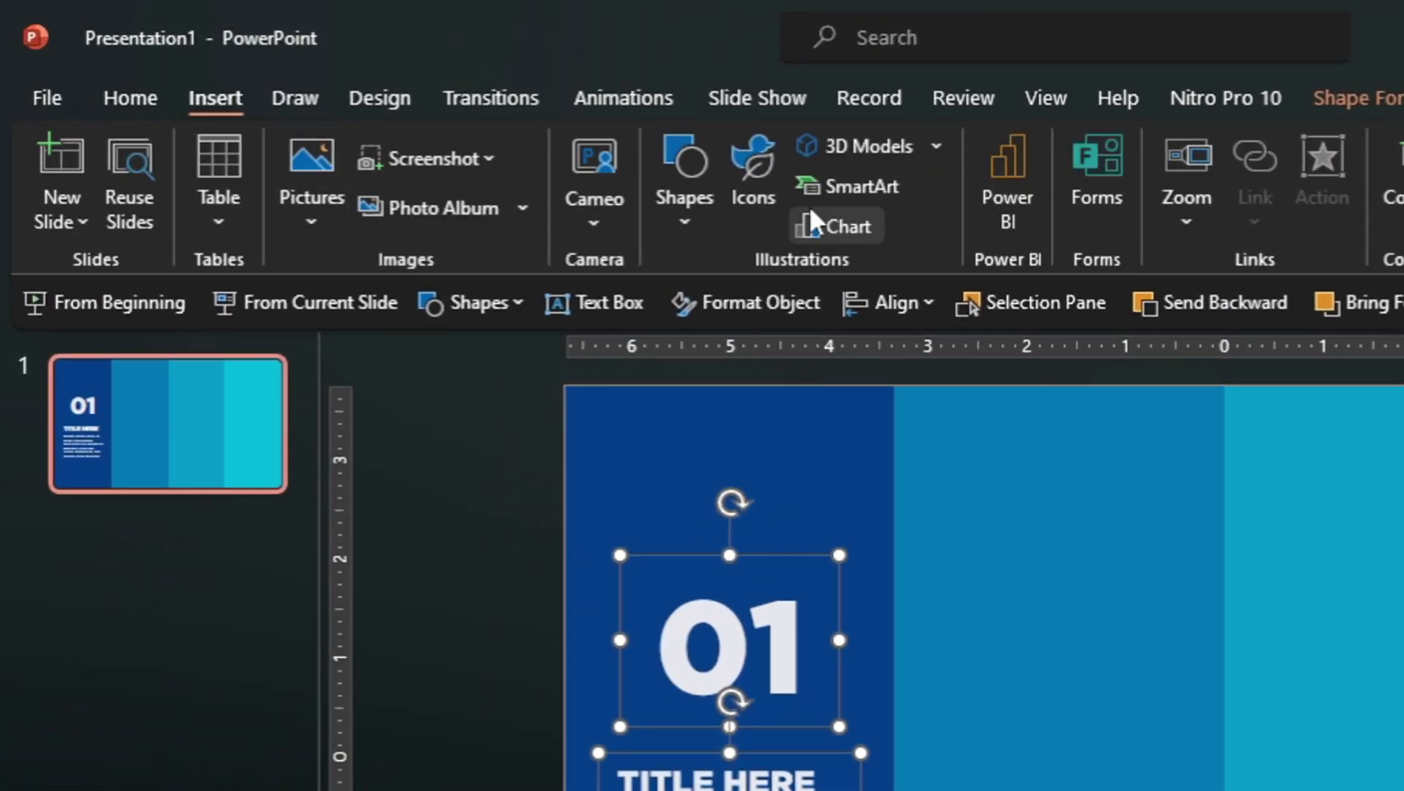
click(751, 179)
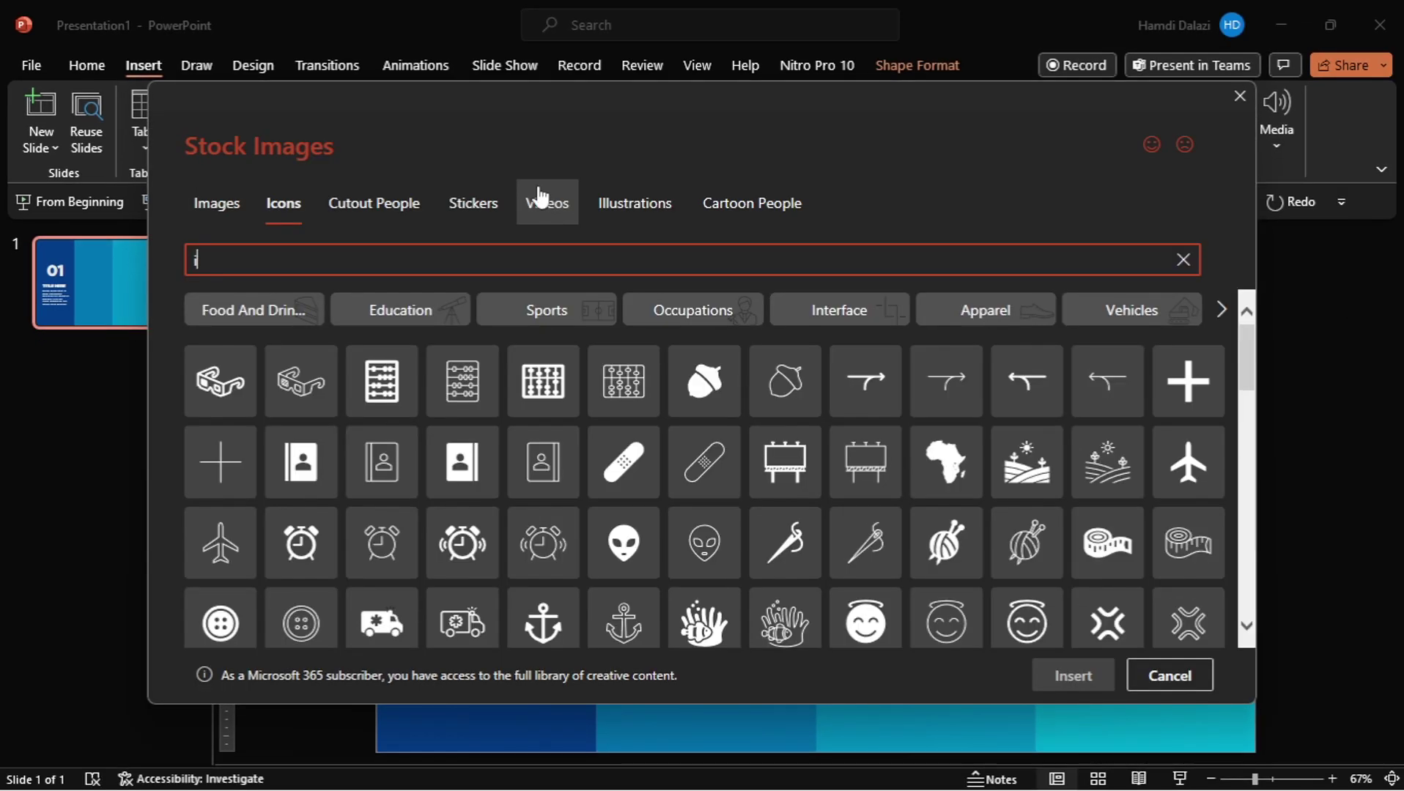
text(idea)
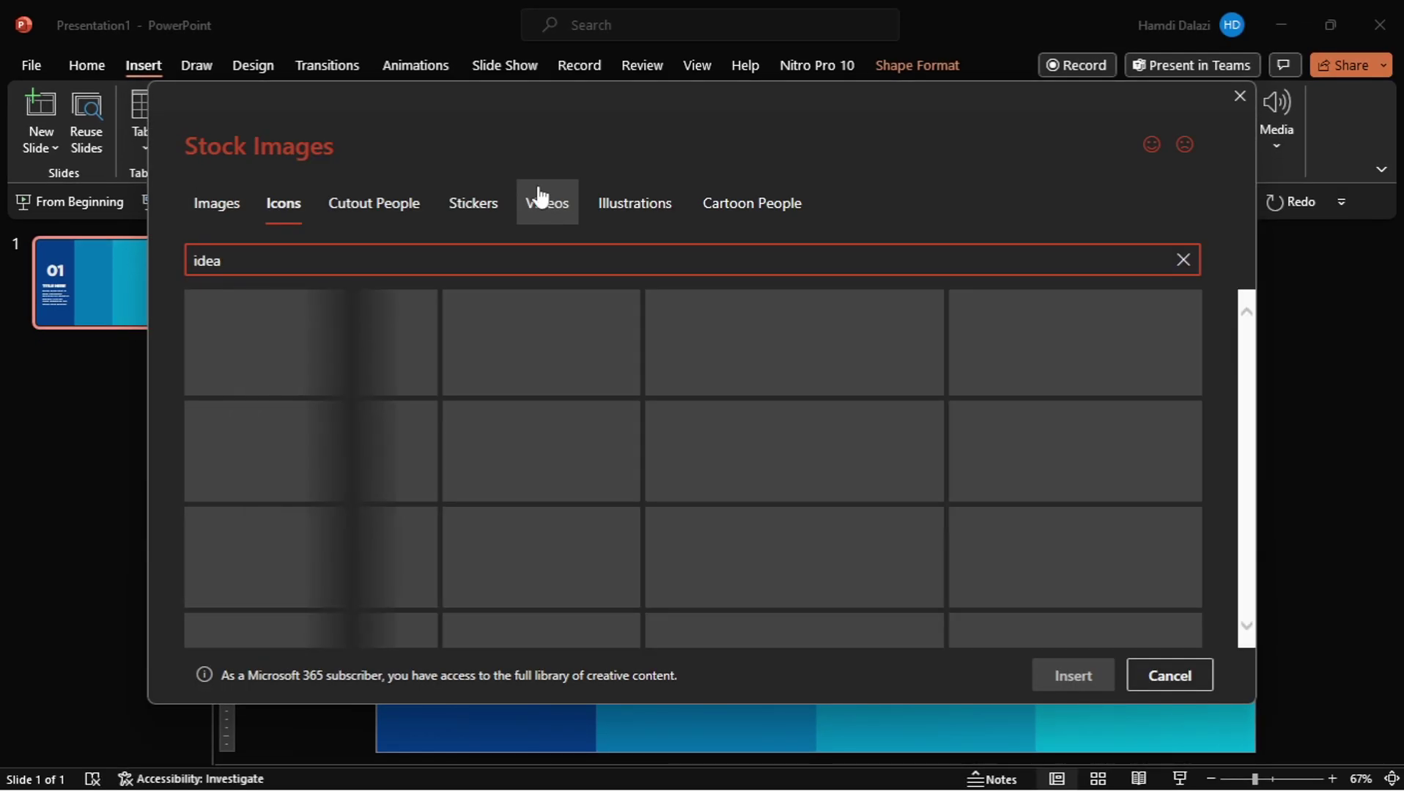
click(323, 310)
click(1091, 694)
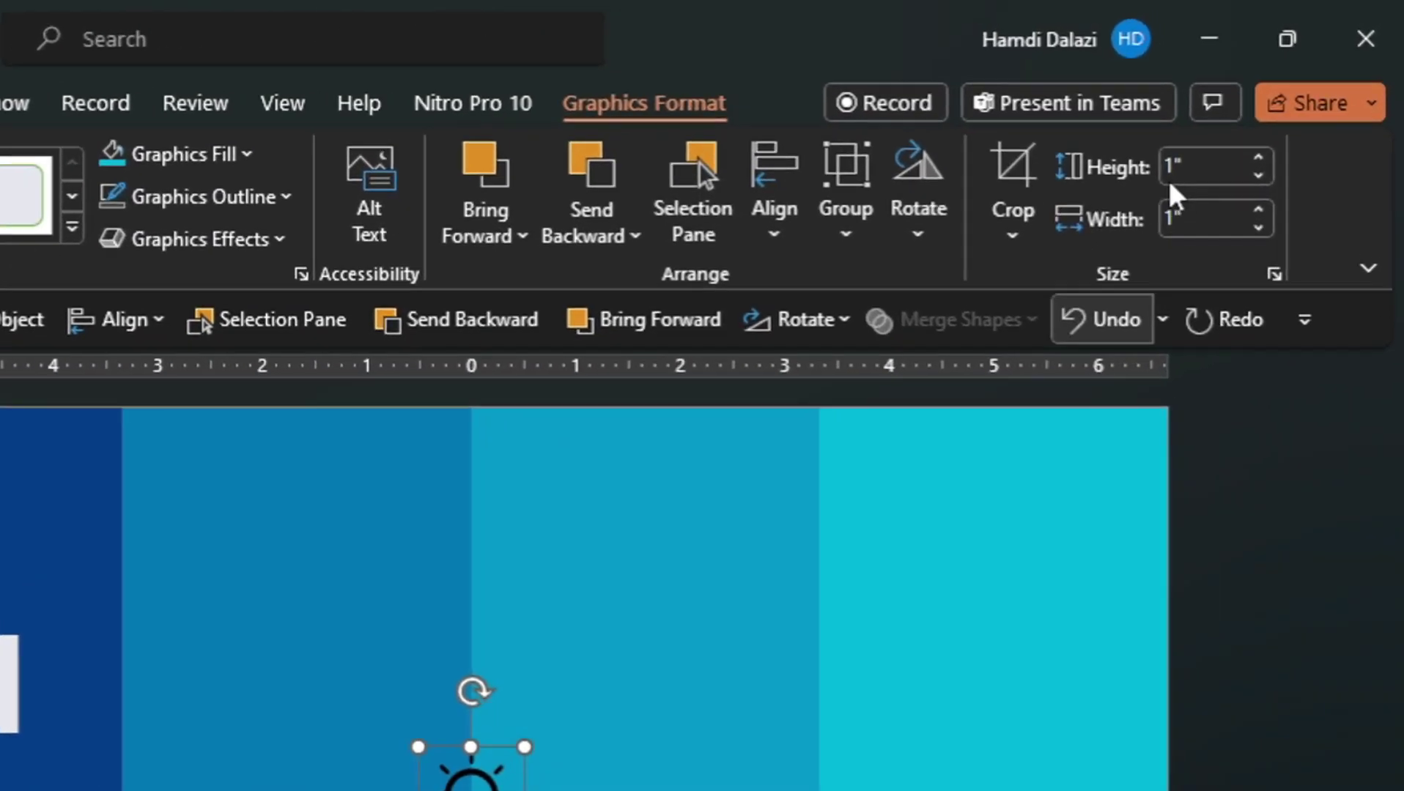
click(1276, 106)
key(Return)
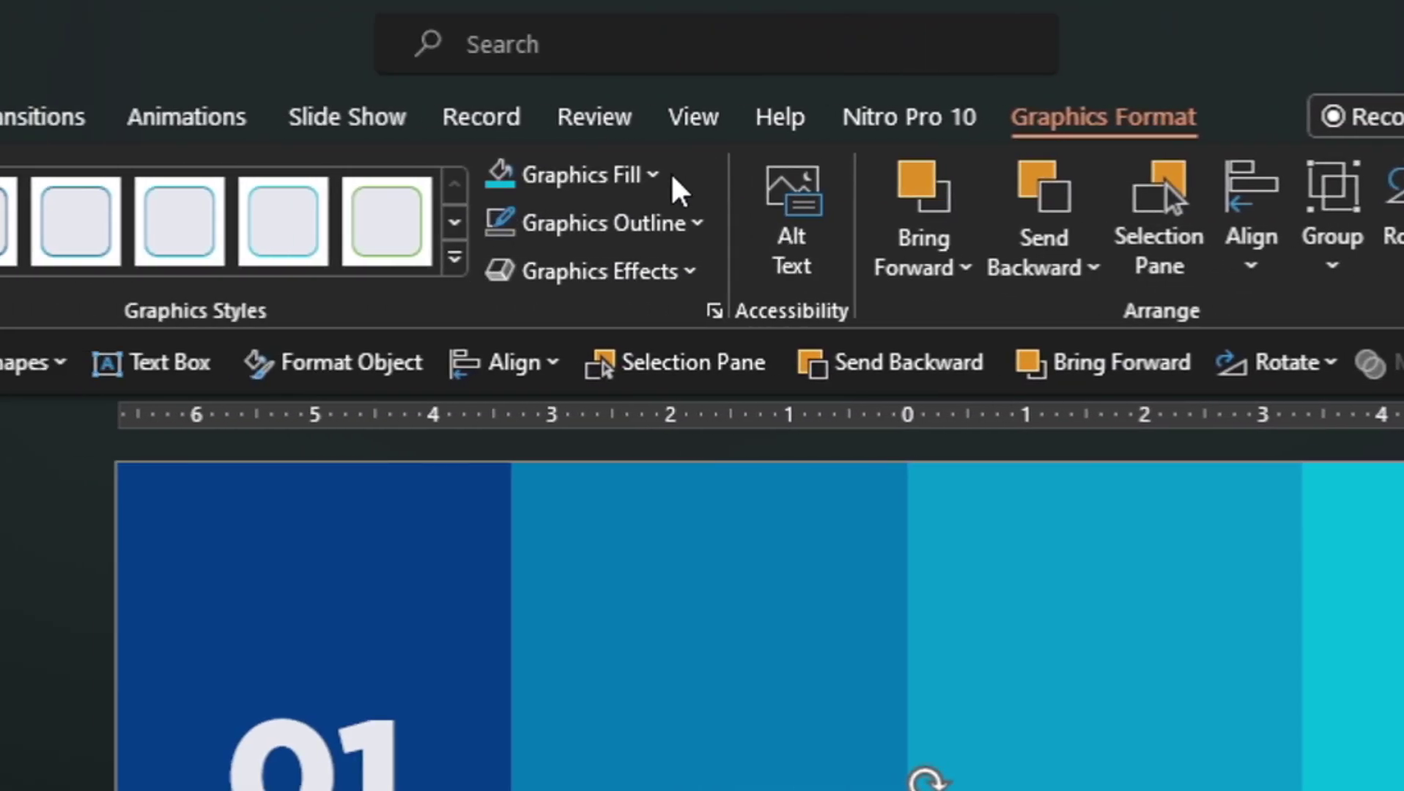
Colour the lightbulb white and select the number and text boxes together.
click(660, 177)
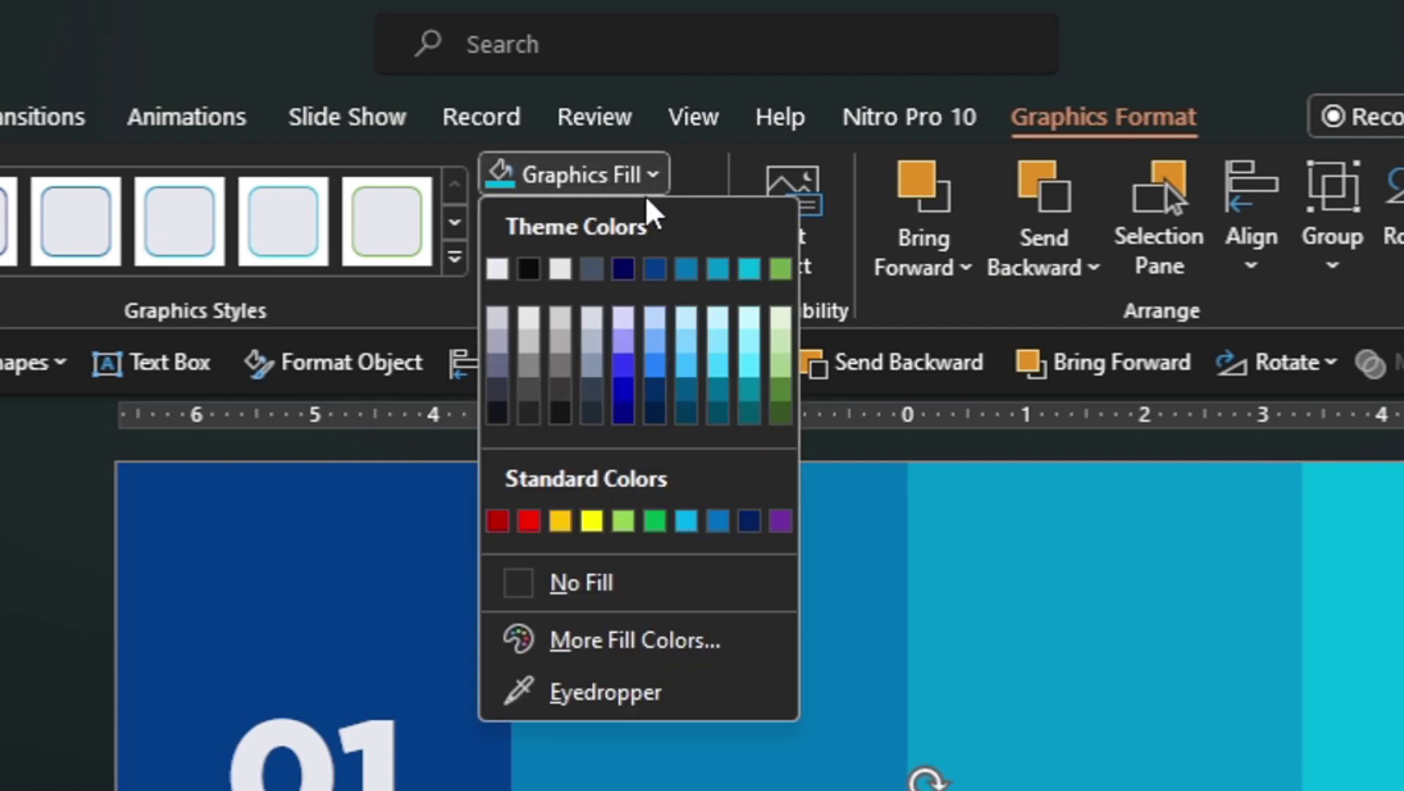
click(503, 278)
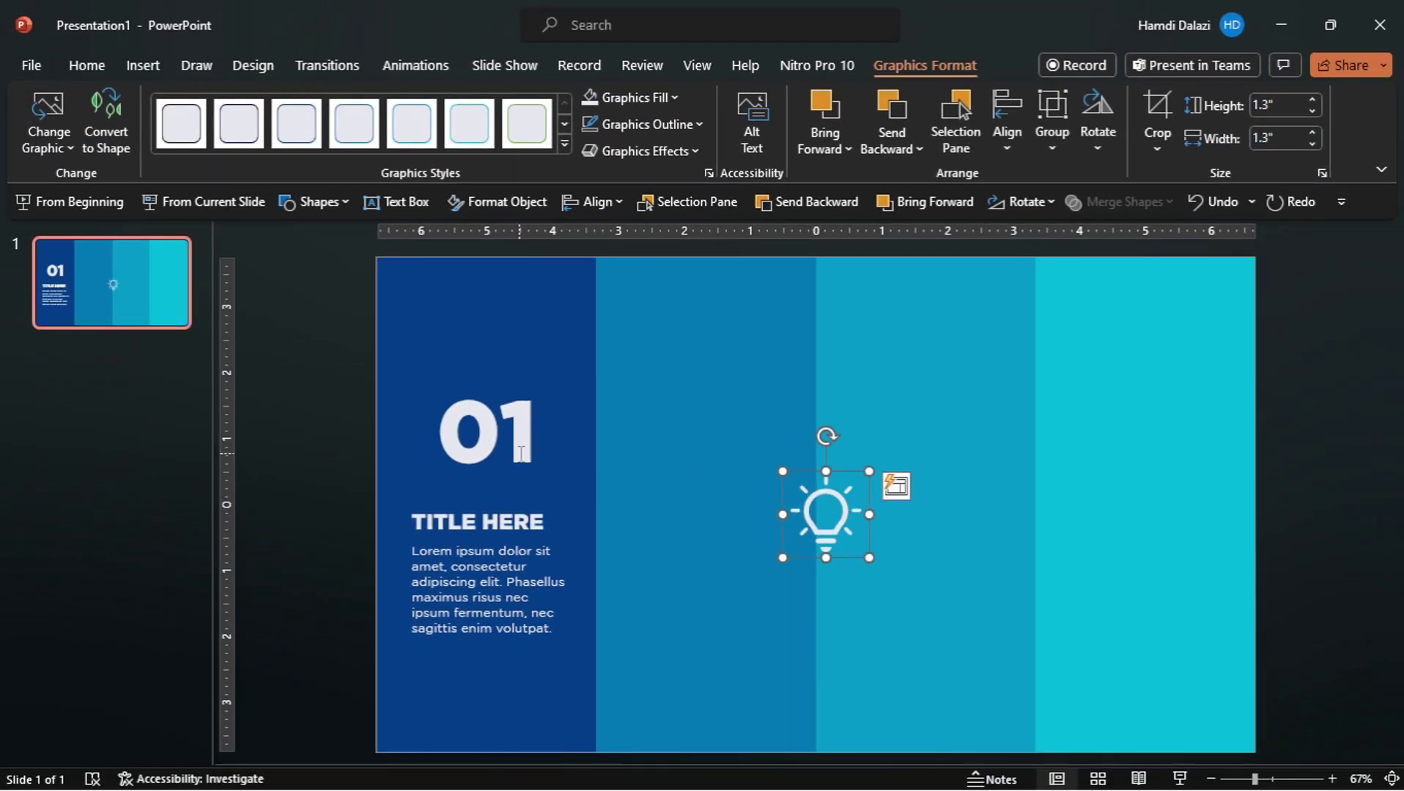
click(521, 454)
click(480, 522)
shift+click(507, 432)
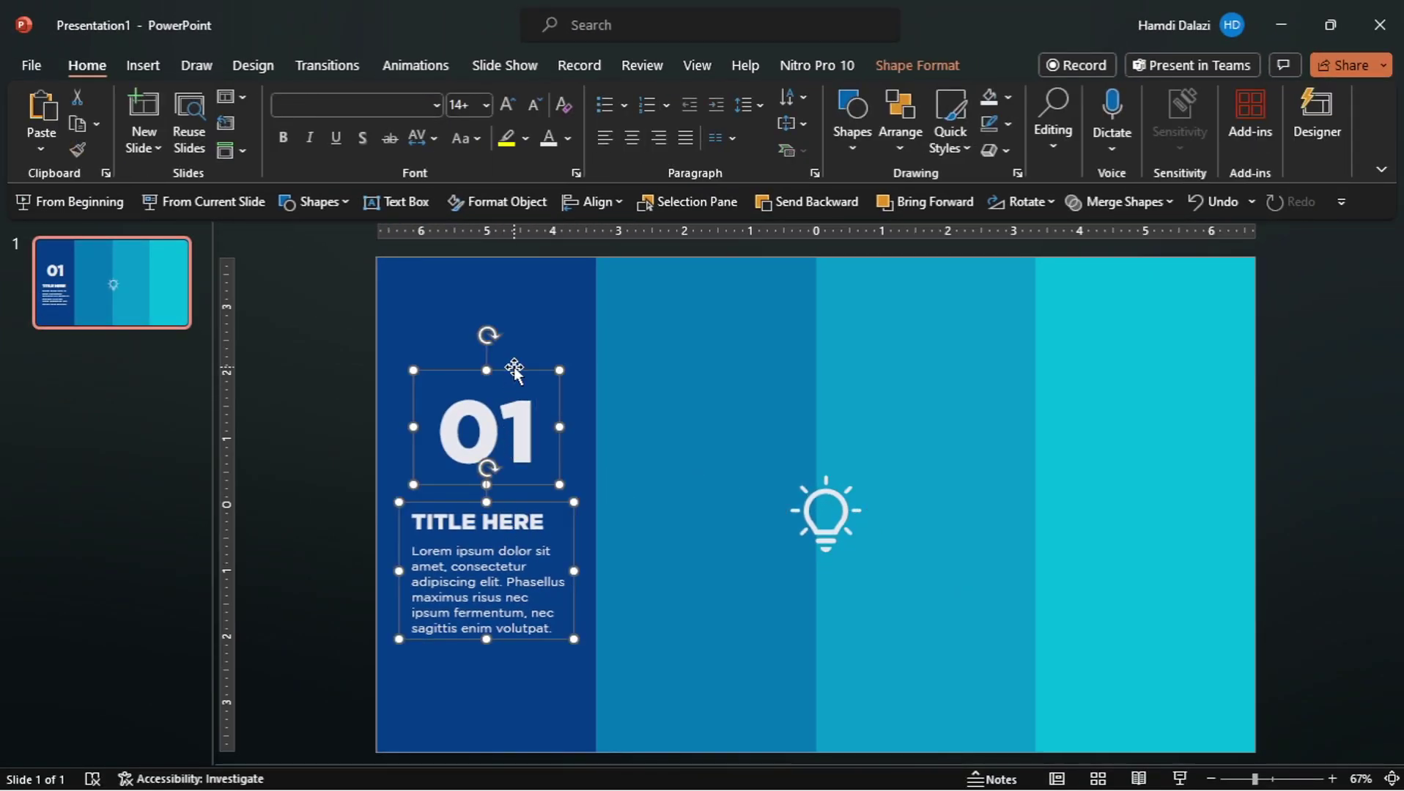
Stack the number, text and lightbulb evenly in the left column and group them.
drag(514, 374, 514, 310)
click(775, 486)
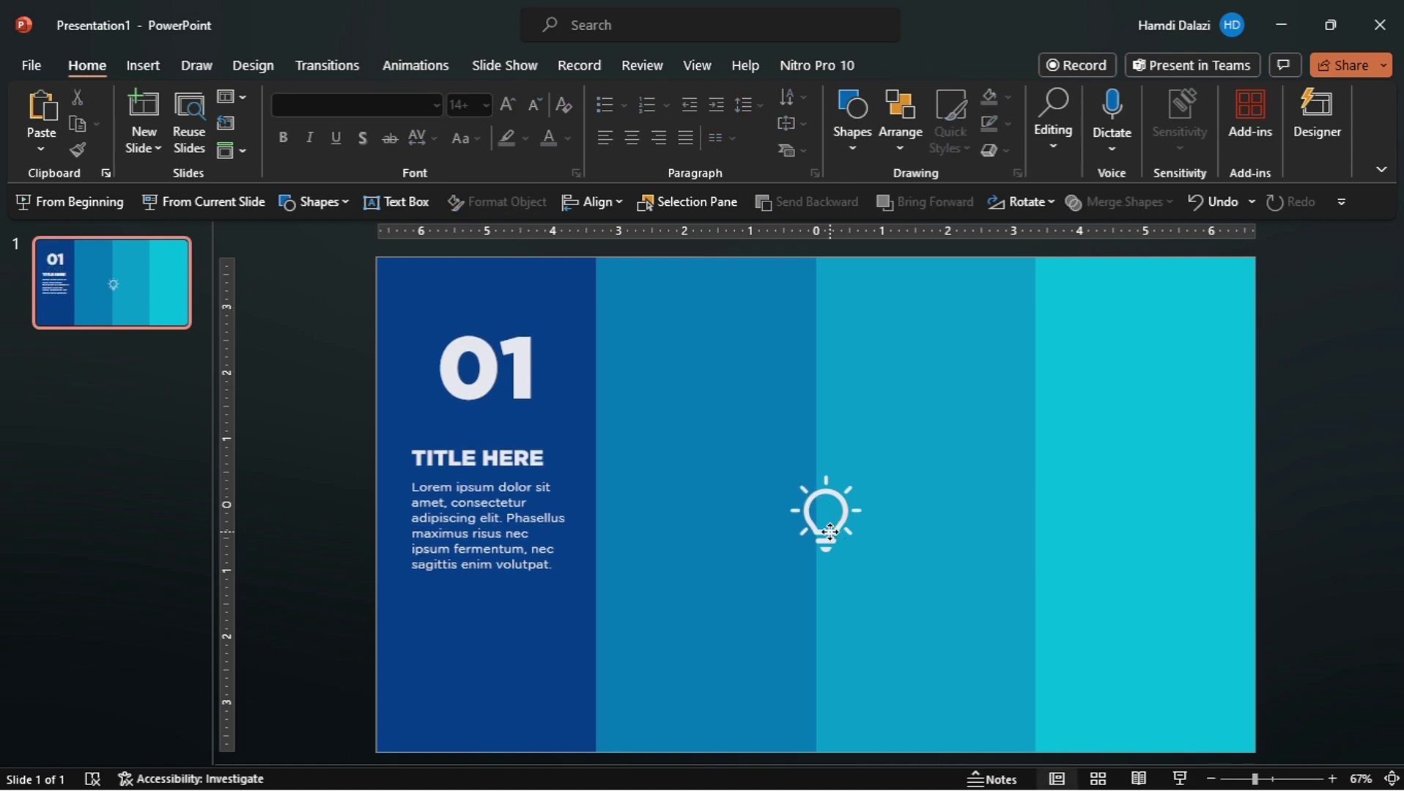
click(831, 535)
drag(830, 535, 490, 659)
shift+click(500, 378)
shift+click(503, 503)
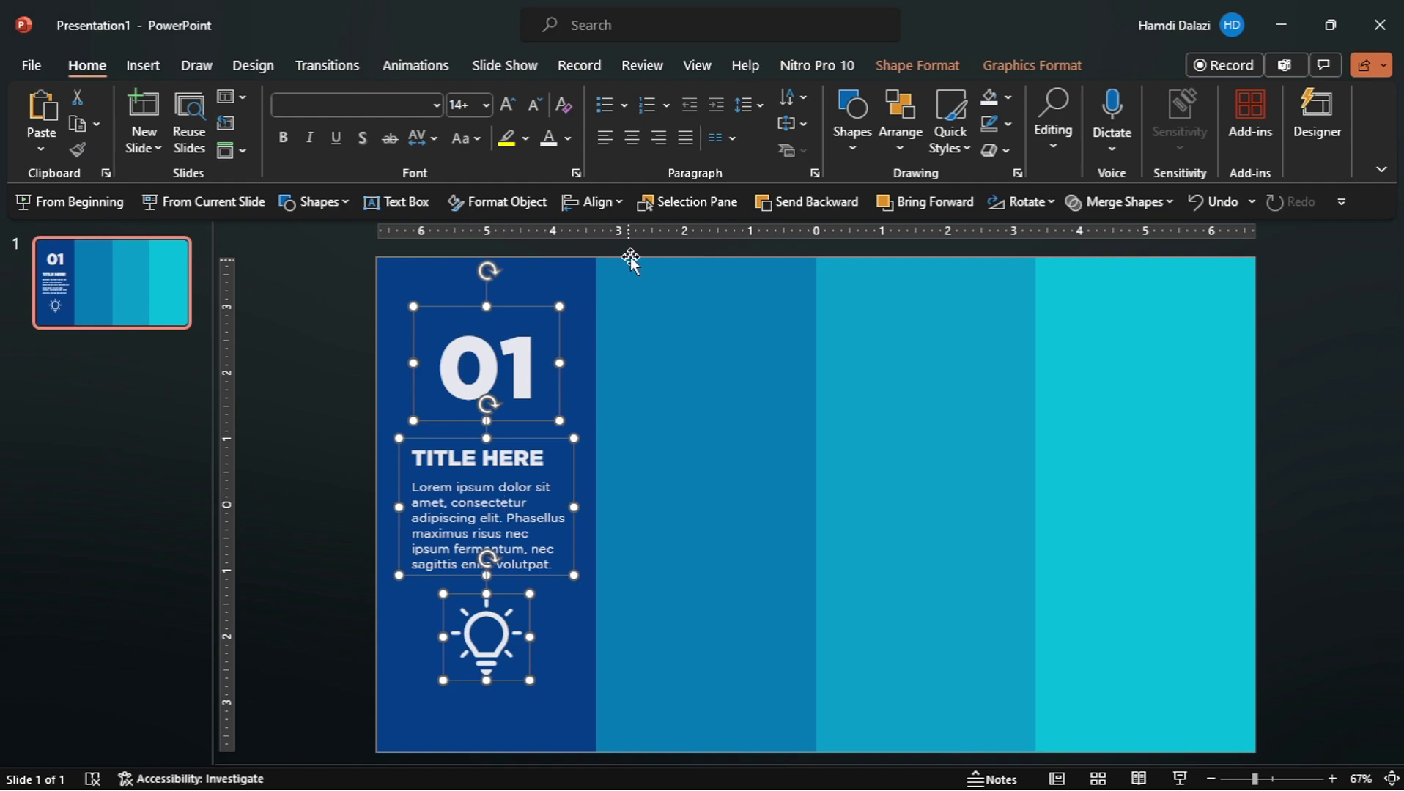
click(600, 195)
click(652, 442)
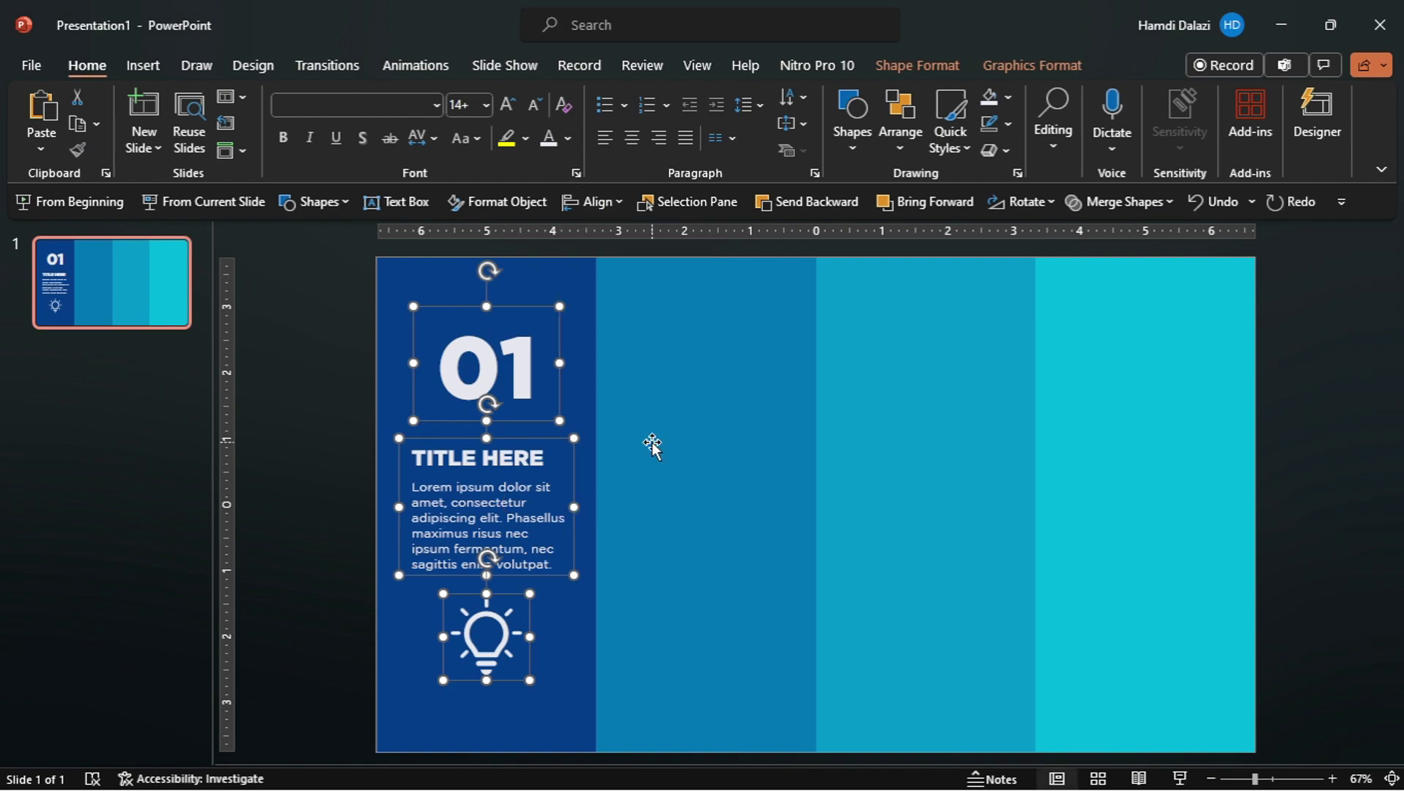
key(ctrl+g)
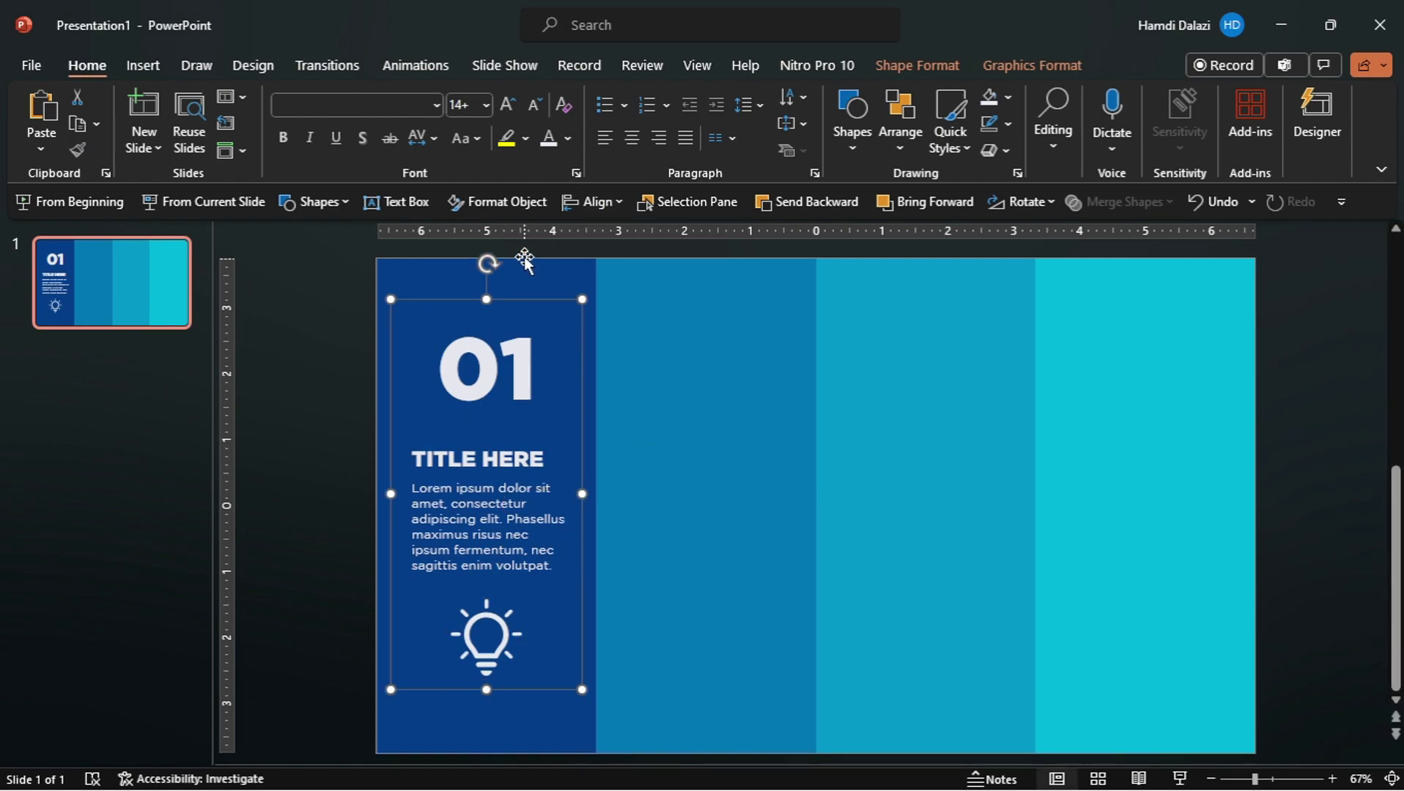
Centre the group horizontally and vertically on the left blue bar.
shift+click(524, 260)
click(592, 202)
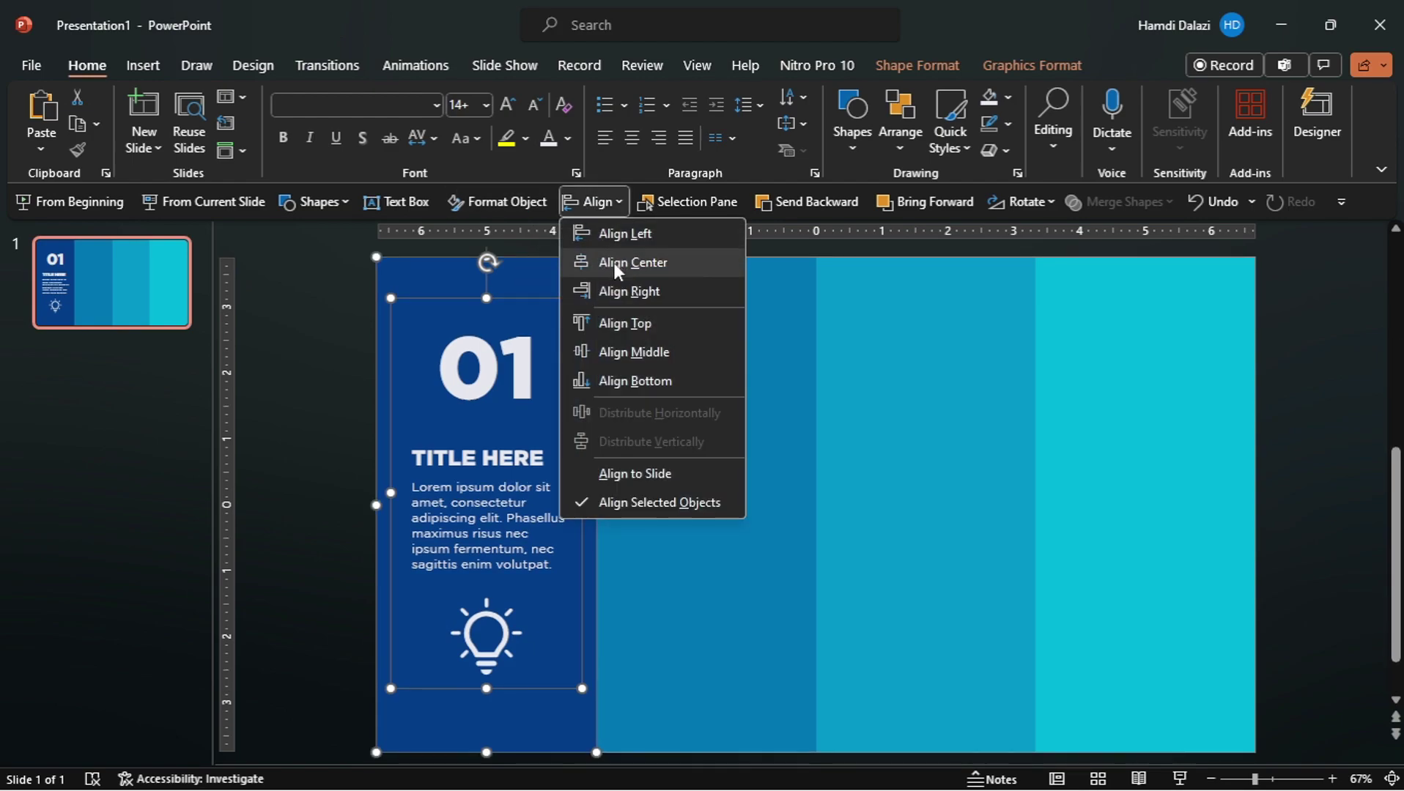
click(614, 263)
click(598, 203)
click(631, 354)
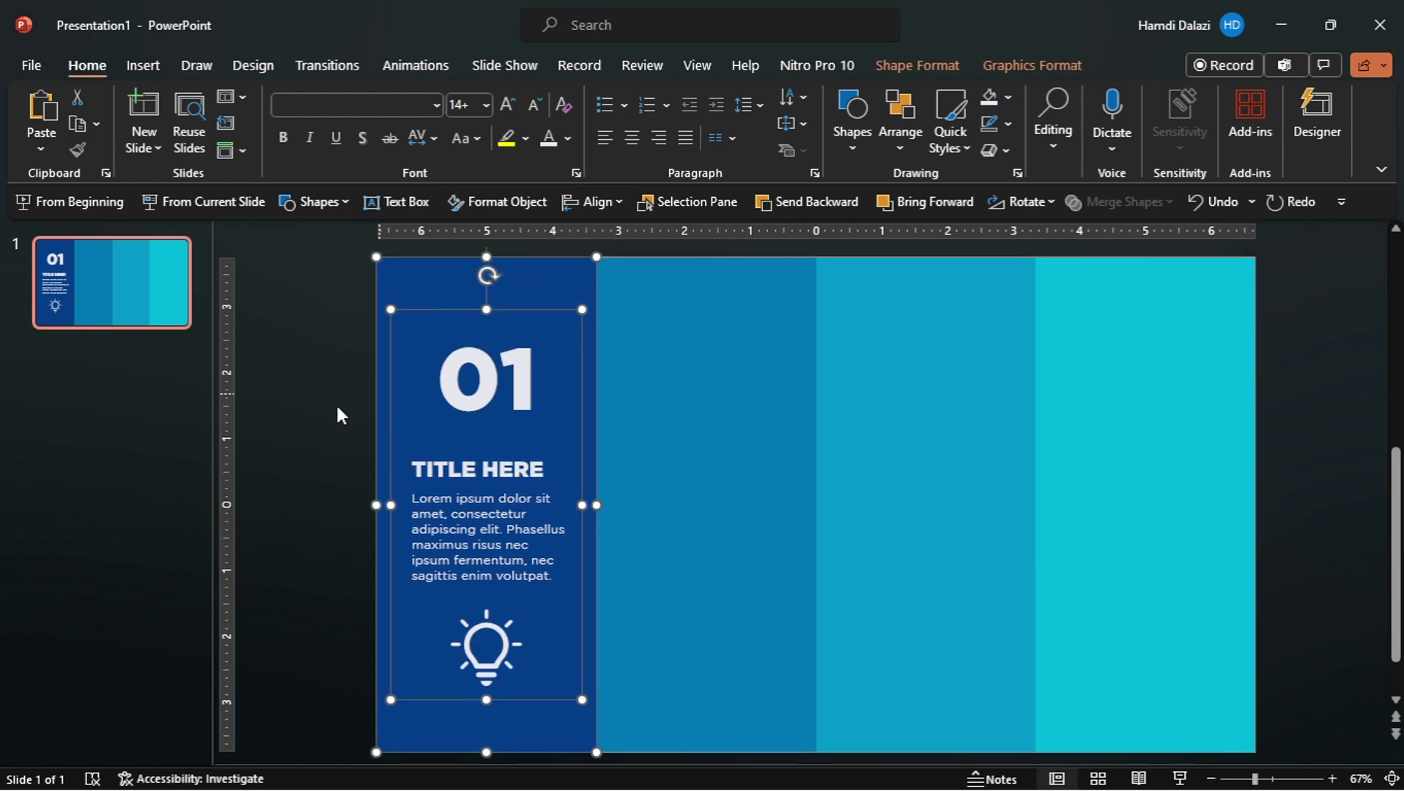
Duplicate the column group into the second, third and fourth columns.
click(326, 421)
click(432, 312)
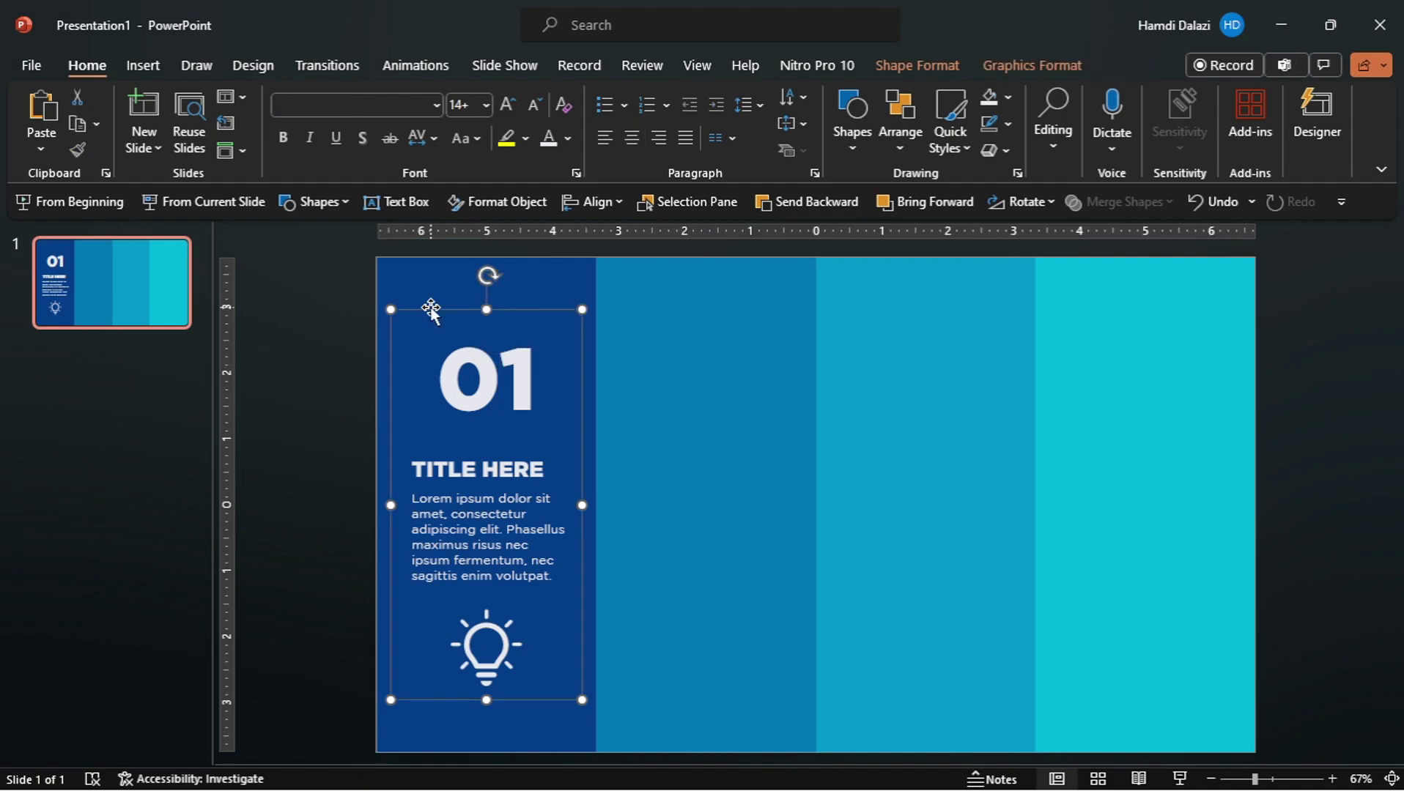
key(ctrl+d)
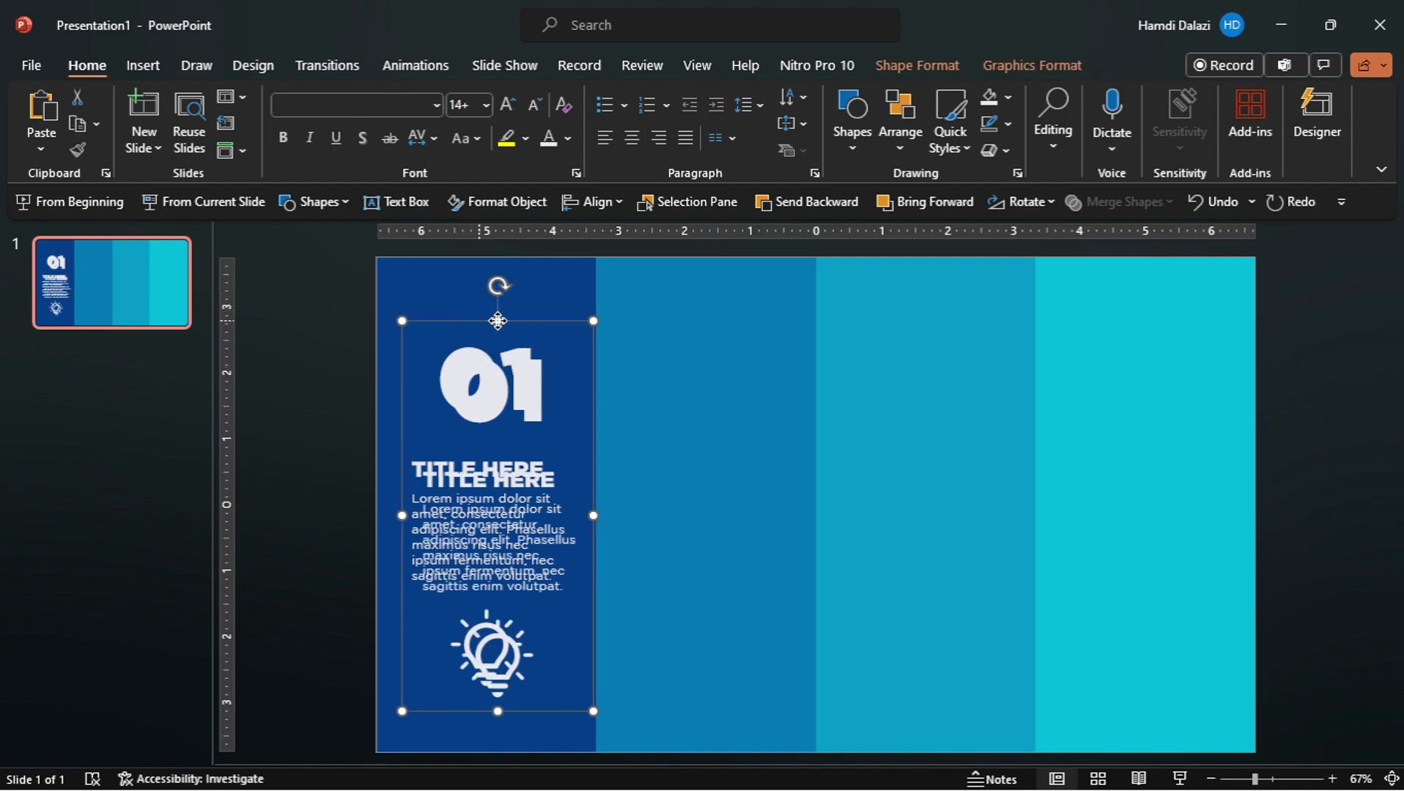
drag(532, 321, 688, 312)
key(ctrl+d)
key(ctrl+d)
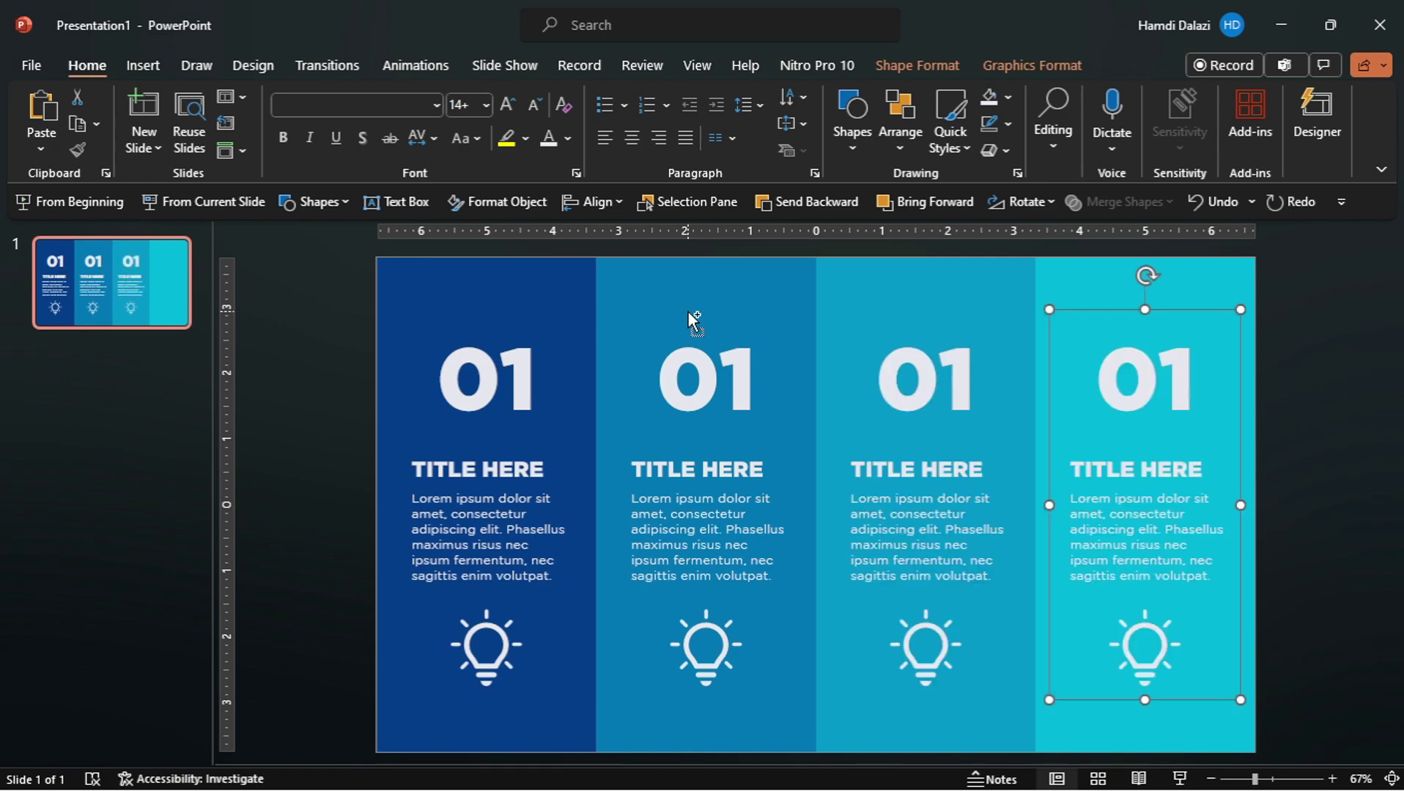
Renumber columns two to four as 02, 03 and 04, then ungroup all column groups.
double_click(732, 378)
text(02)
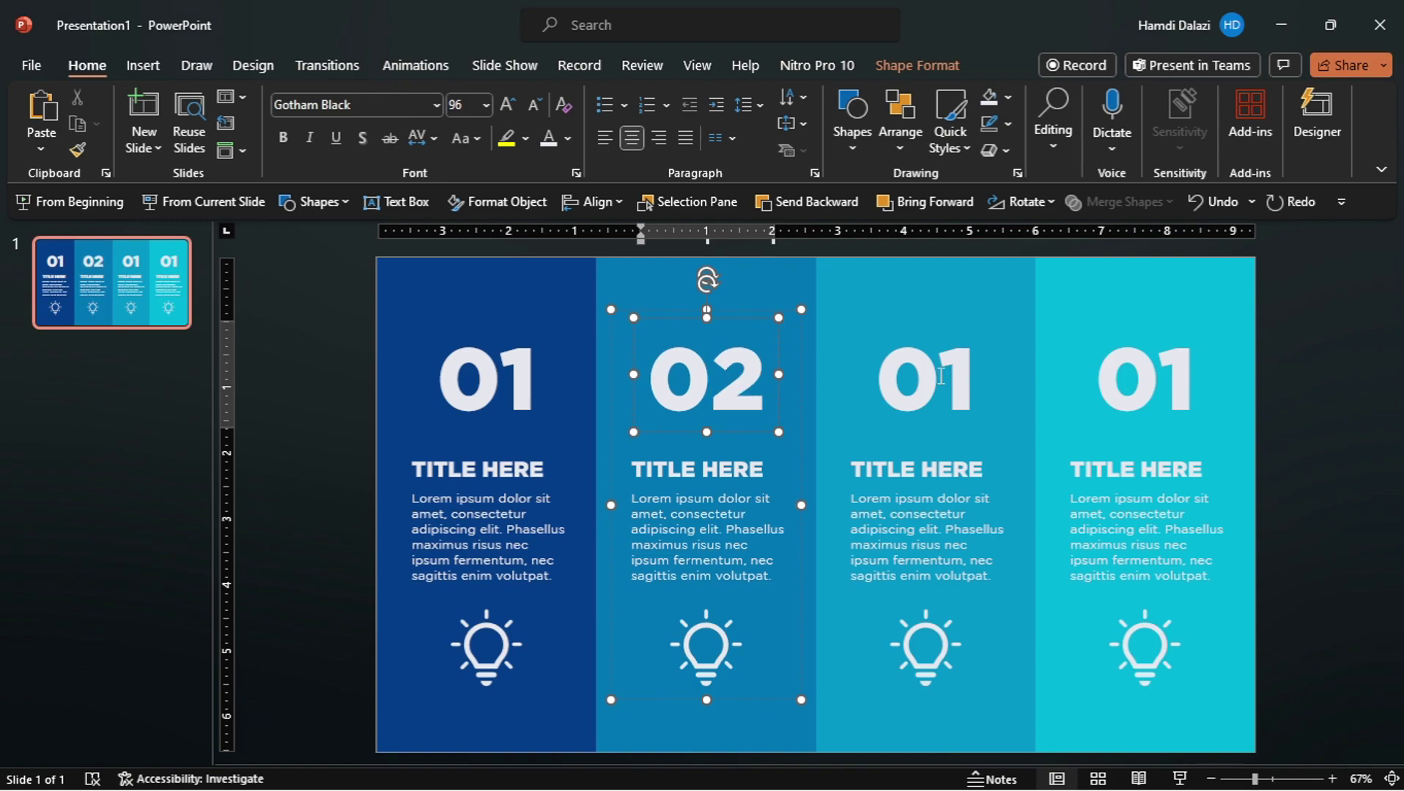
double_click(953, 380)
text(03)
double_click(1175, 386)
text(04)
key(Escape)
key(Escape)
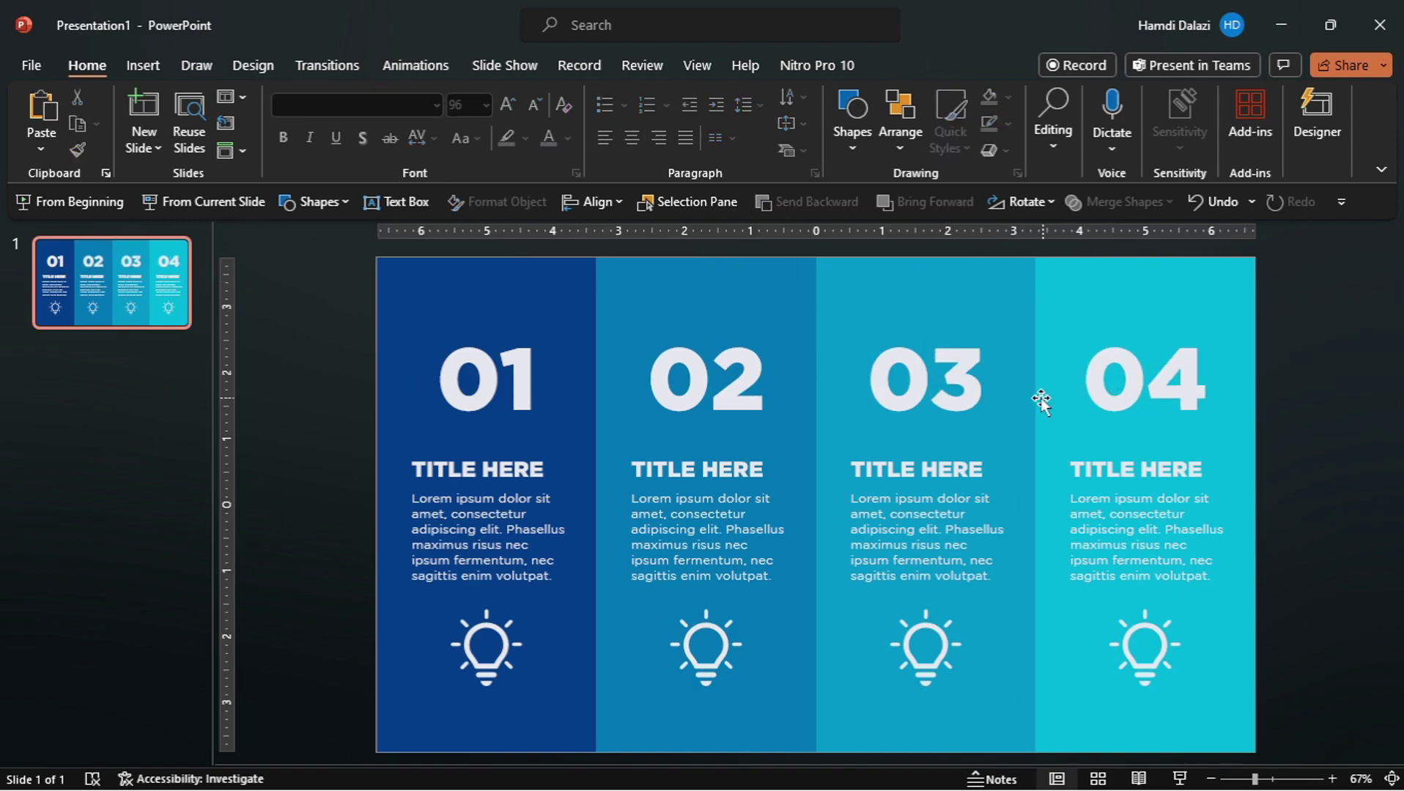
key(ctrl+a)
key(ctrl+shift+g)
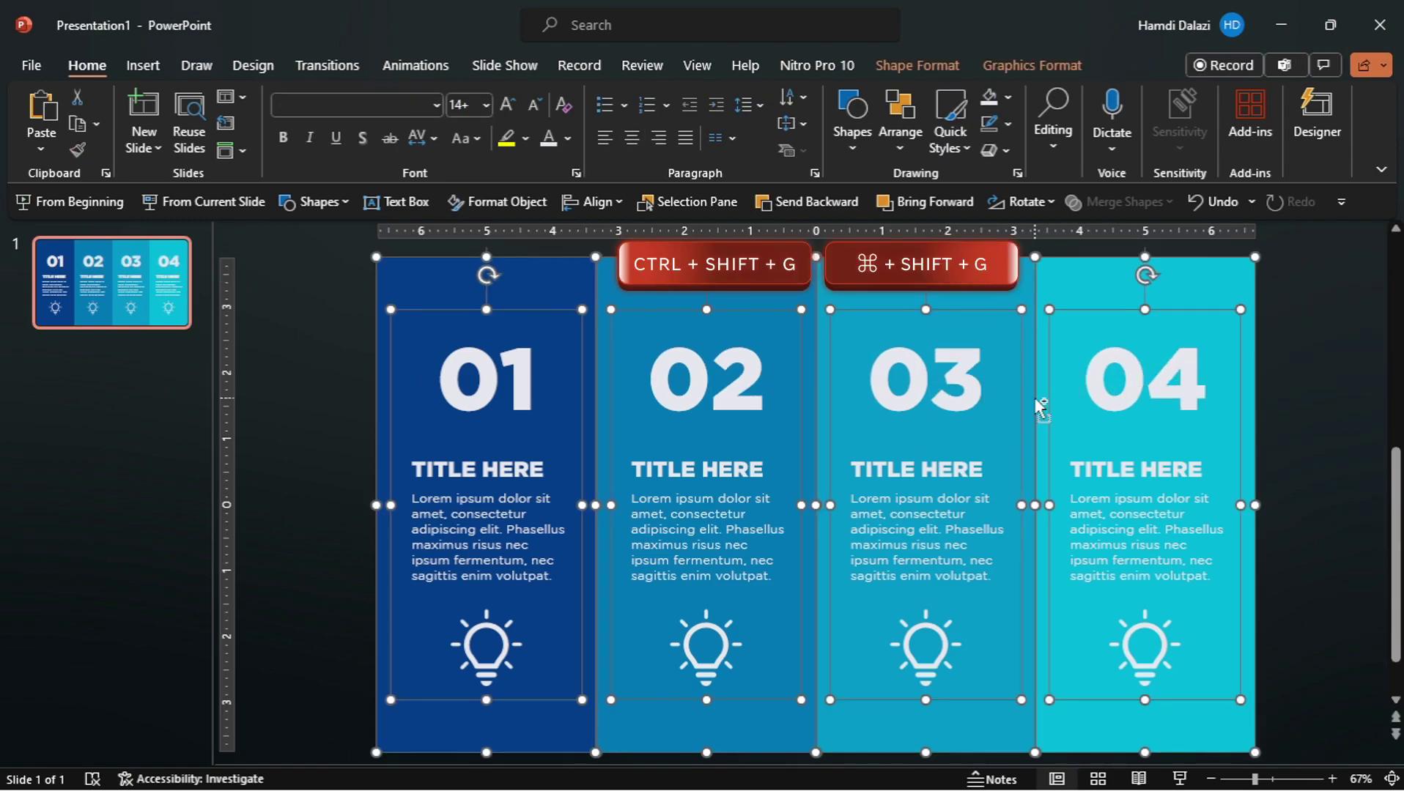
click(1040, 406)
click(1024, 513)
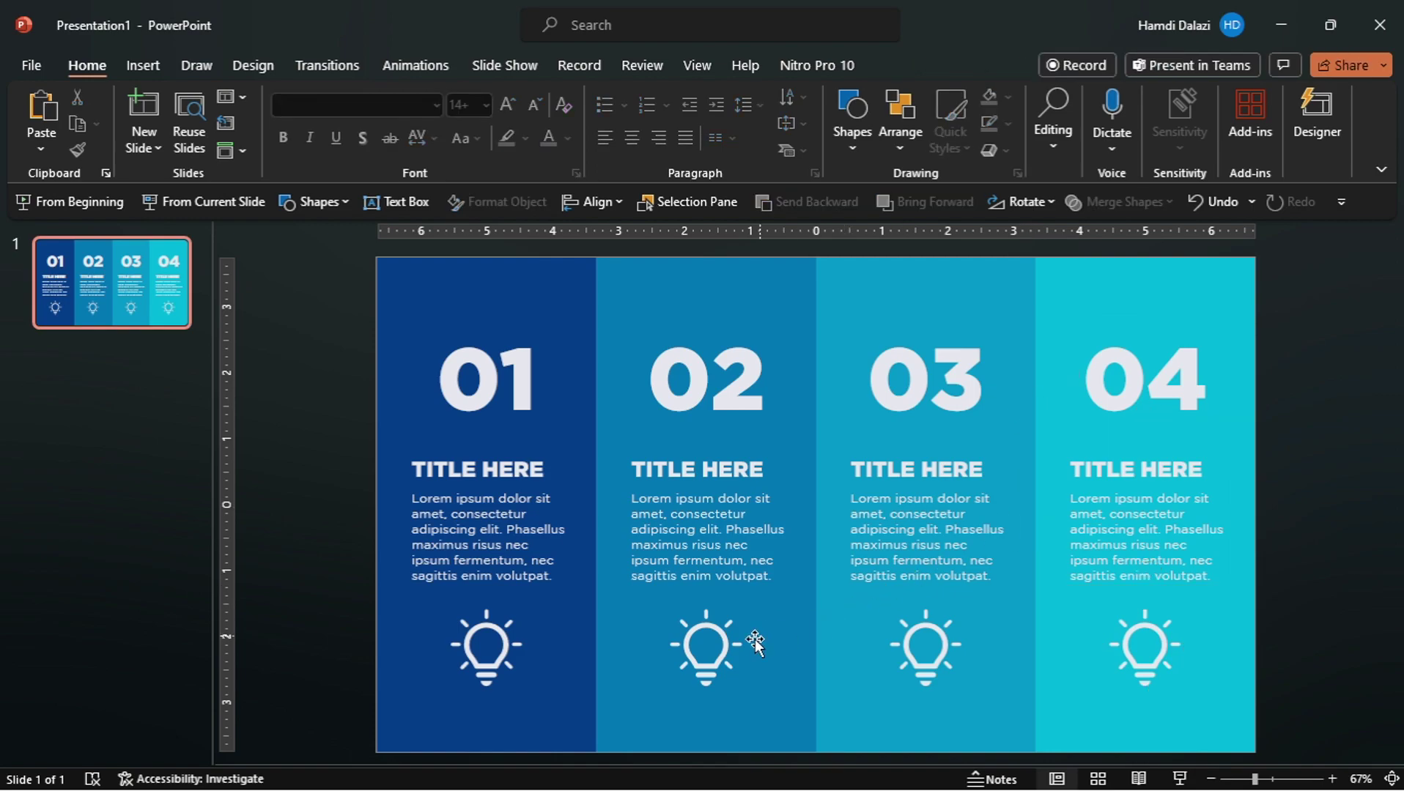
Replace column two's lightbulb with a magnifier icon from a 'Search' search.
click(717, 672)
right_click(715, 675)
mouse_move(867, 355)
click(979, 432)
text(Search)
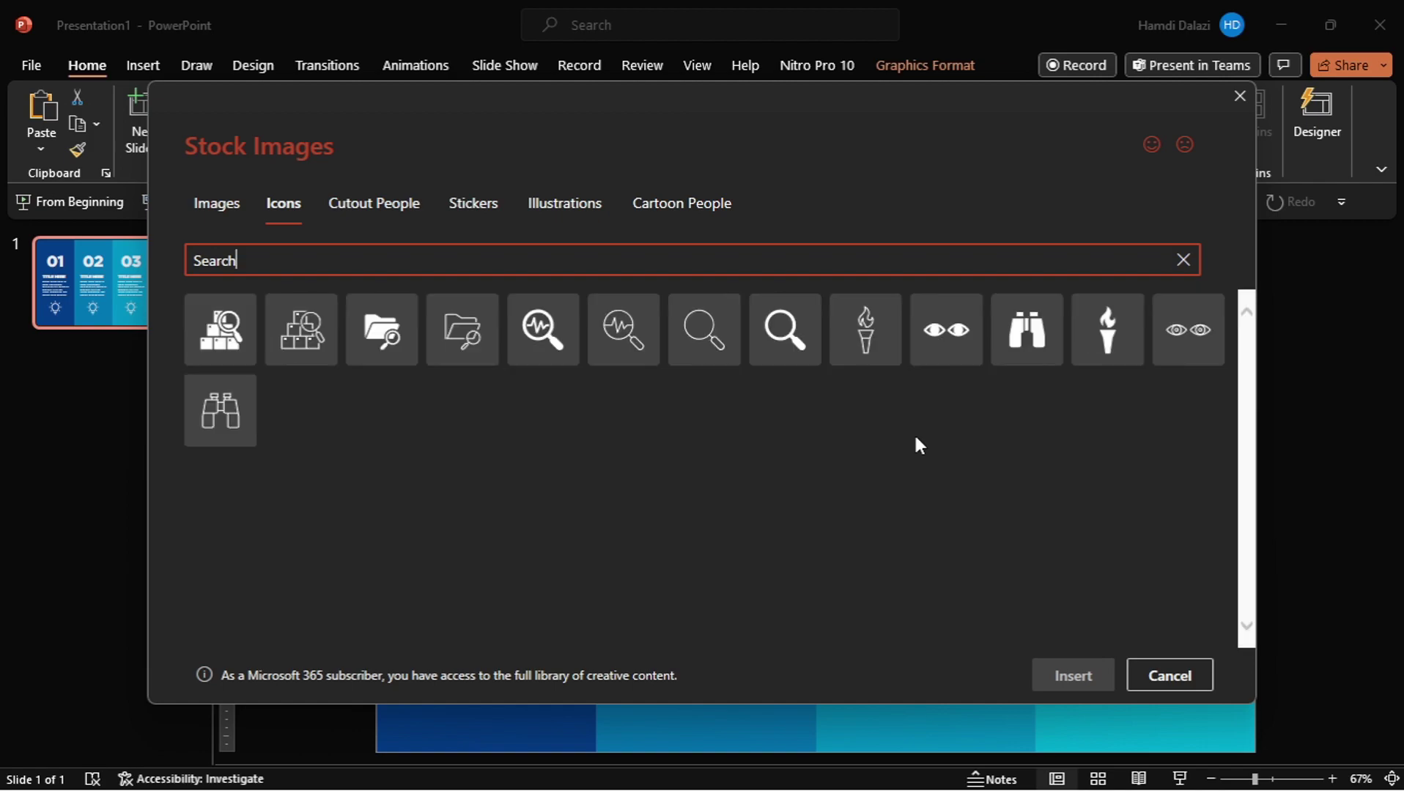
click(563, 310)
click(1059, 673)
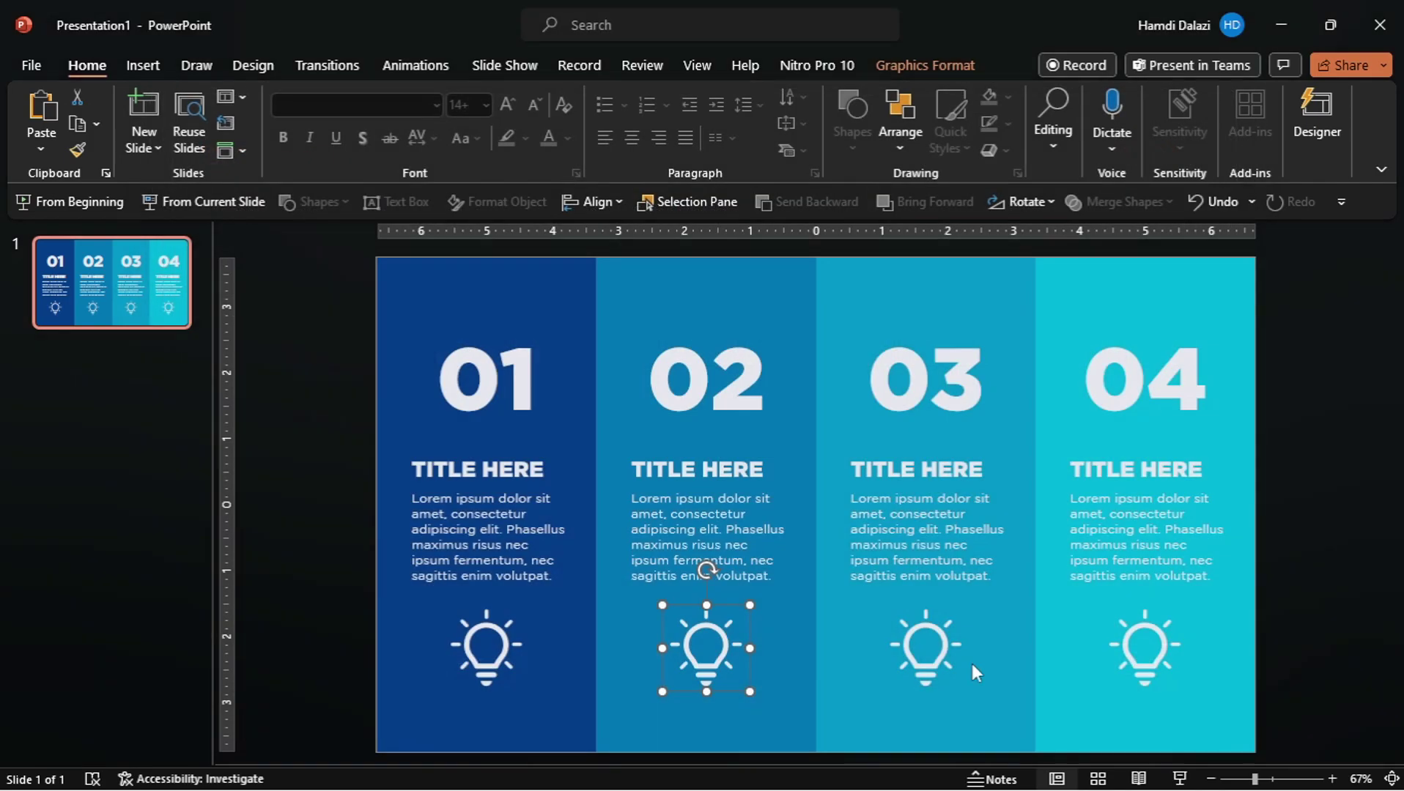
Replace column three's lightbulb with a gear icon from a 'Gear' search.
click(925, 663)
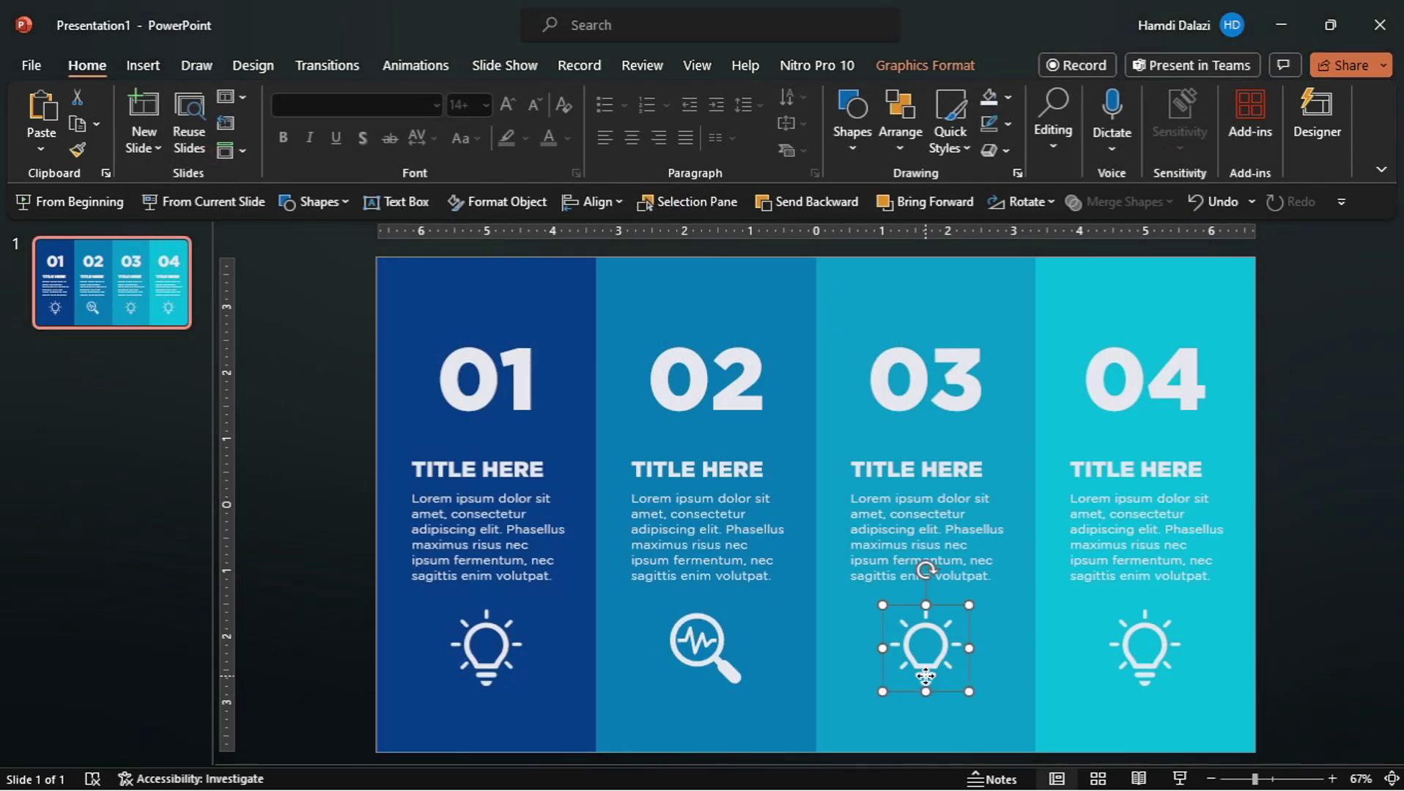
right_click(926, 663)
mouse_move(1154, 363)
click(1221, 442)
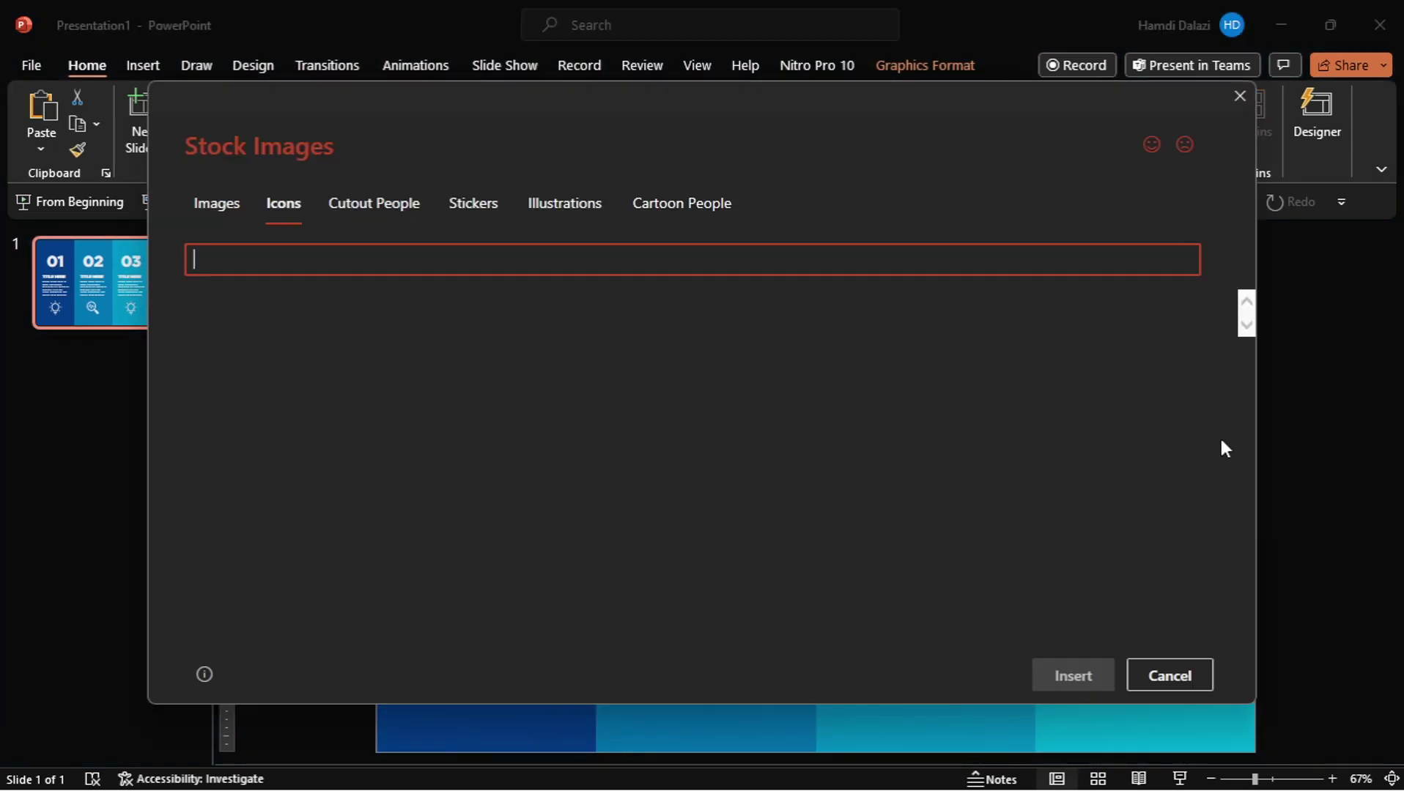
text(Gear)
click(249, 328)
click(1059, 677)
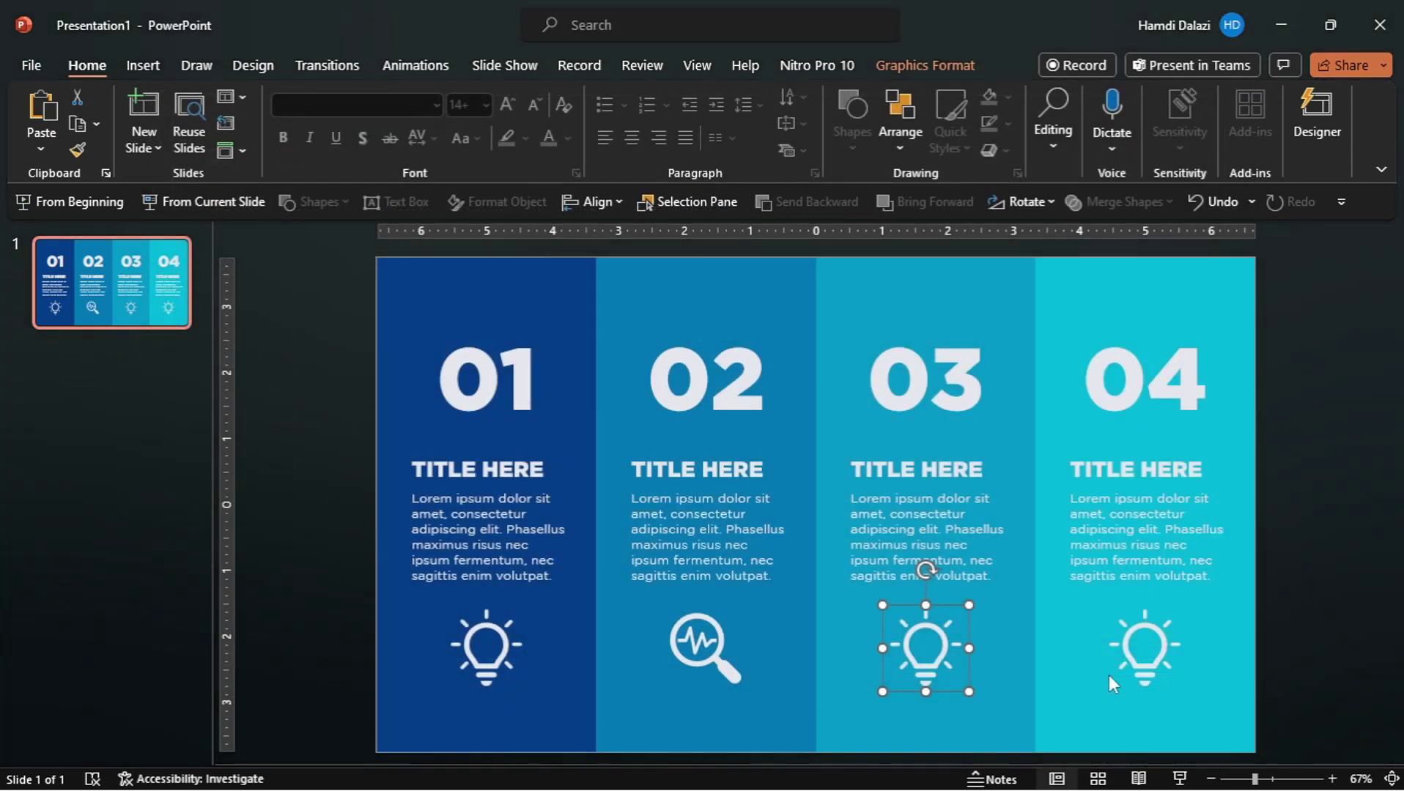
Replace column four's lightbulb with a chess pieces icon from a 'Chess' search.
click(1147, 674)
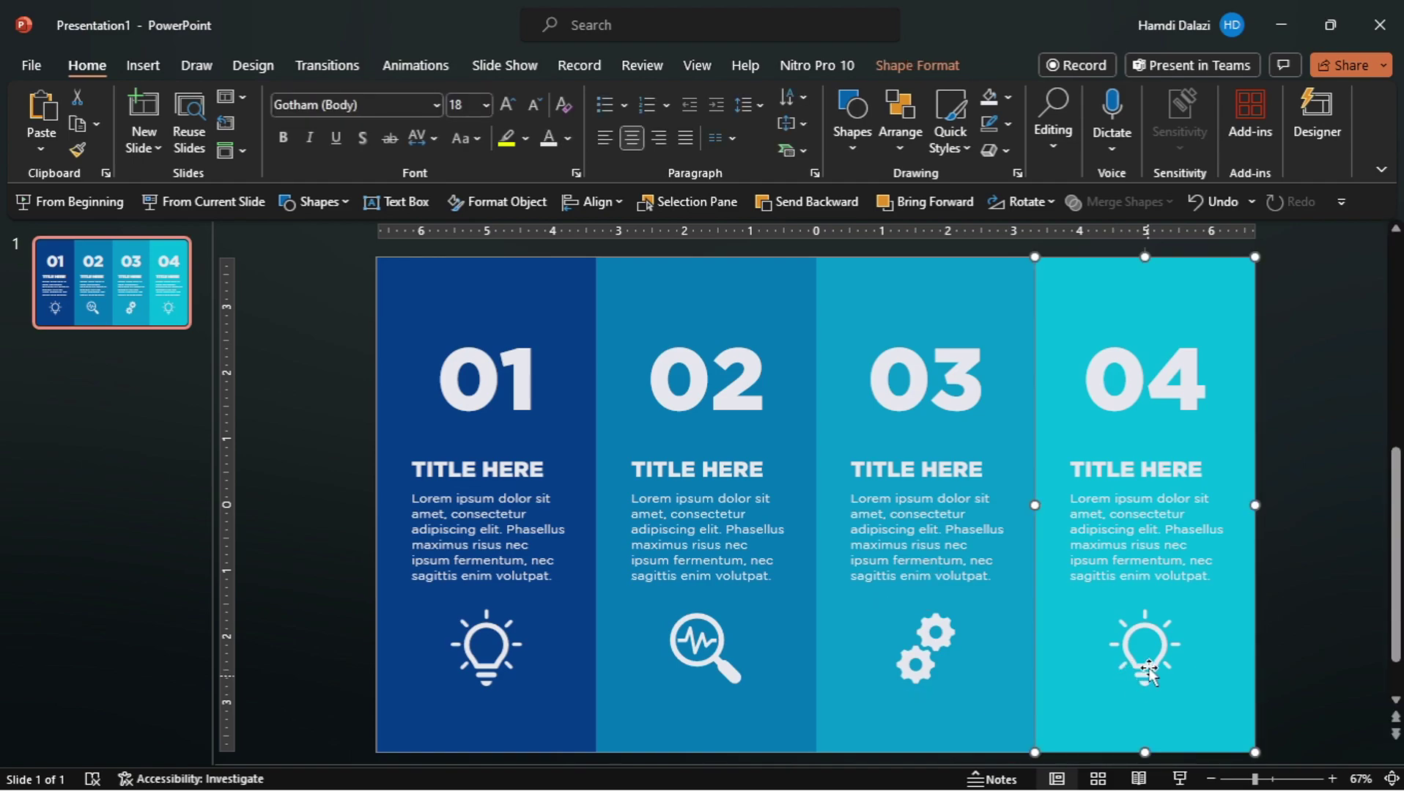
click(1147, 683)
right_click(1163, 664)
mouse_move(1294, 346)
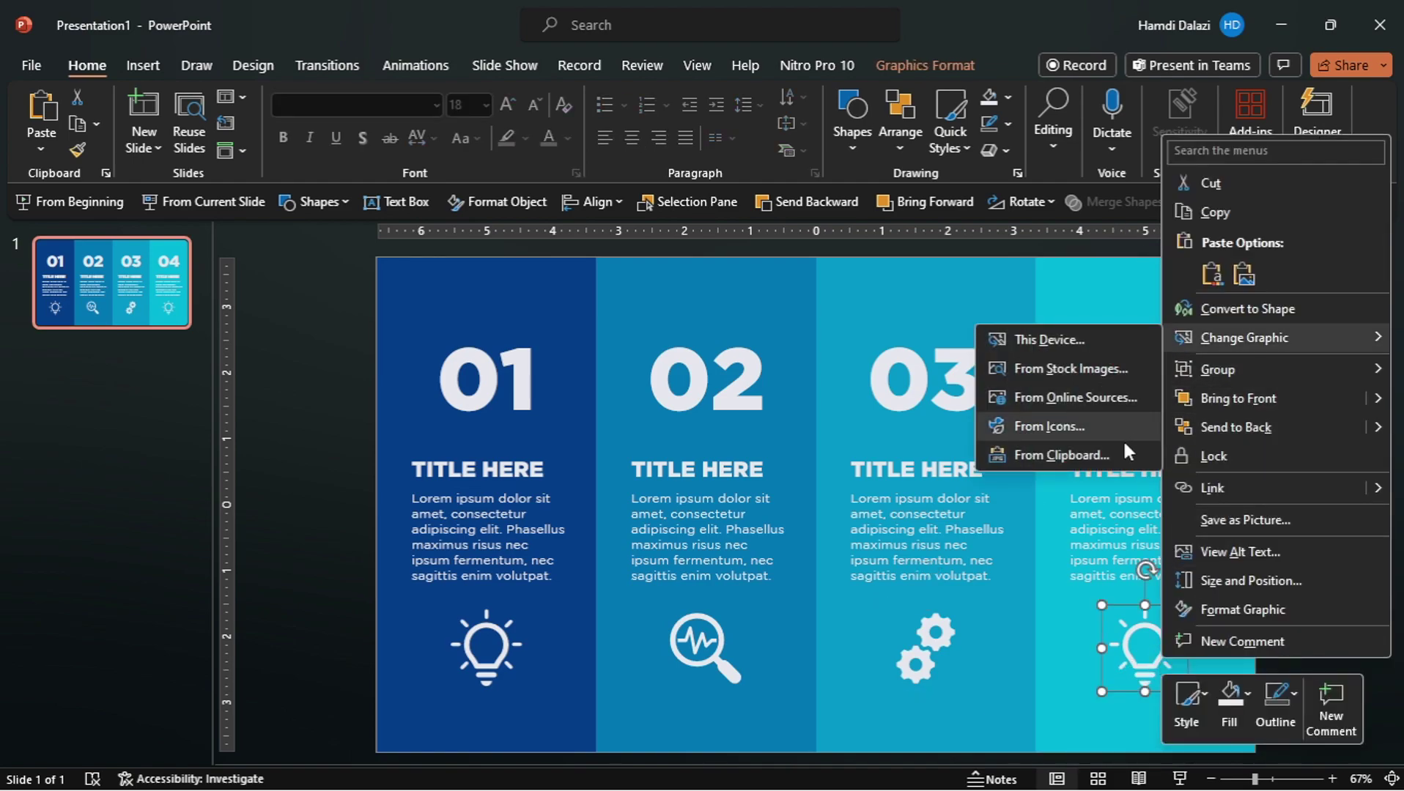
click(1091, 428)
text(Chess)
click(304, 330)
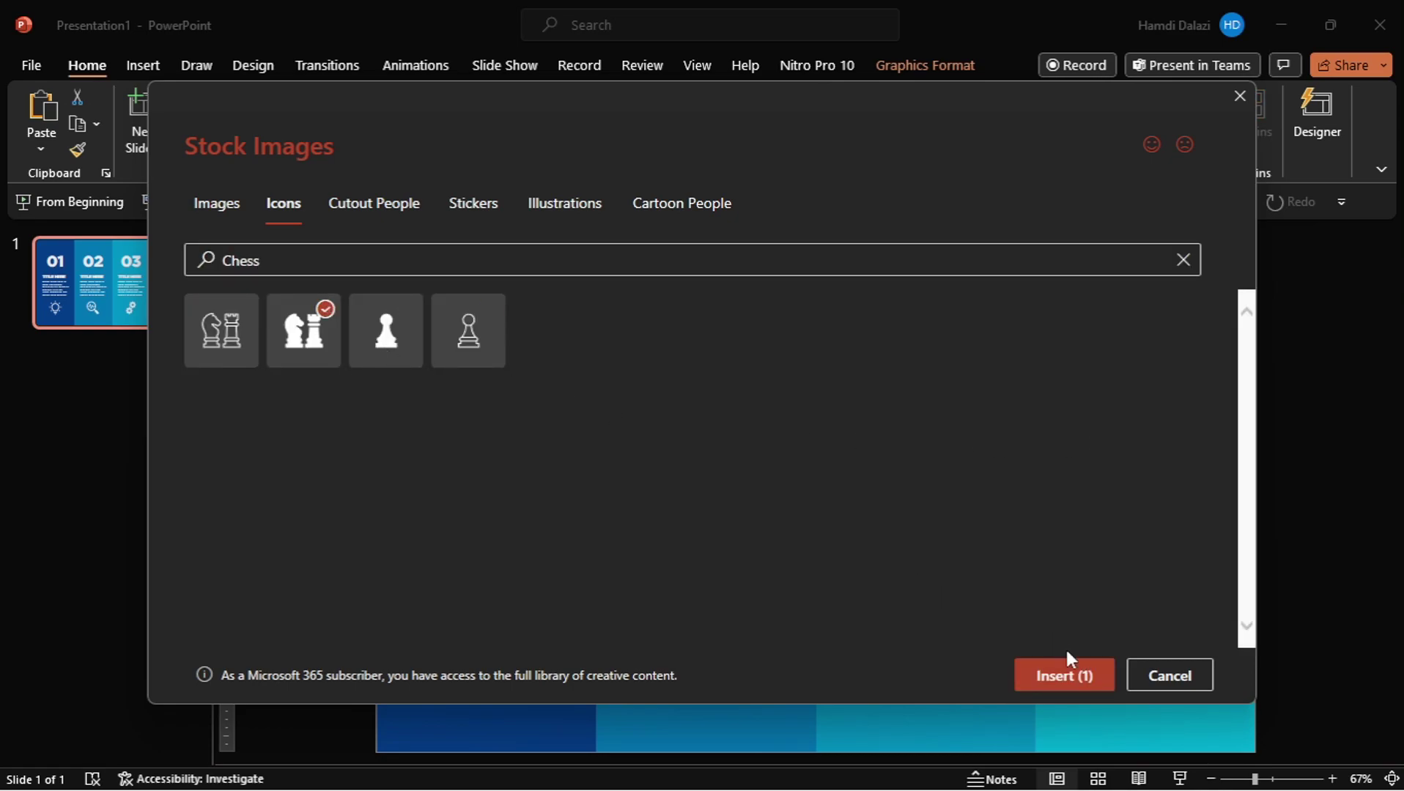
click(1067, 659)
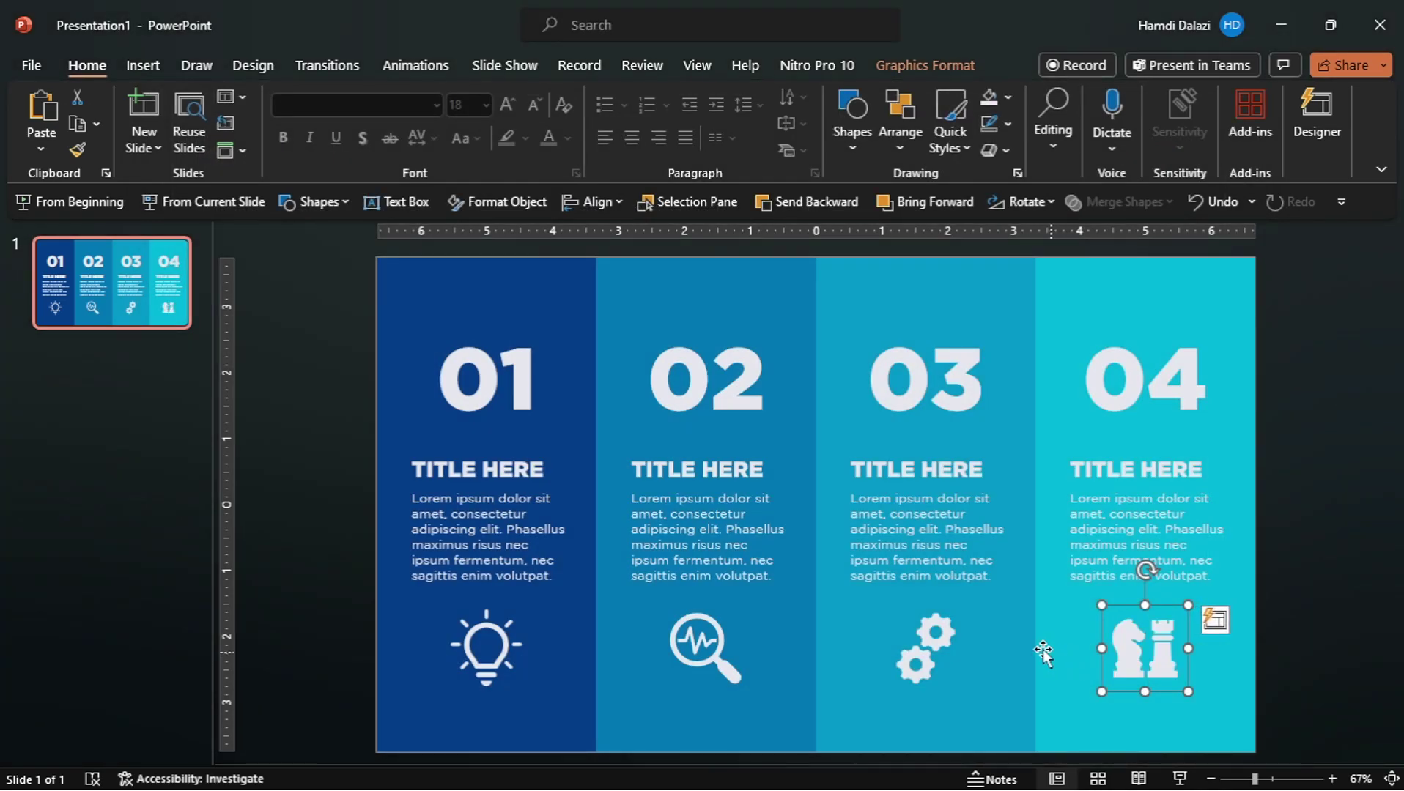
Give all four big numbers a gradient text fill.
click(523, 399)
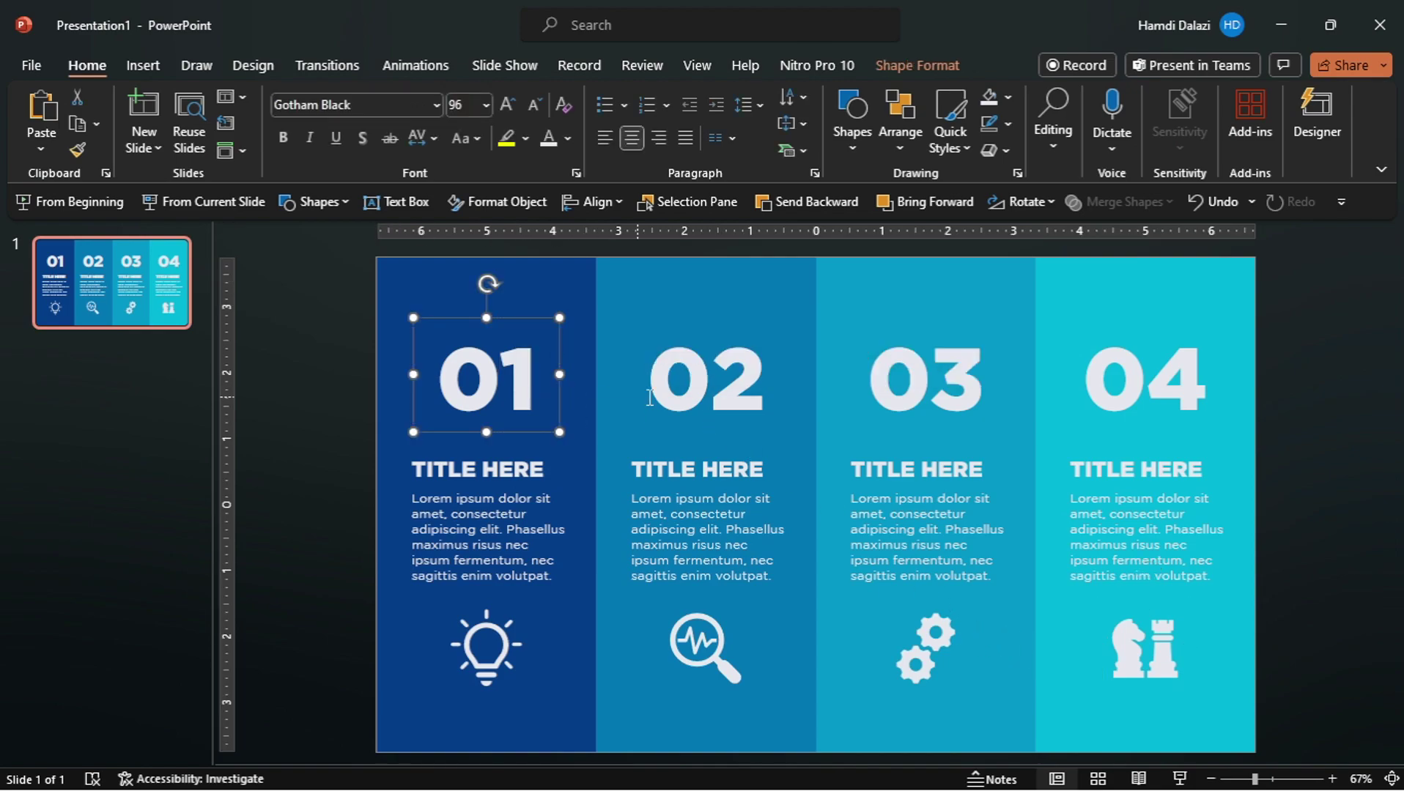
shift+click(692, 395)
shift+click(1110, 387)
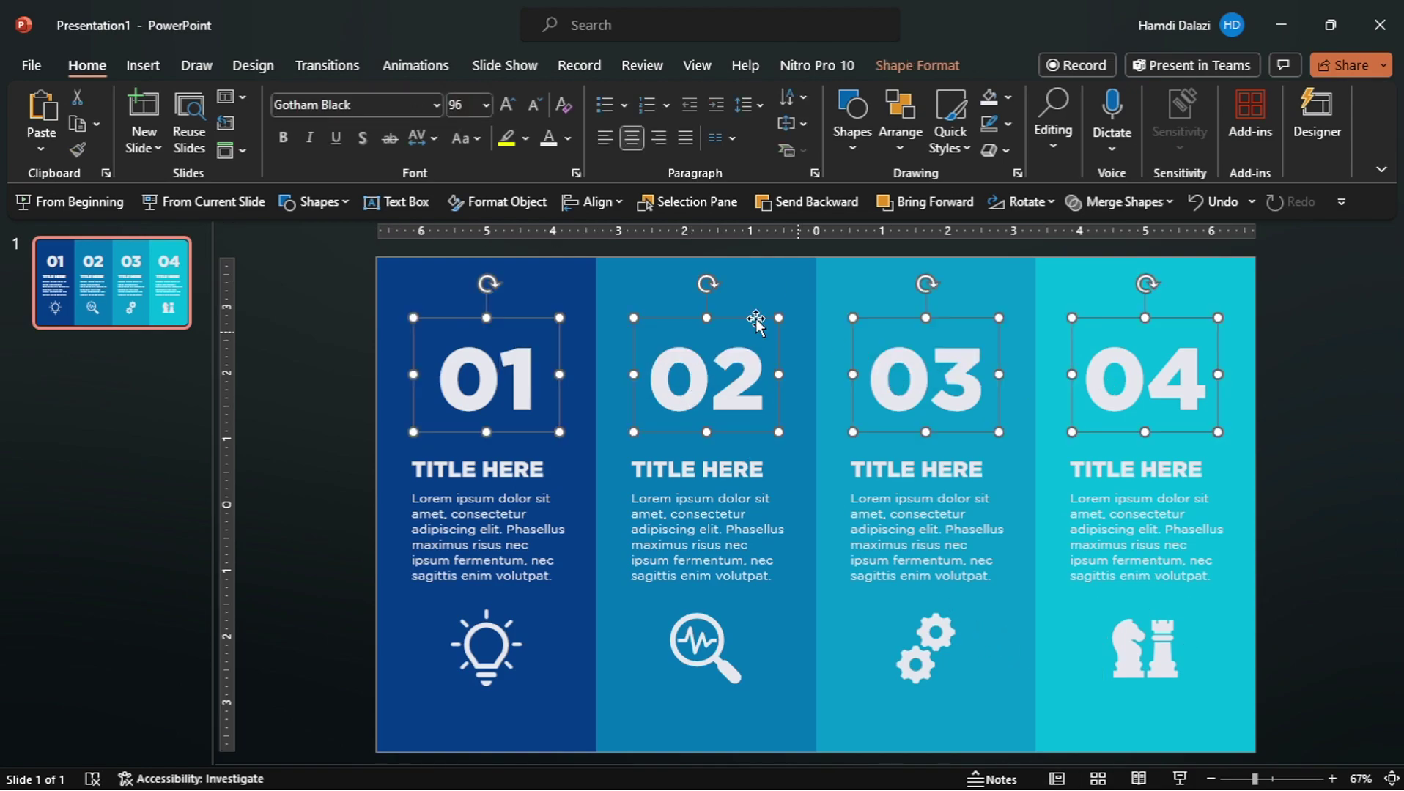
click(522, 214)
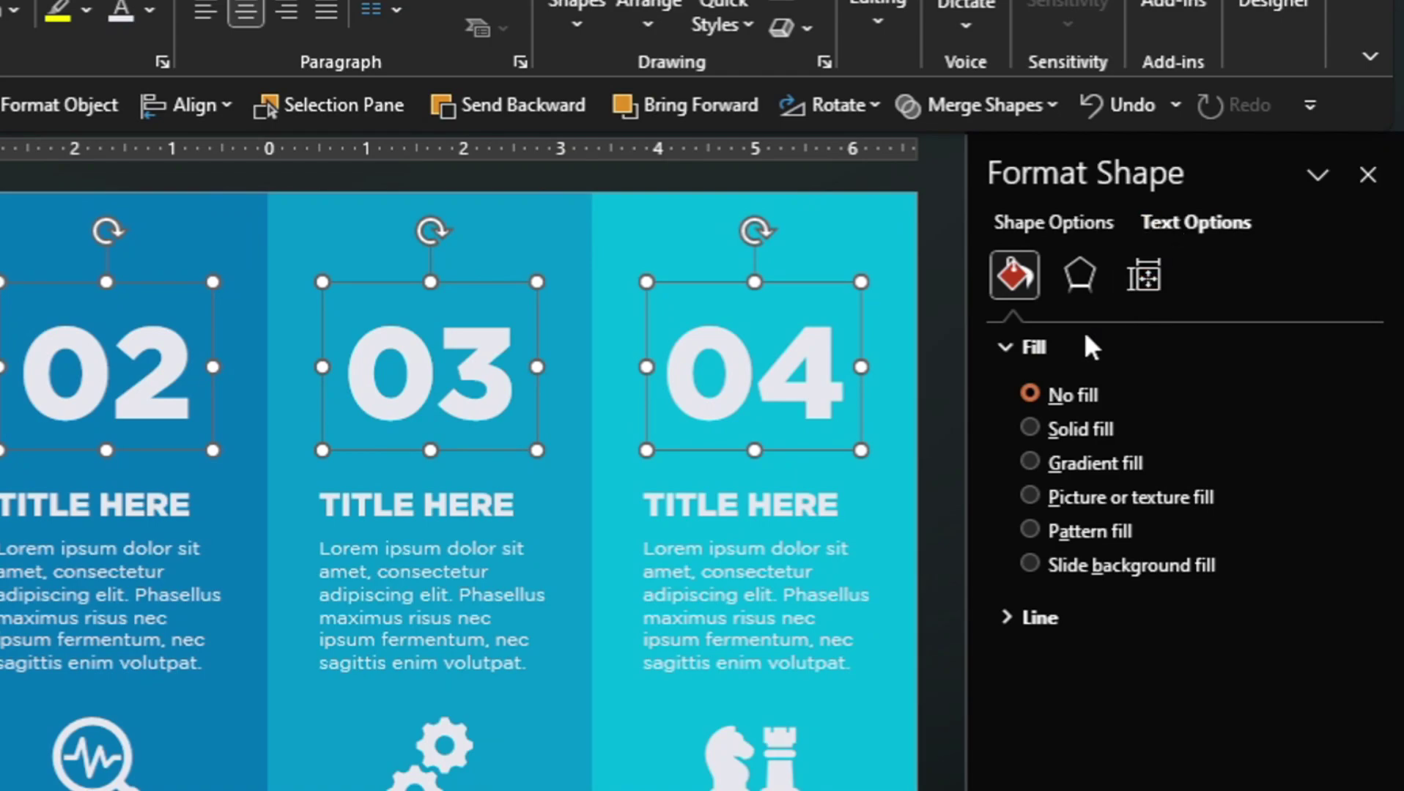
click(1195, 222)
click(1043, 463)
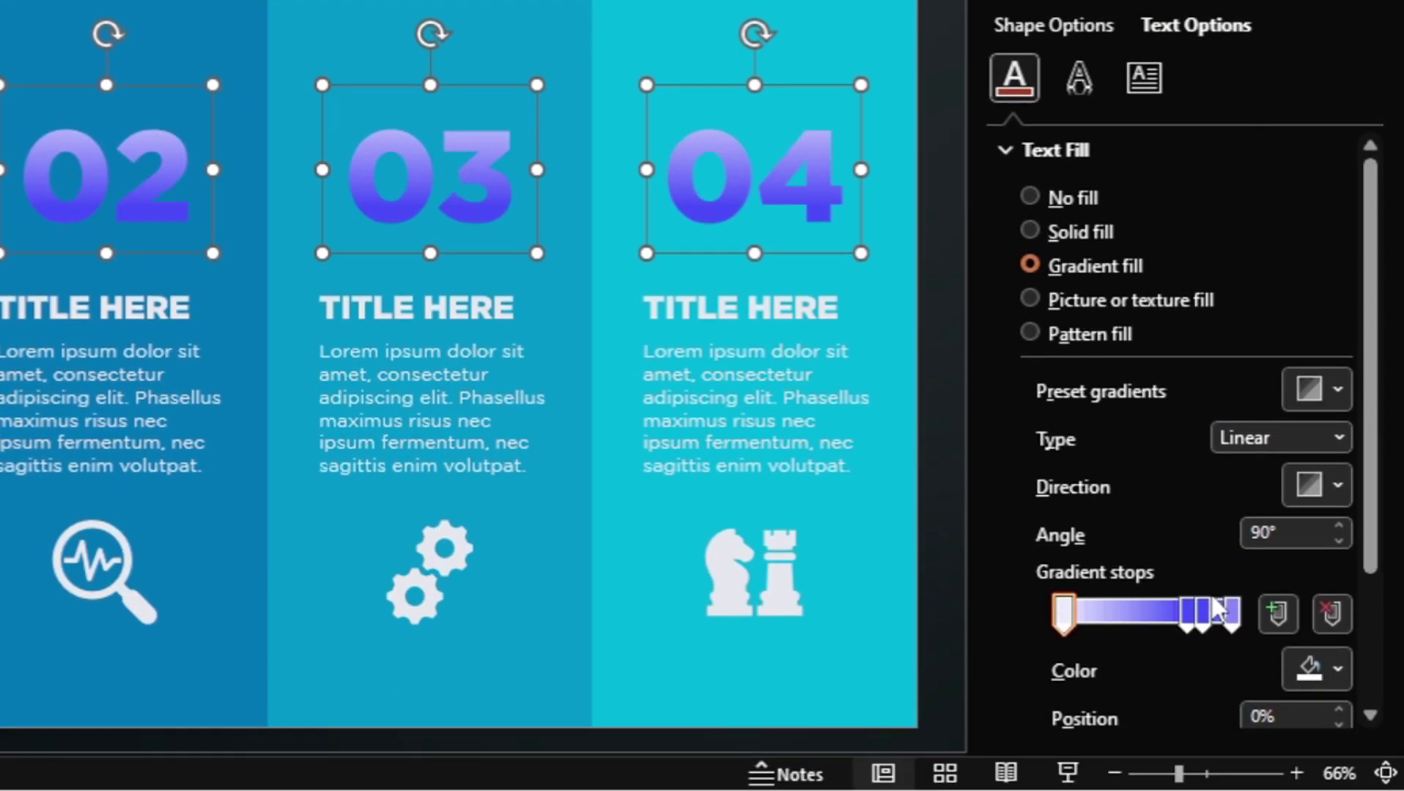
Reduce the number gradient to two dark-blue stops at a 270° angle.
mouse_move(1216, 612)
mouse_down()
mouse_move(1216, 564)
mouse_move(1211, 601)
mouse_move(1239, 614)
mouse_up()
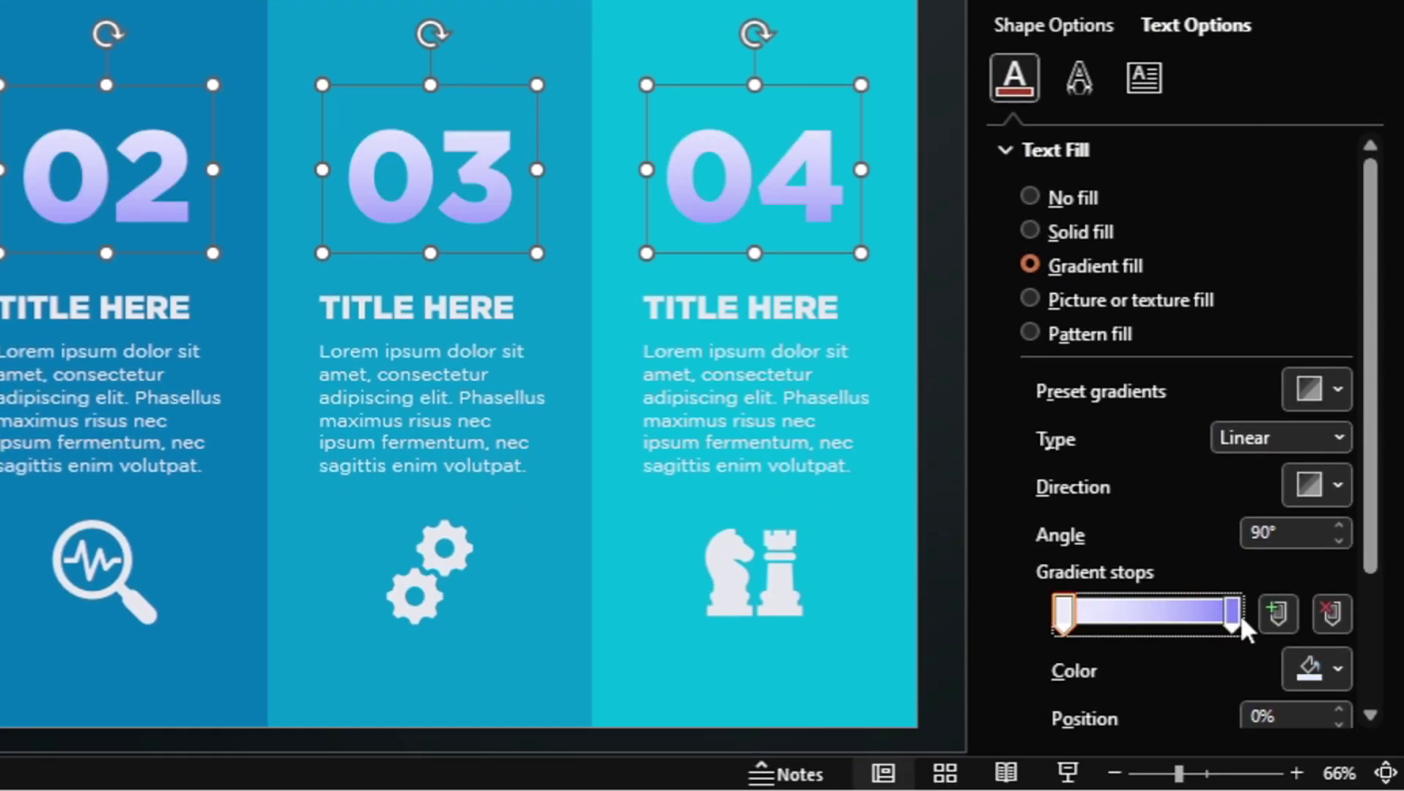
click(1296, 656)
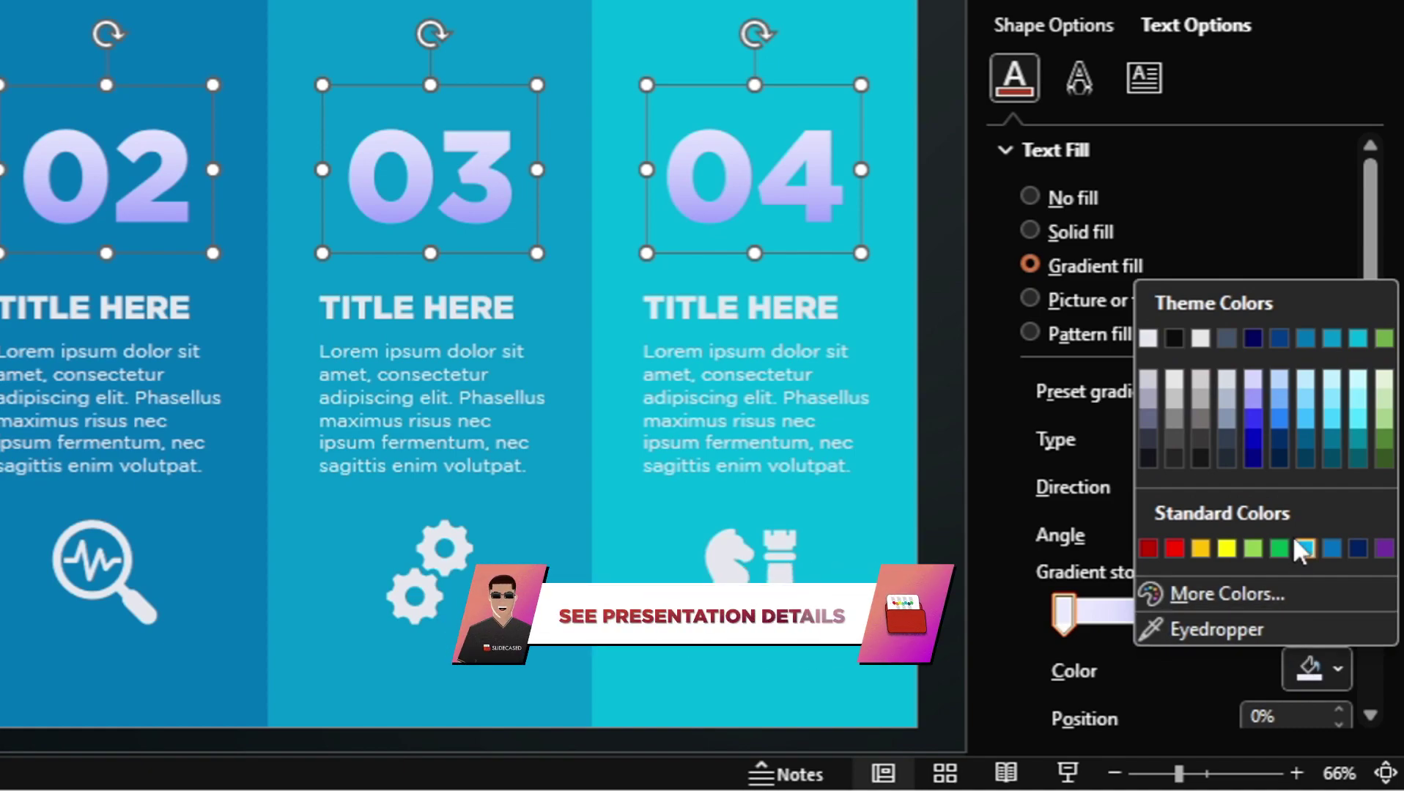
click(1277, 338)
click(1229, 619)
click(1307, 660)
click(1258, 333)
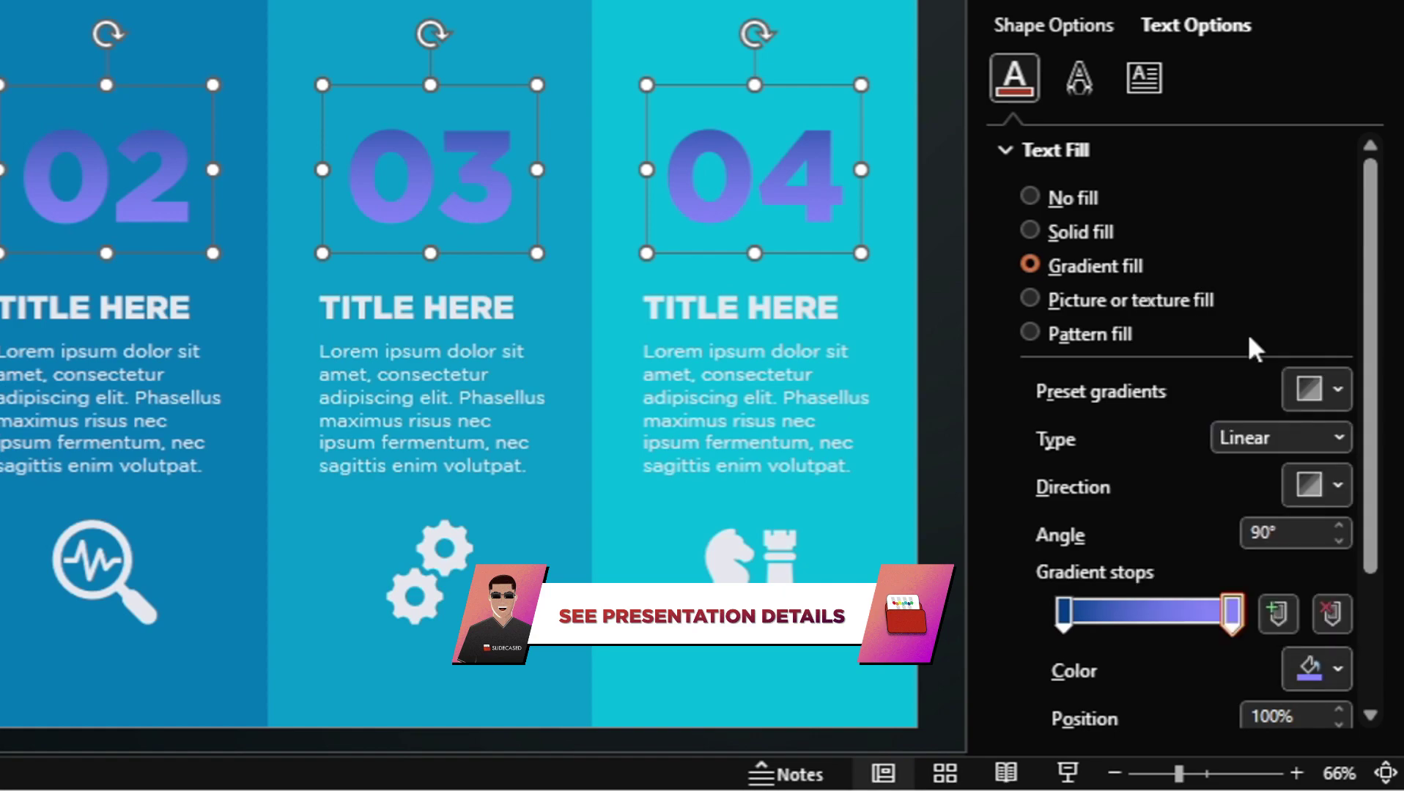
double_click(1262, 532)
text(0)
key(Return)
text(7)
key(Return)
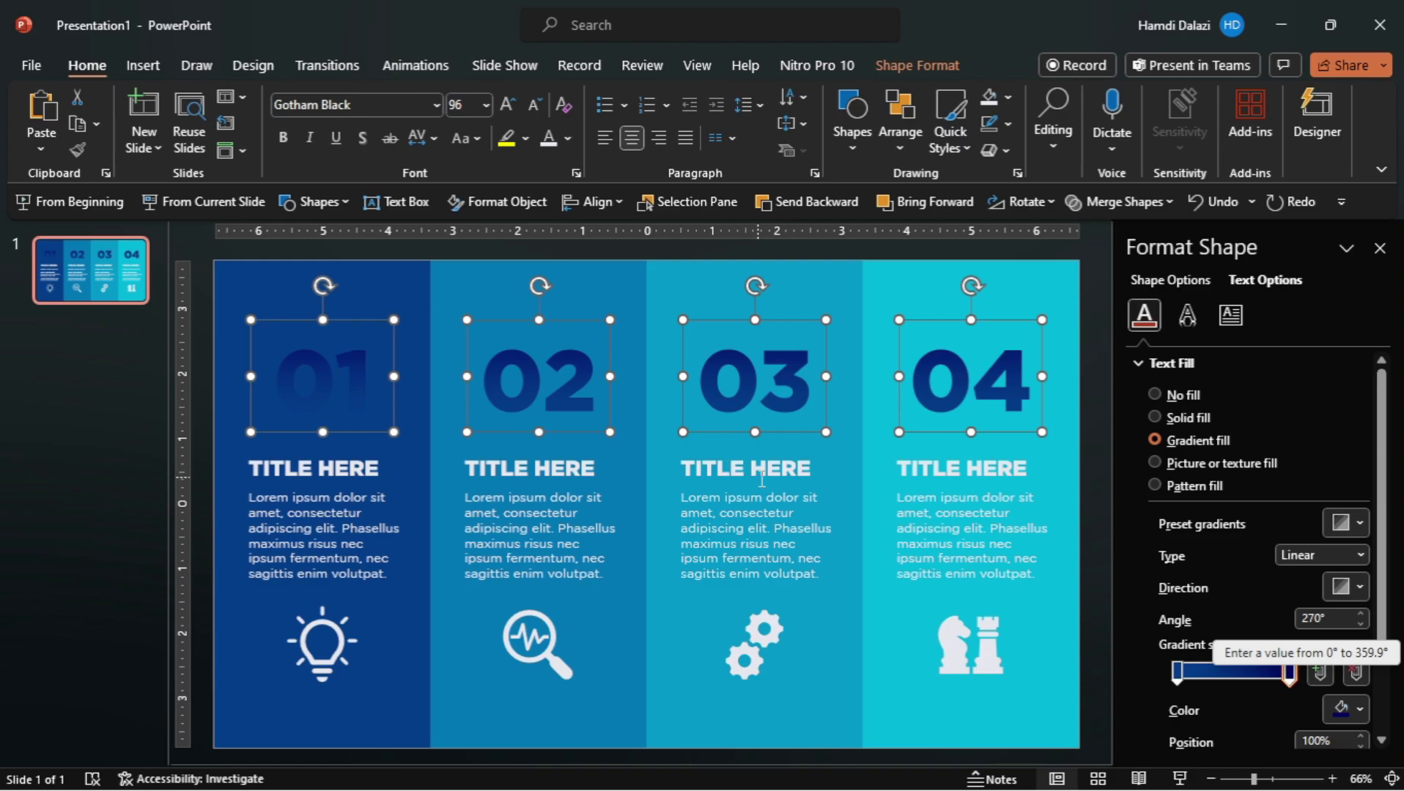
Recolour the top gradient stop of 02, 03 and 04 to match each column's blue.
click(471, 324)
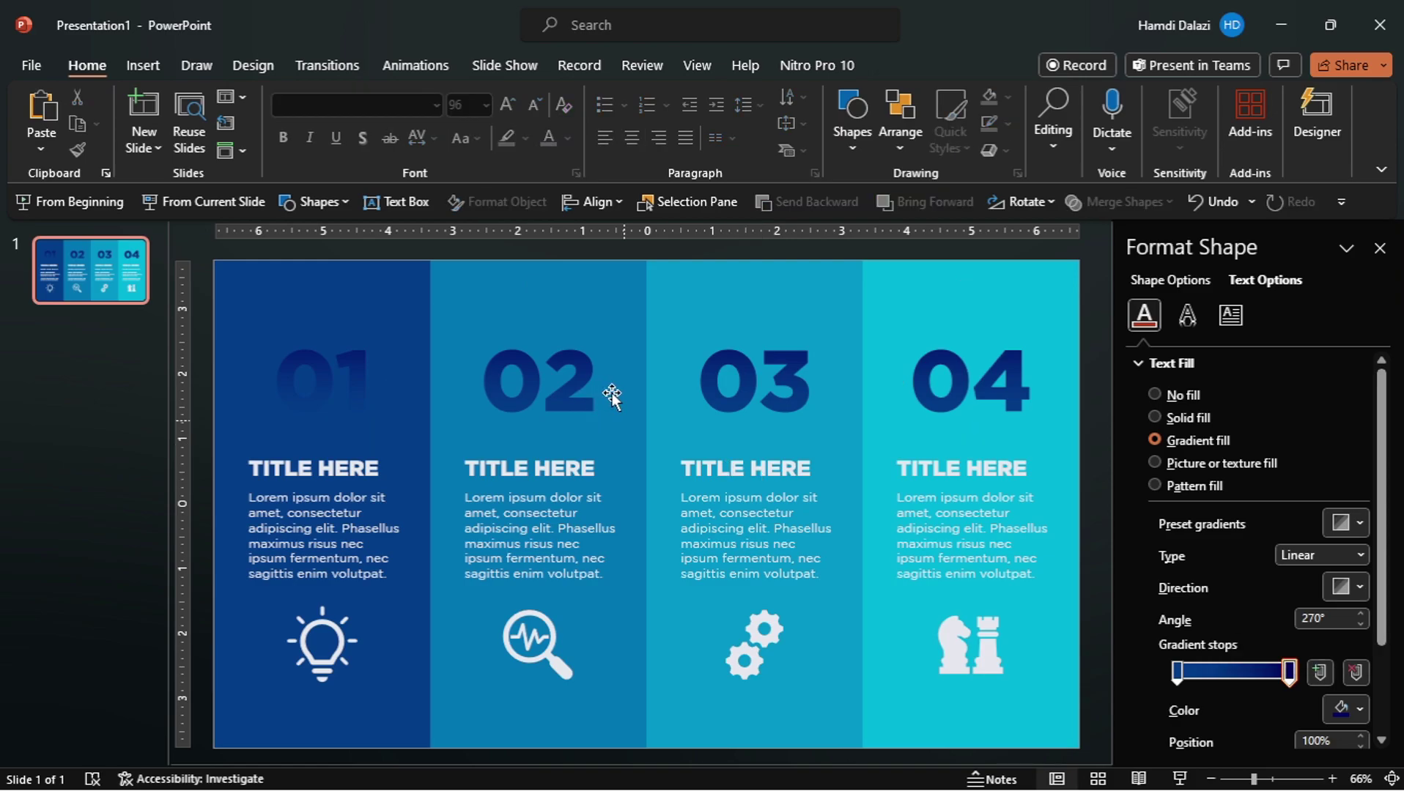
click(558, 392)
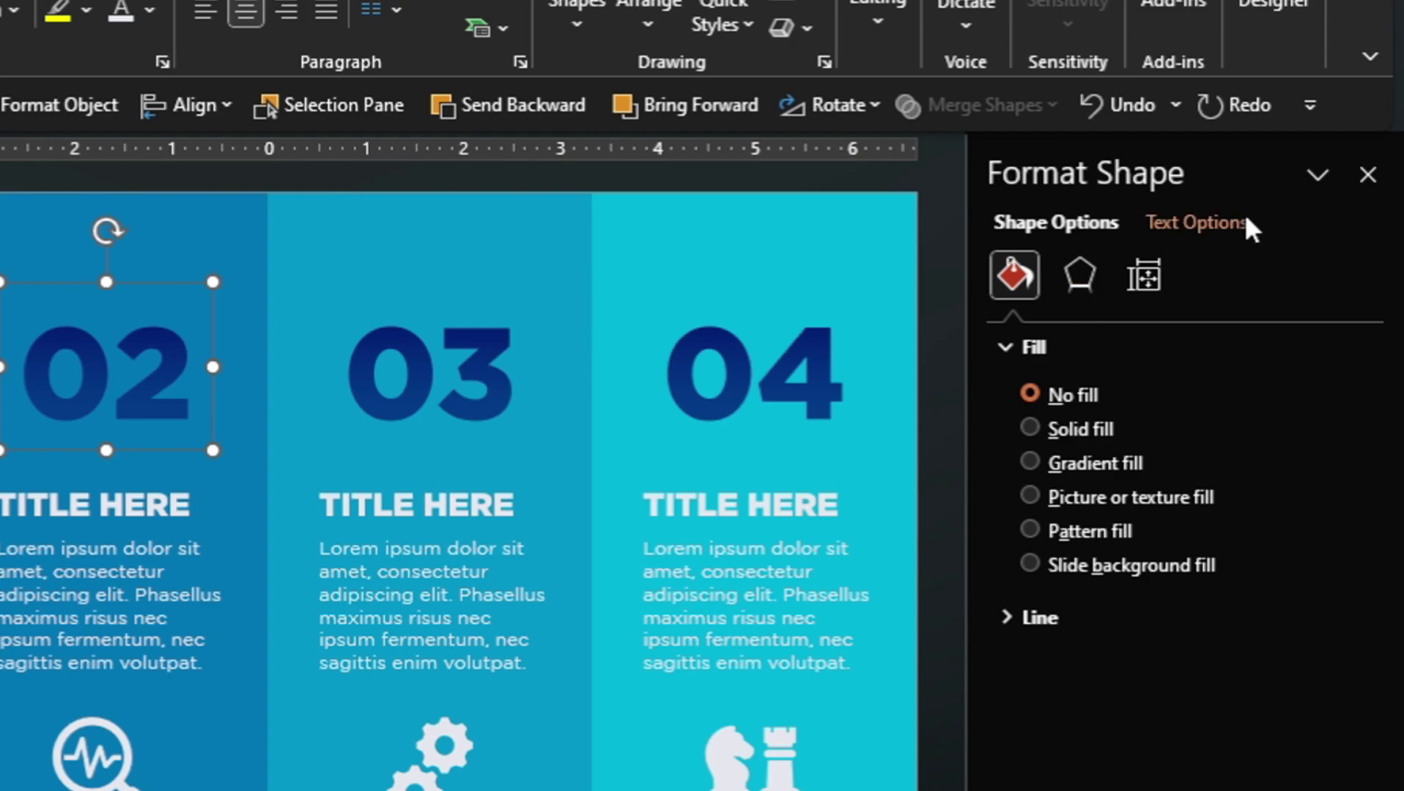
click(1242, 218)
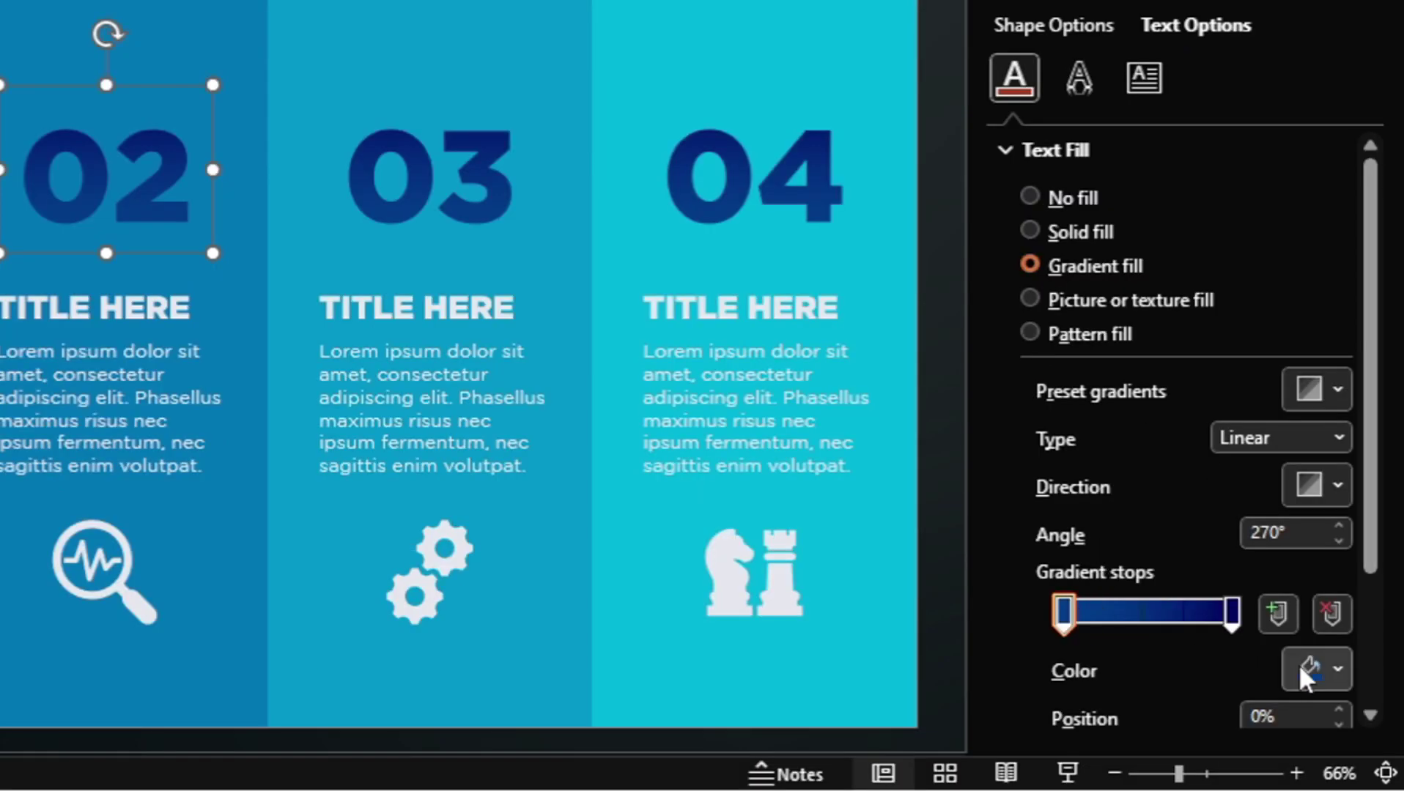
click(1305, 669)
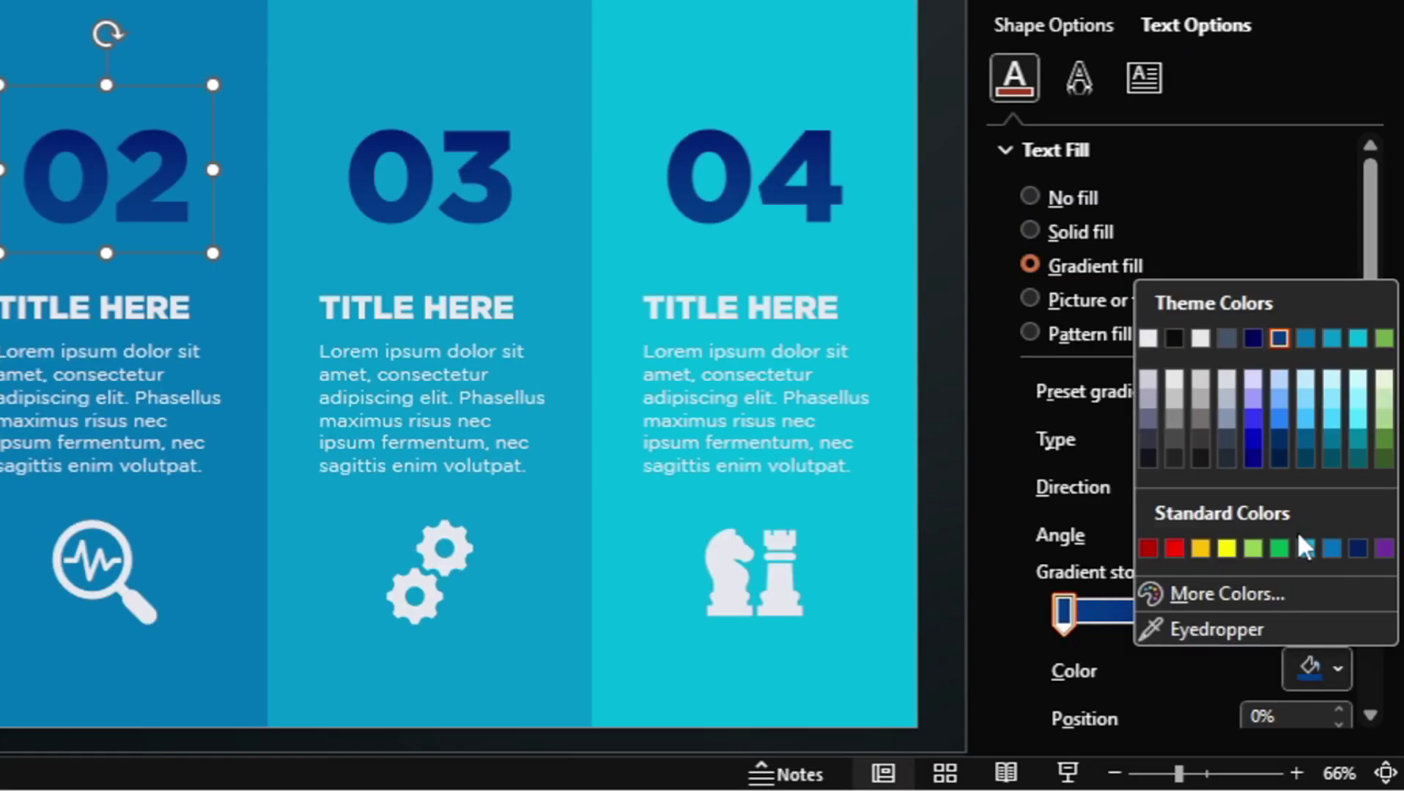
click(1307, 337)
click(446, 198)
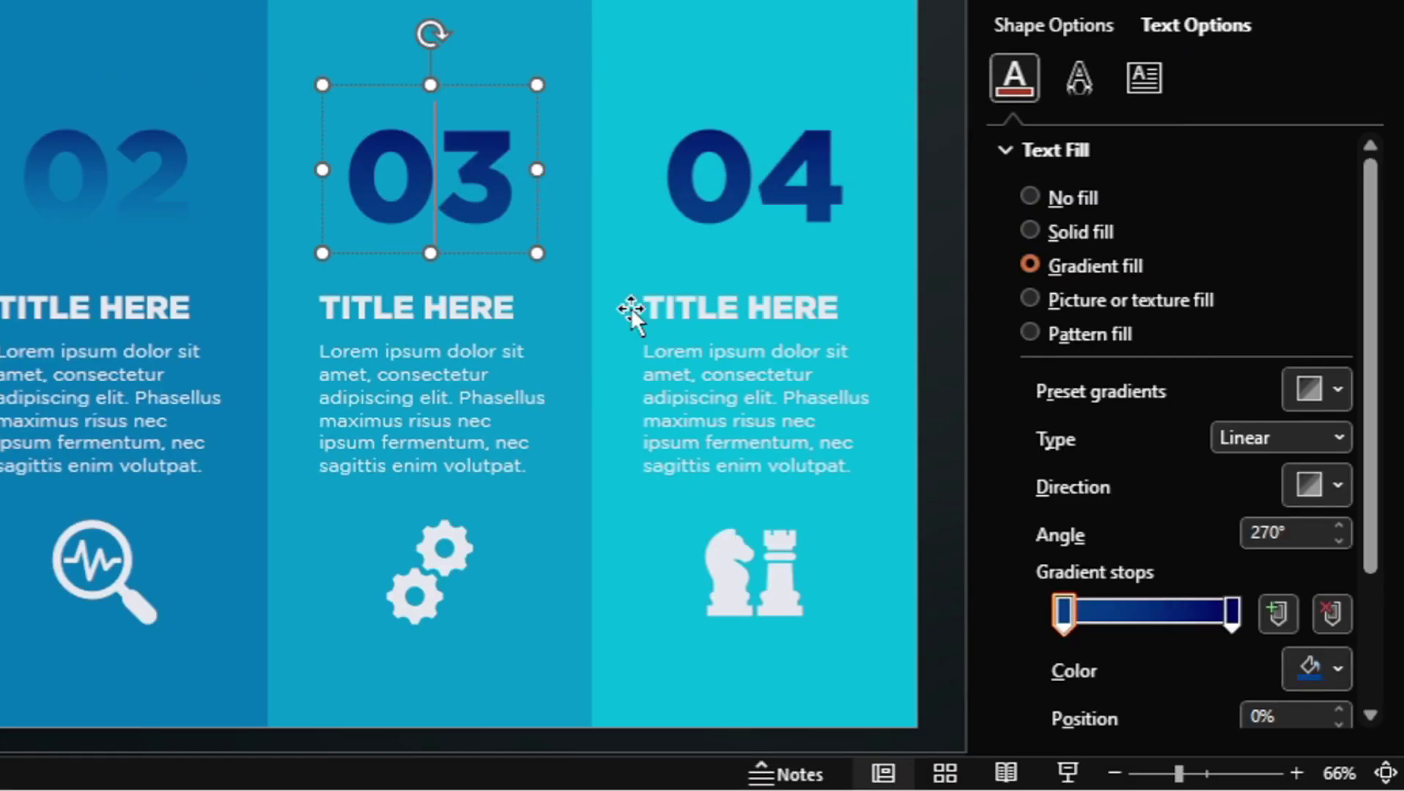
click(1328, 671)
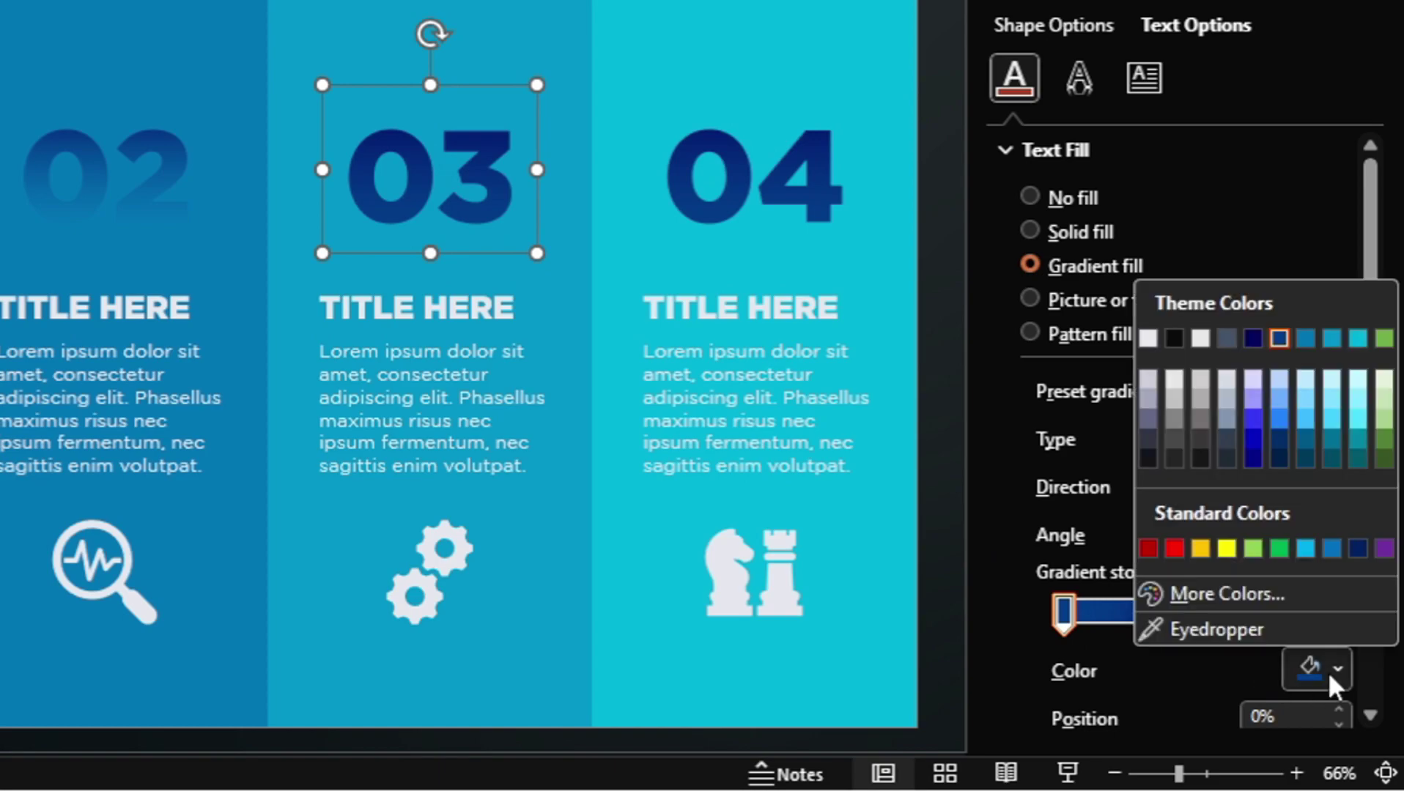
click(1330, 339)
click(673, 142)
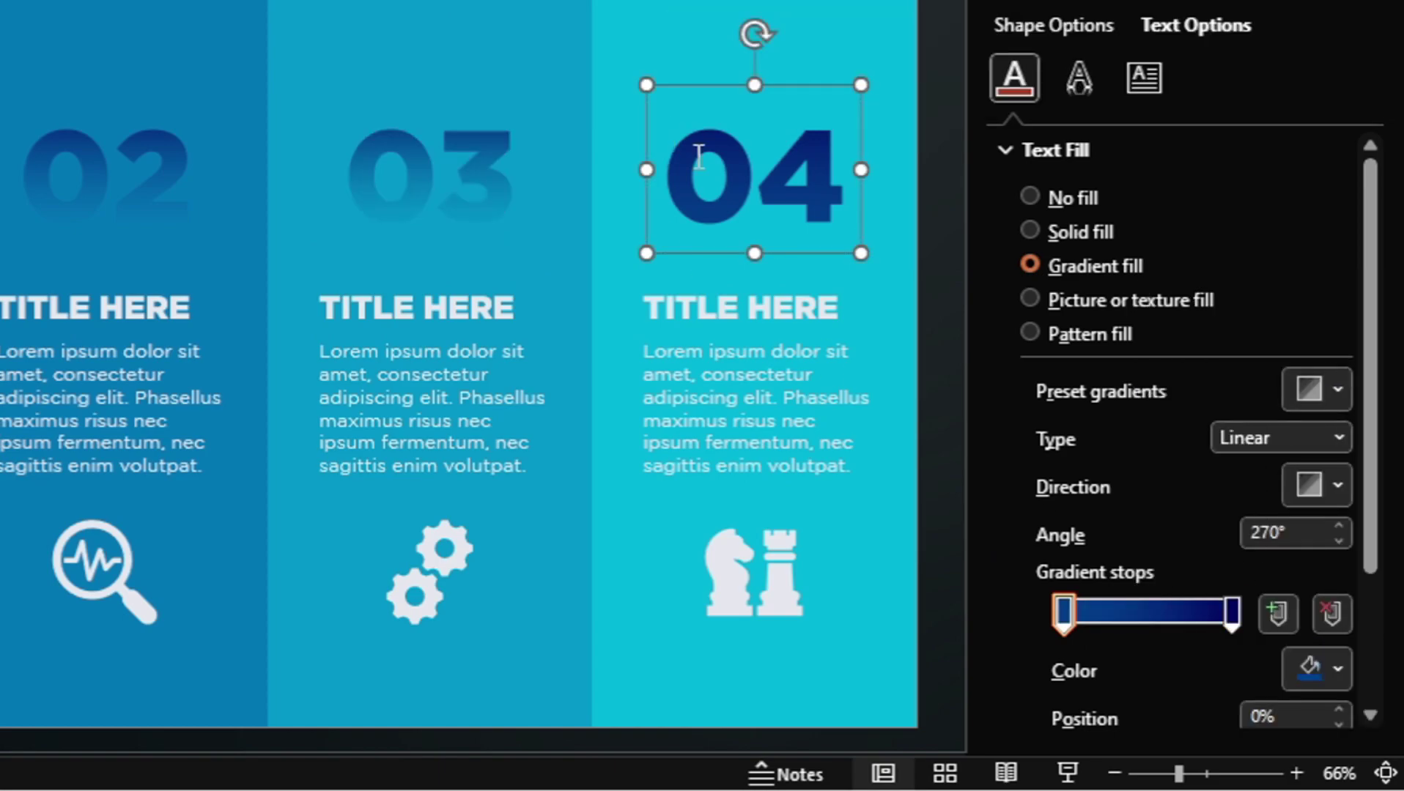
click(1338, 669)
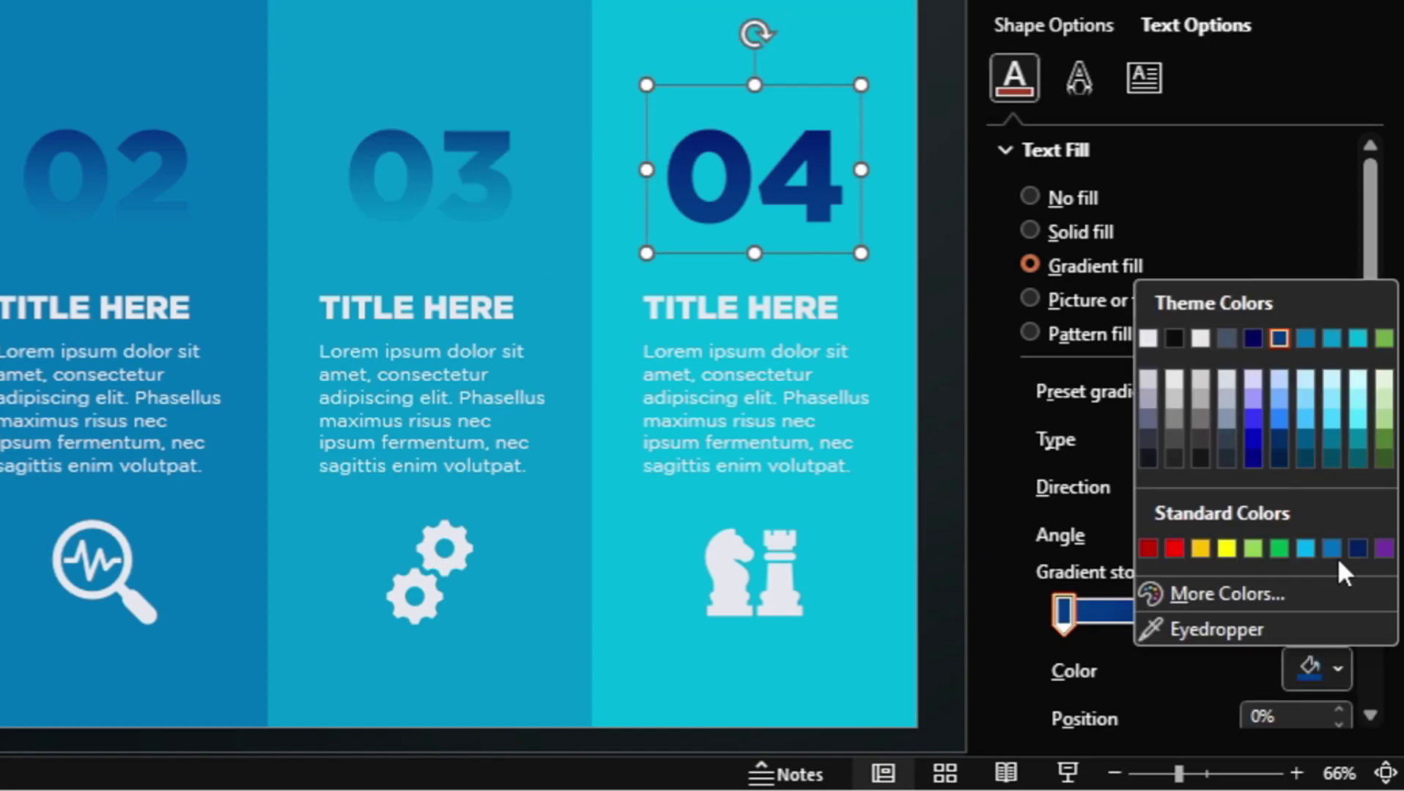
click(1357, 338)
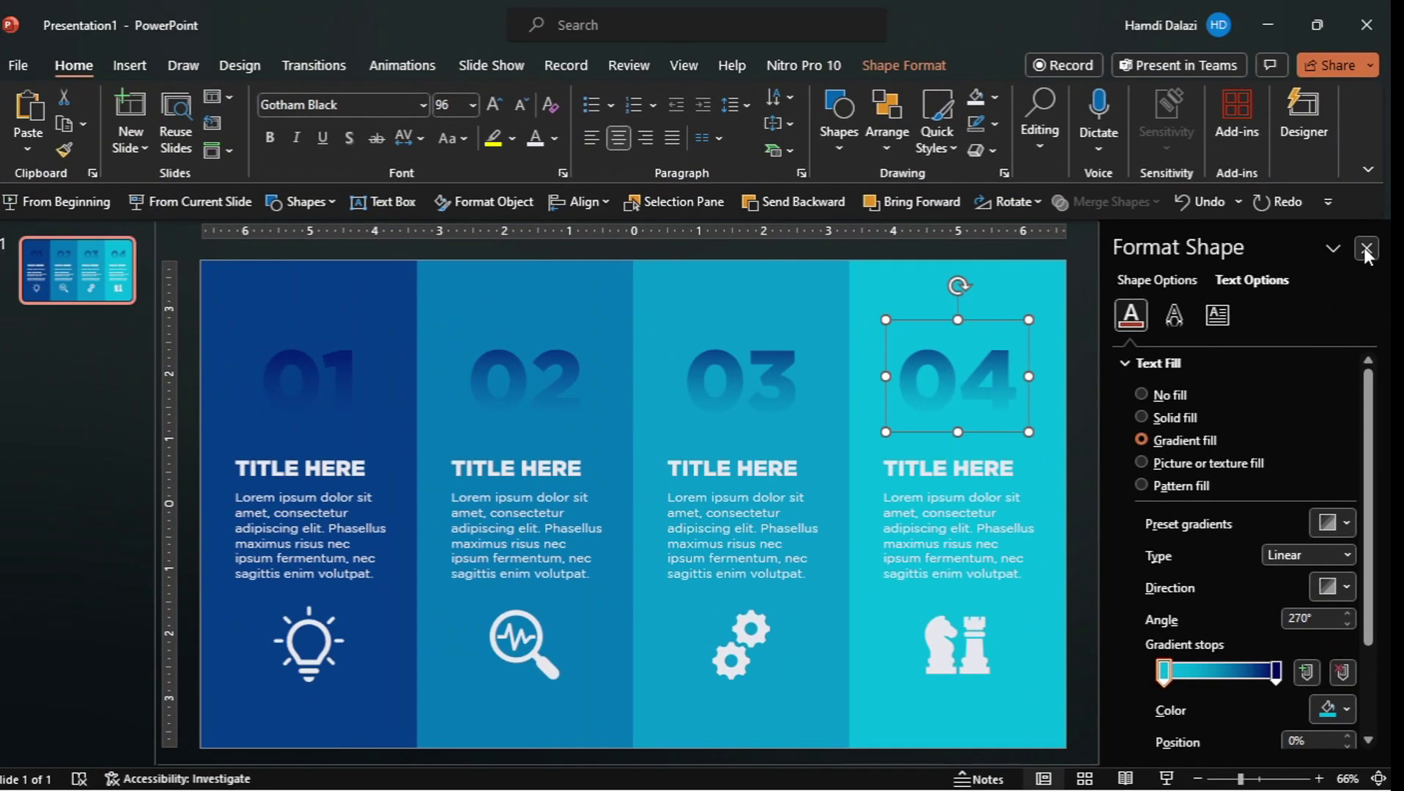
click(1365, 249)
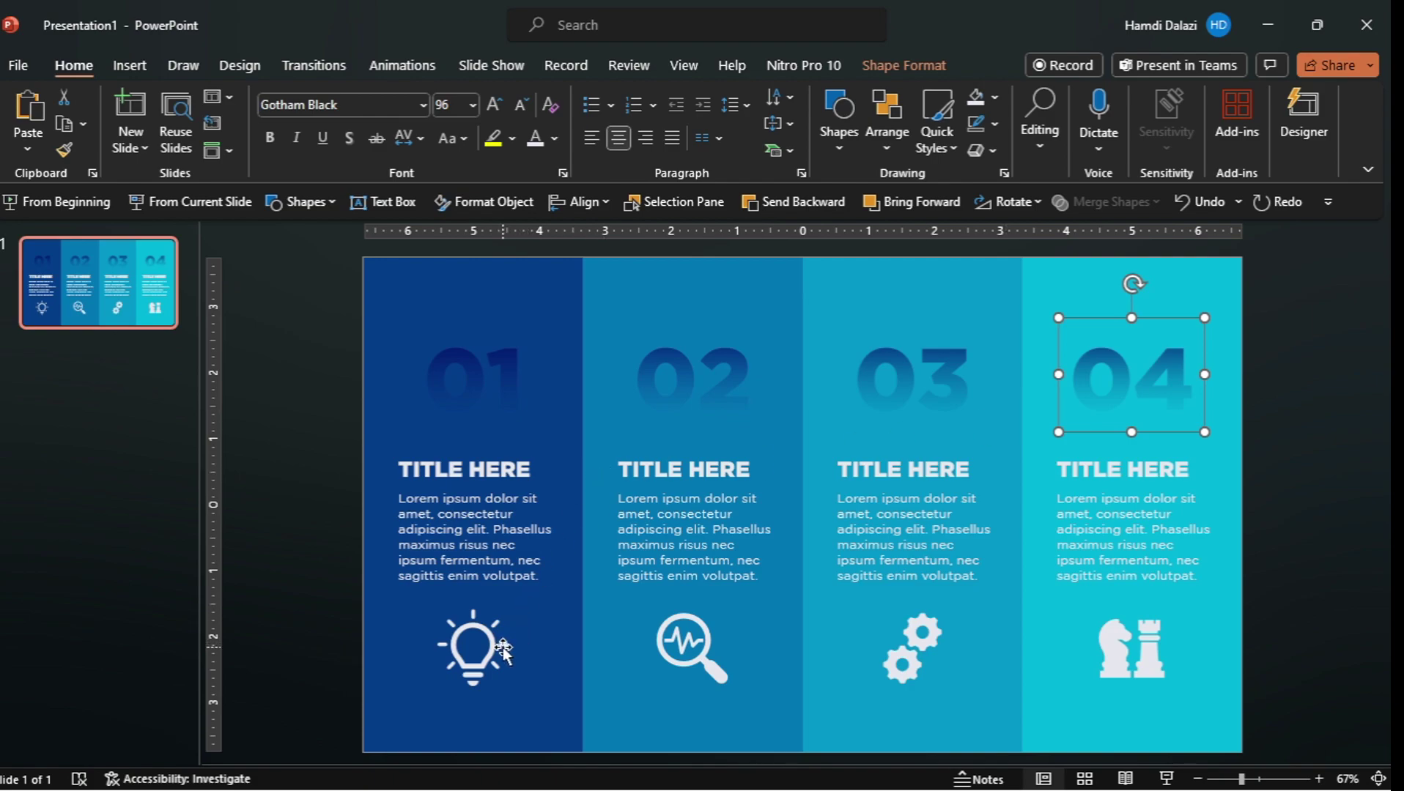
Convert the four column icons to shapes and ungroup them into separate pieces.
click(488, 661)
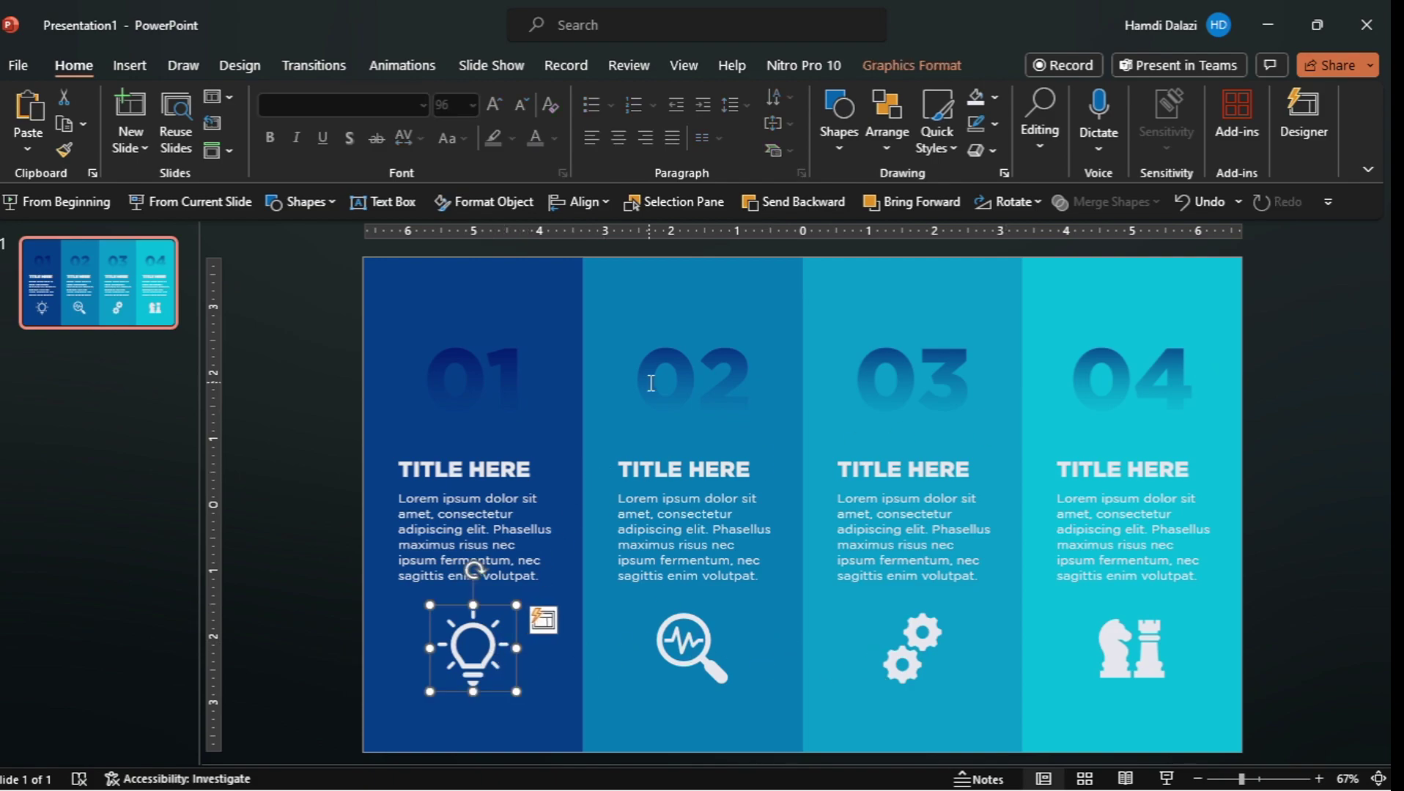
drag(1270, 603, 350, 729)
click(516, 201)
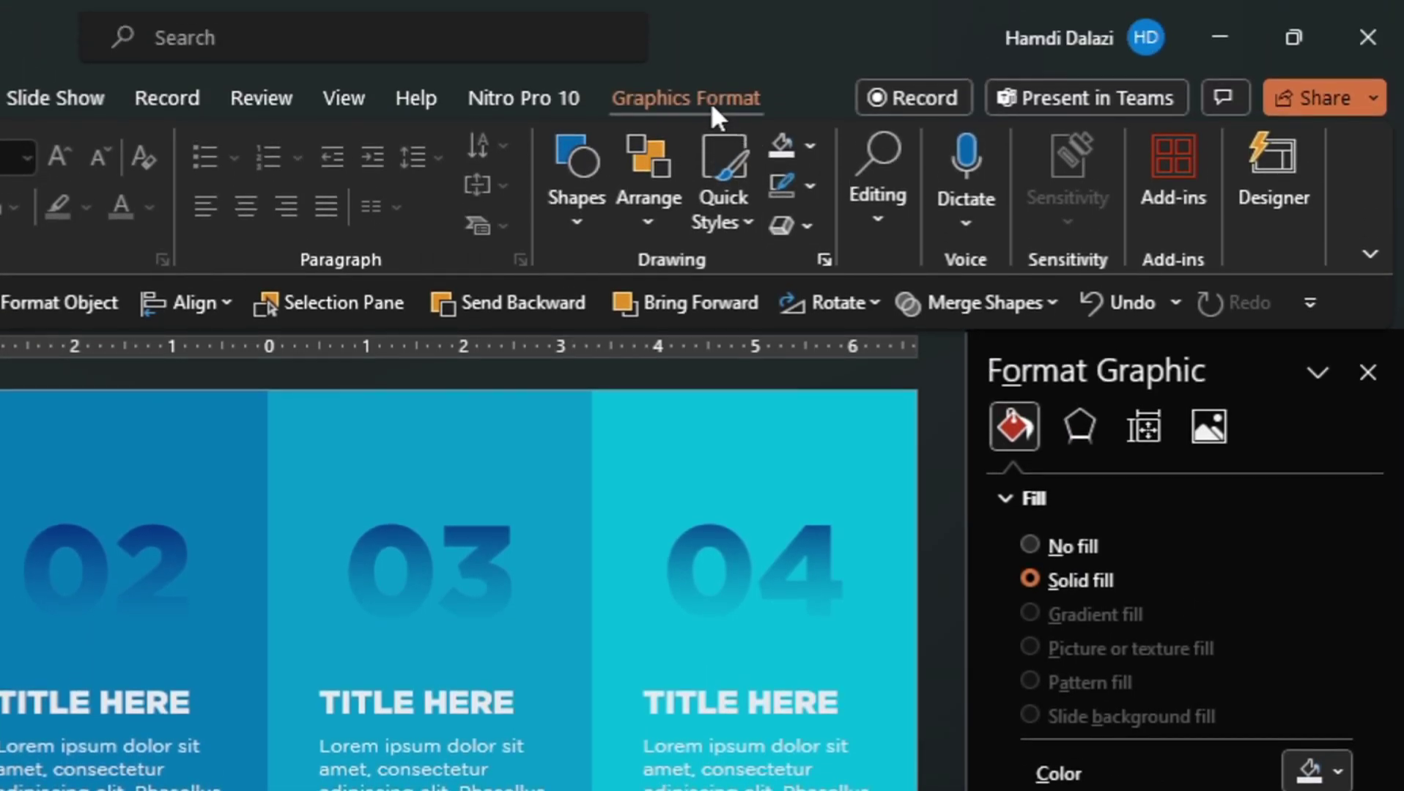
click(711, 102)
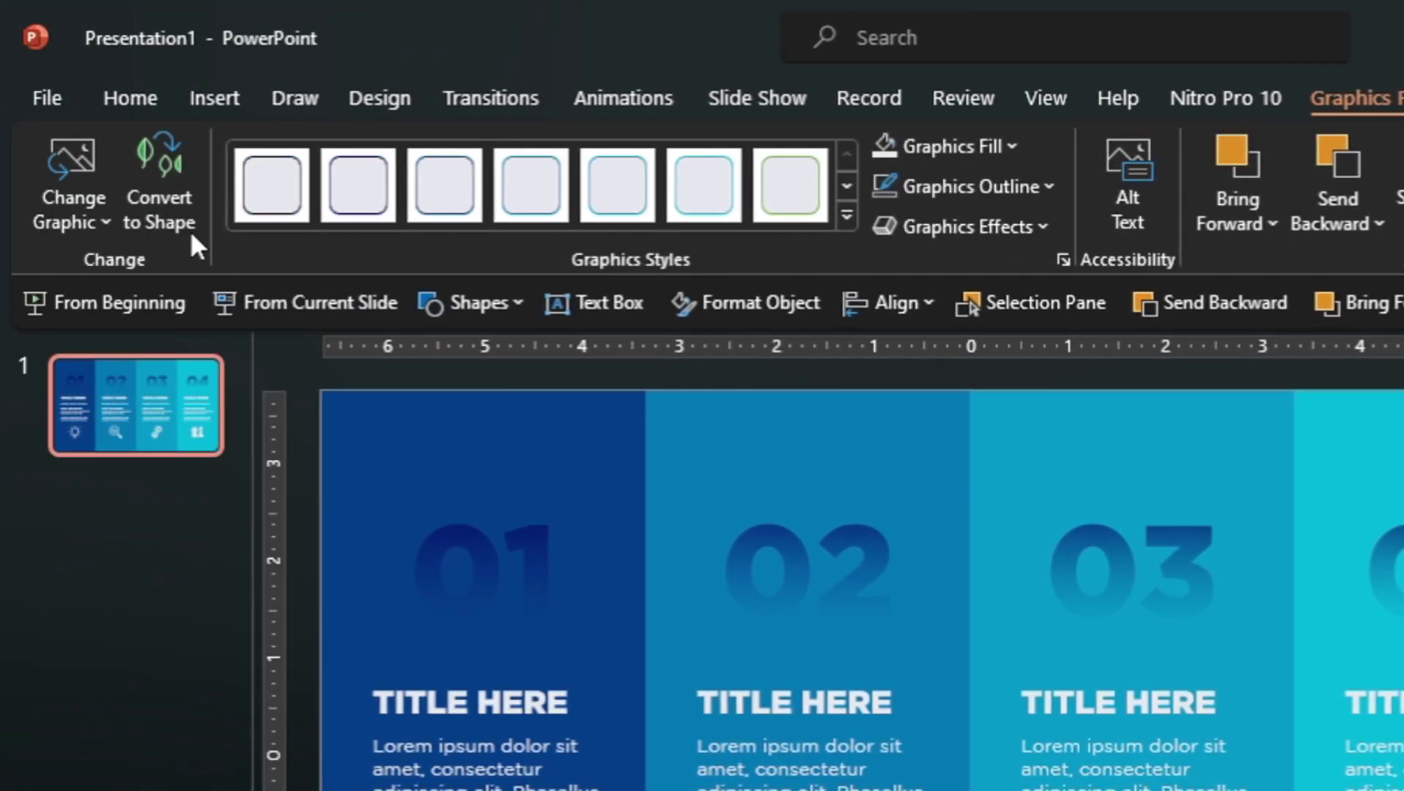
click(191, 236)
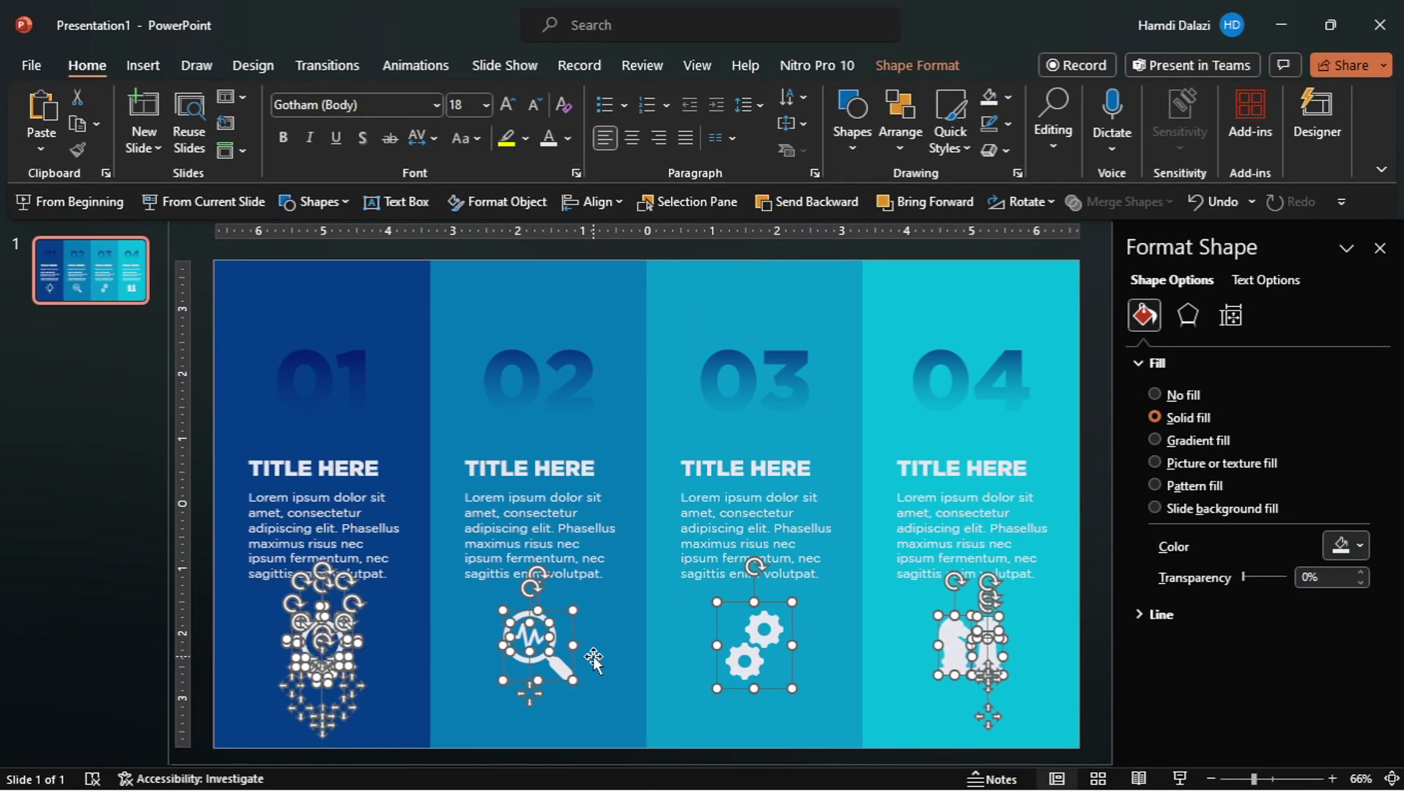
key(ctrl+shift+g)
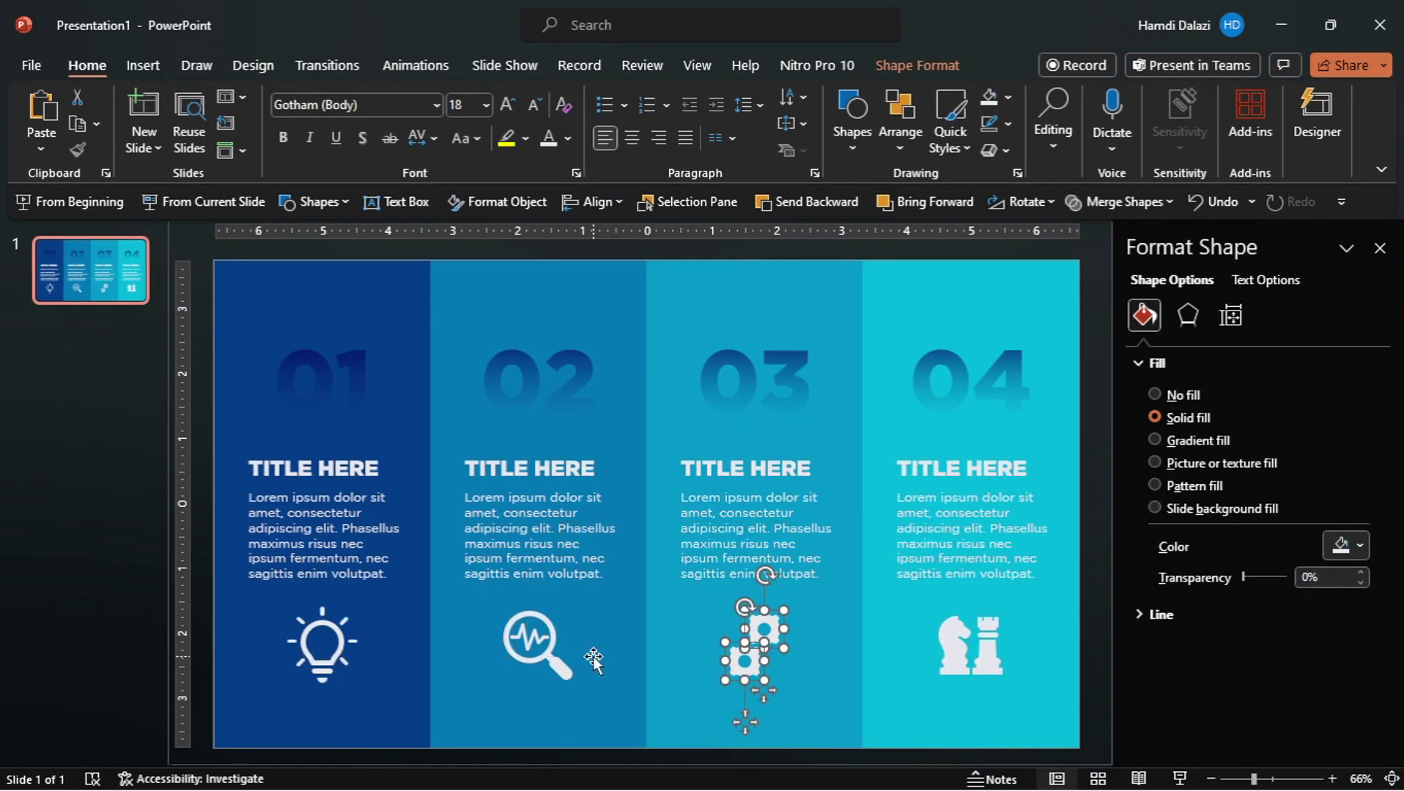
ctrl+scroll(681, 696, down, 2)
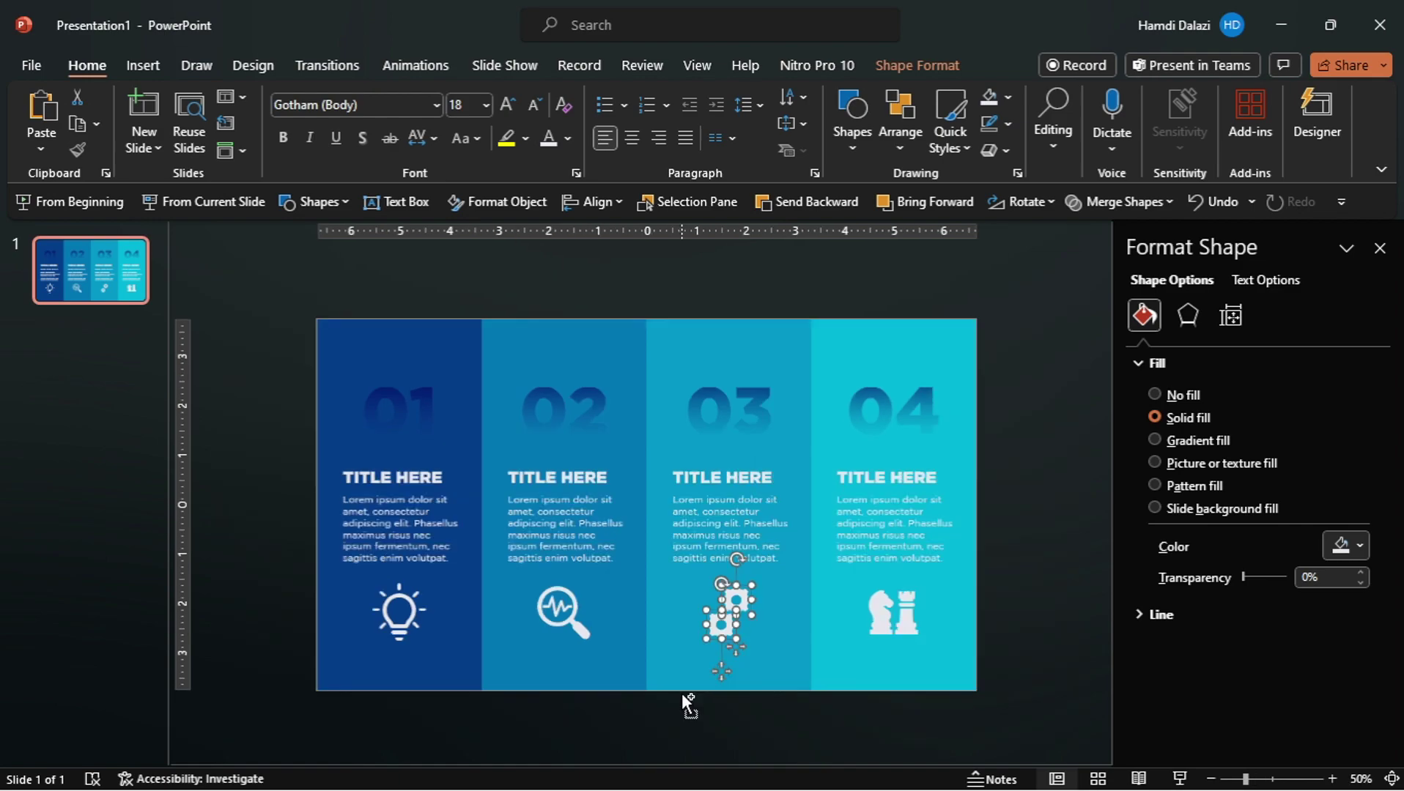
Union the lightbulb pieces and then the magnifier pieces into single shapes.
click(293, 568)
drag(283, 557, 466, 672)
click(1116, 202)
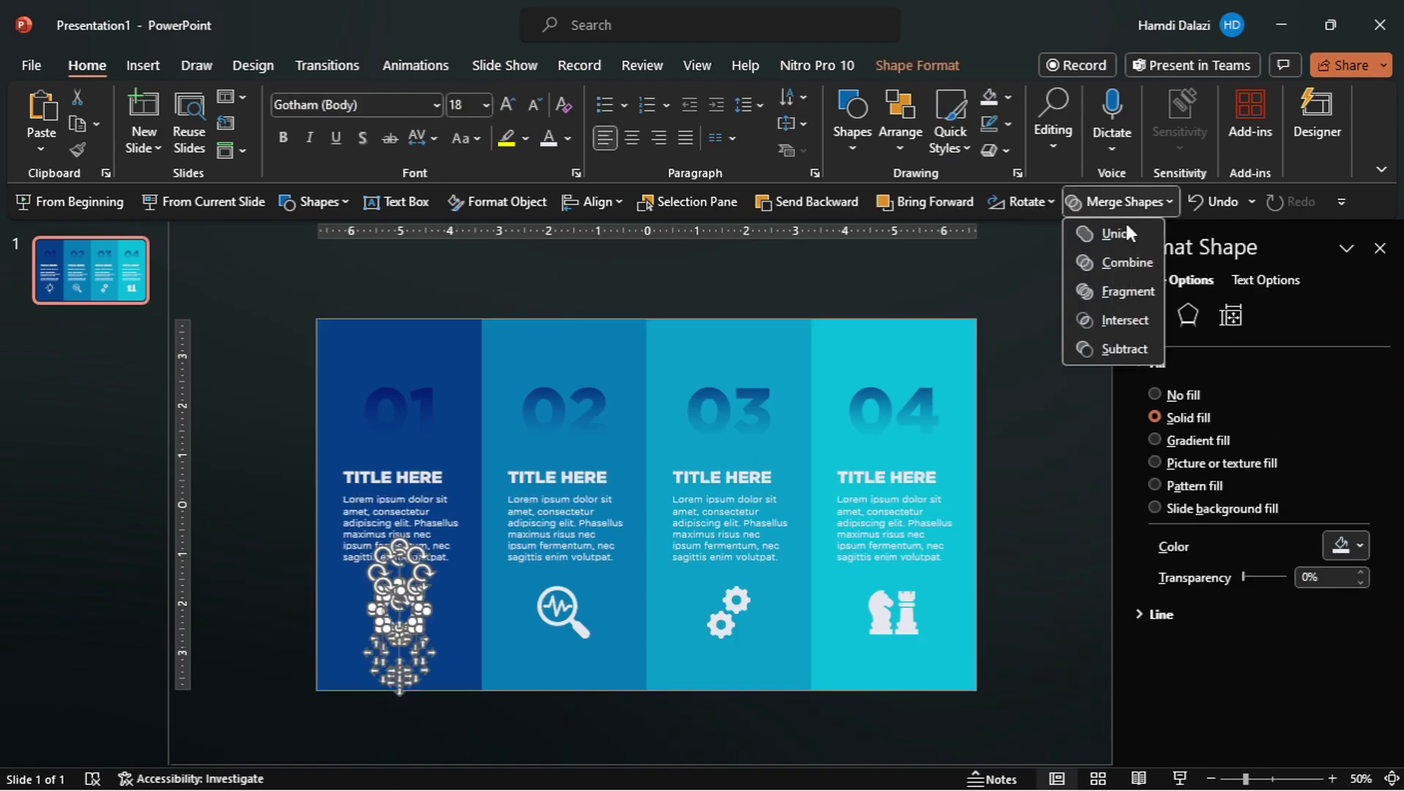
click(1121, 232)
click(623, 730)
drag(512, 565, 623, 688)
click(1120, 201)
click(1119, 234)
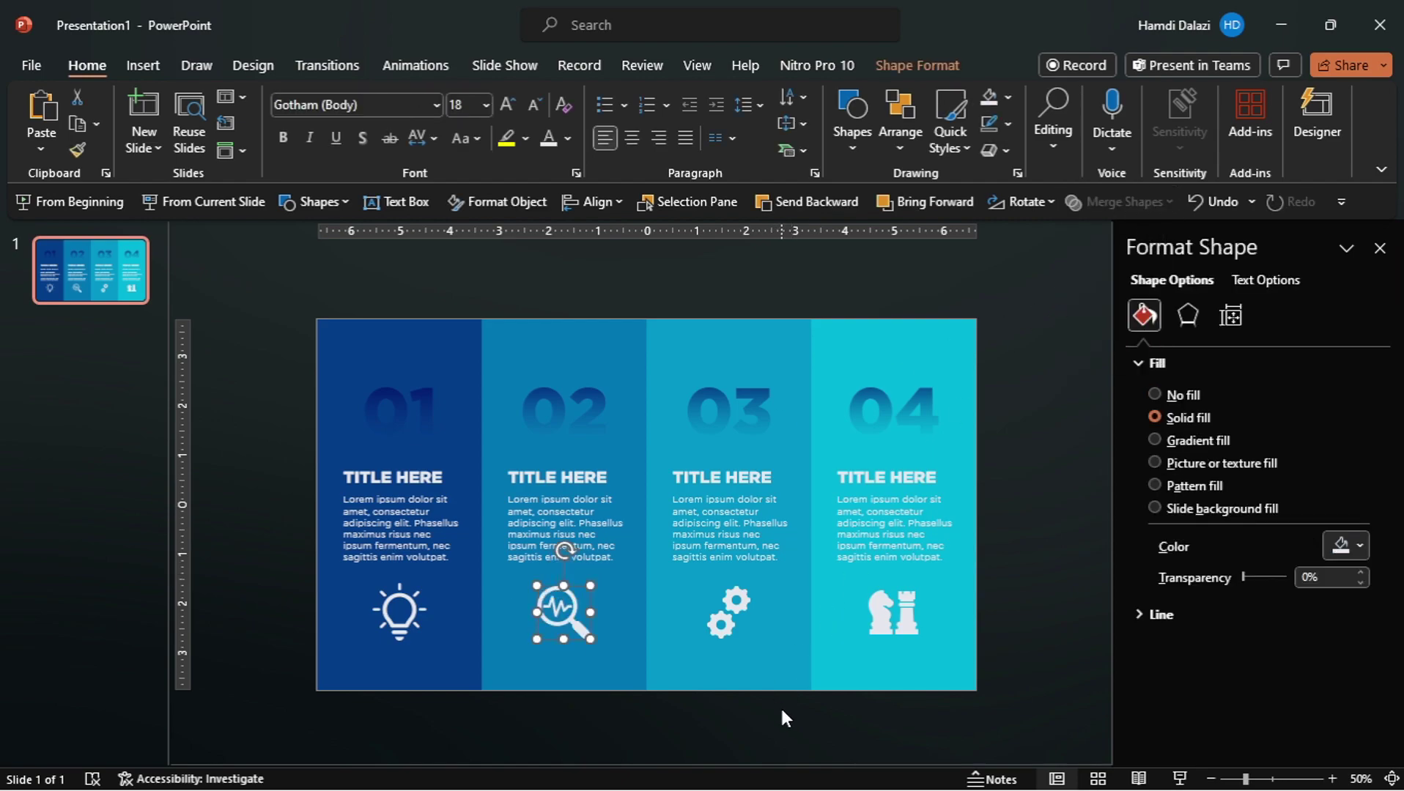
Union the gear pieces and the chess-piece shapes into single shapes.
click(781, 714)
drag(685, 561, 775, 707)
click(1128, 204)
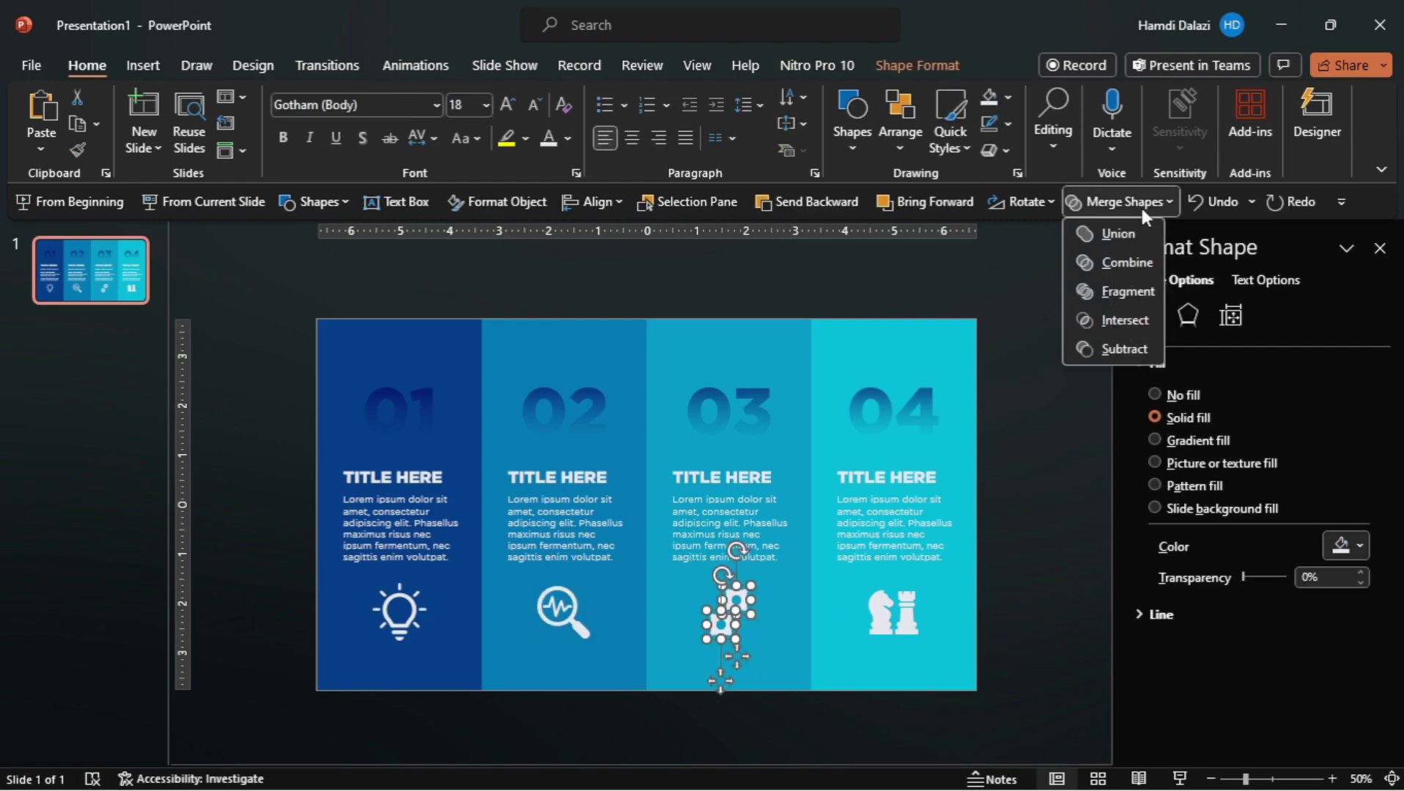
click(1118, 233)
drag(958, 717, 839, 570)
click(1121, 201)
click(1120, 233)
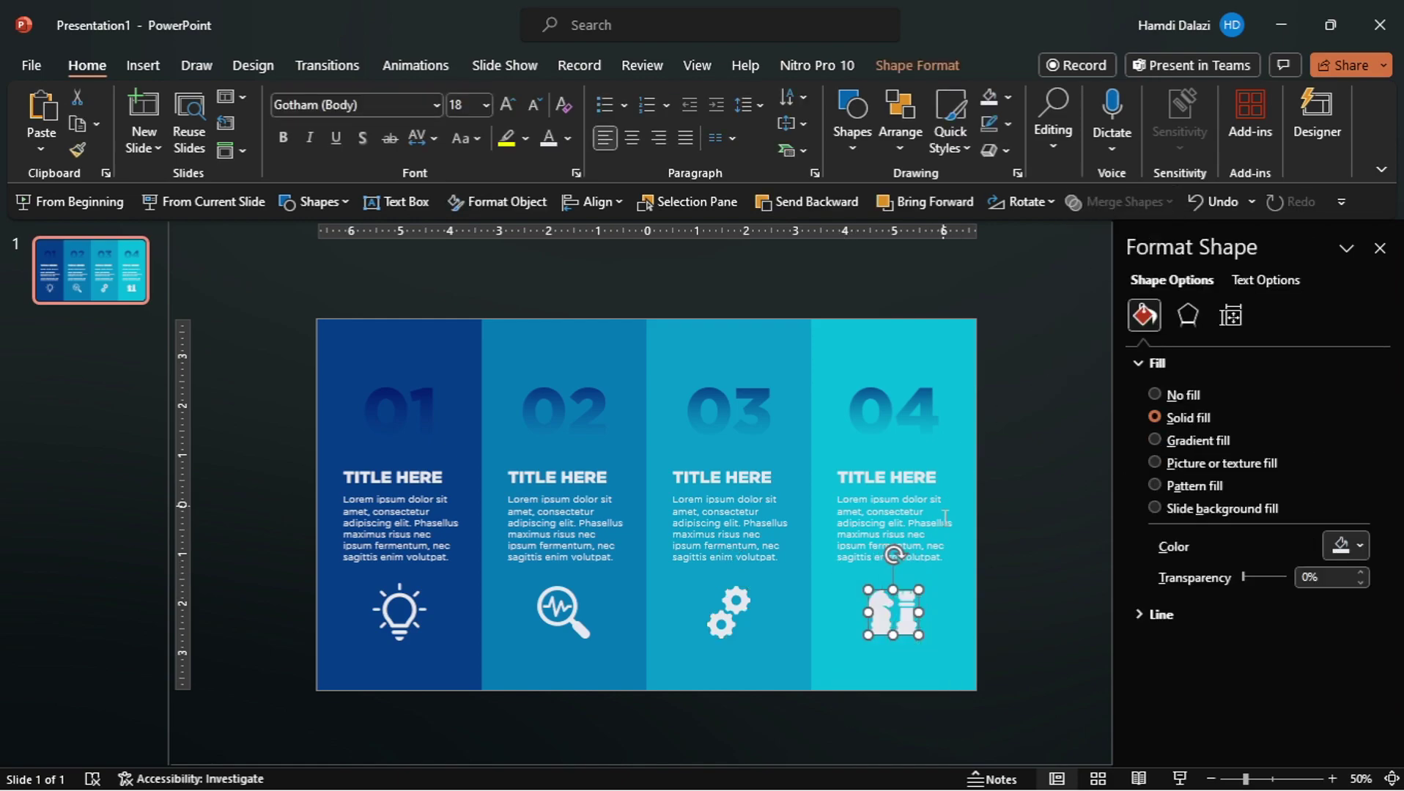
Give all four icons a gradient fill, comparing with the 01 number's gradient text fill.
drag(1024, 570, 334, 674)
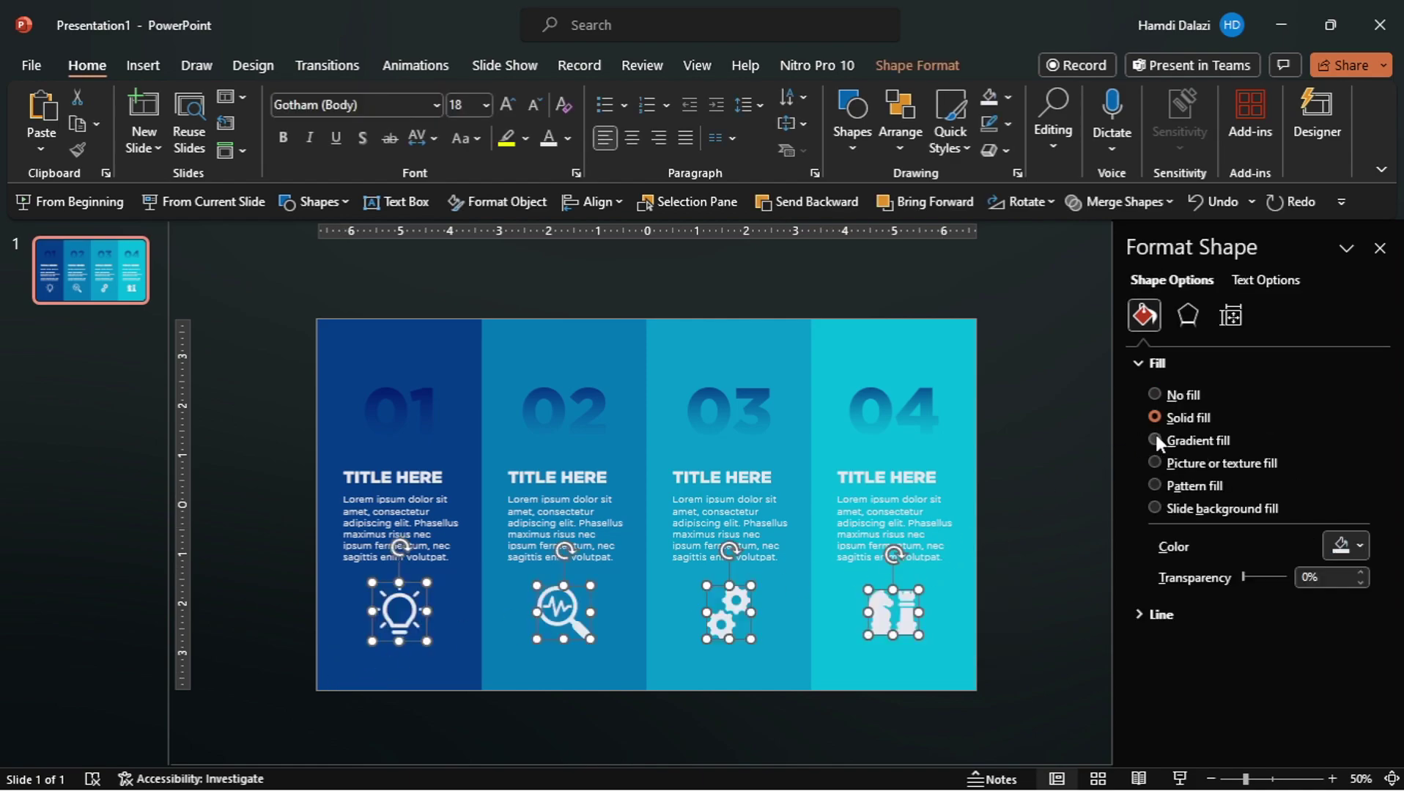
click(1155, 438)
scroll(907, 612, up, 3)
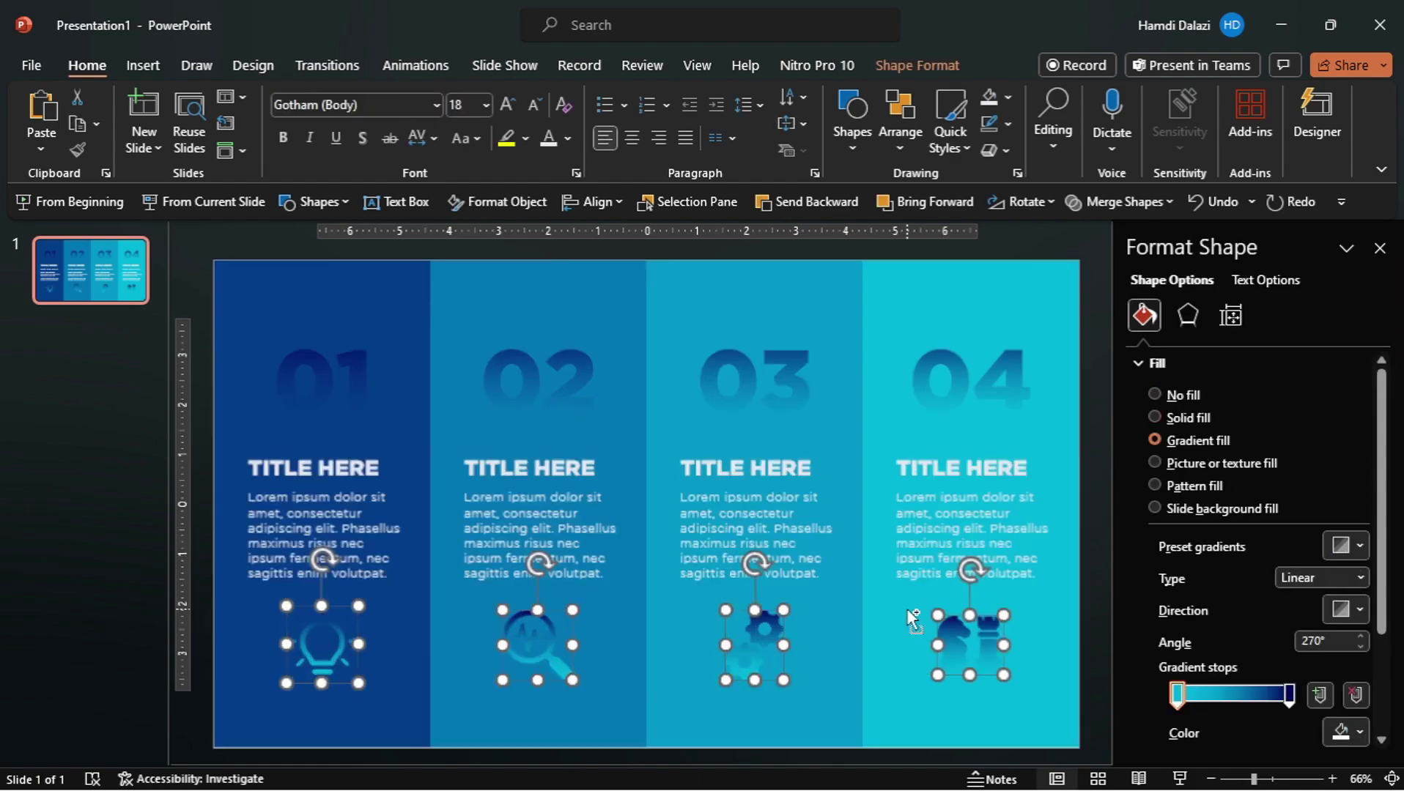
scroll(907, 612, down, 2)
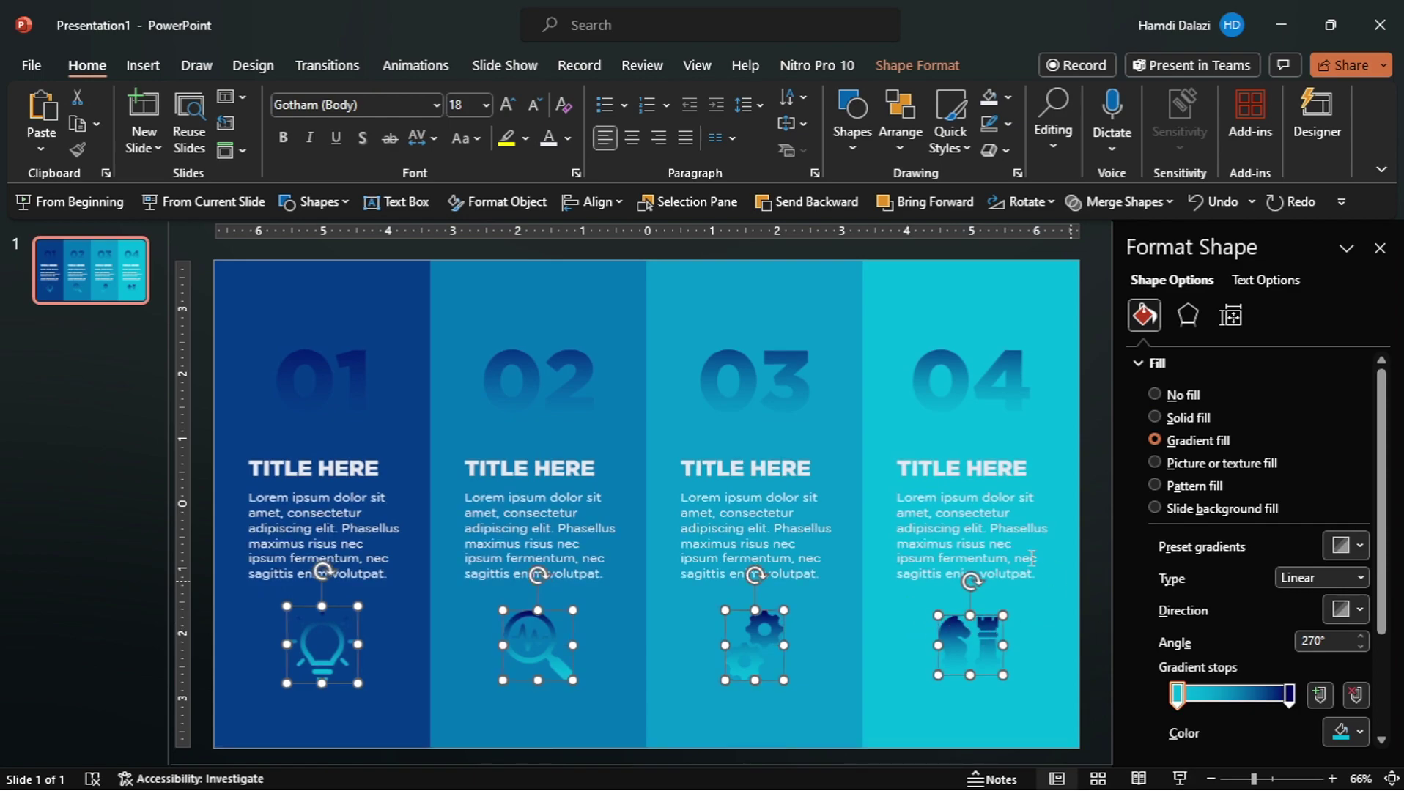
click(814, 592)
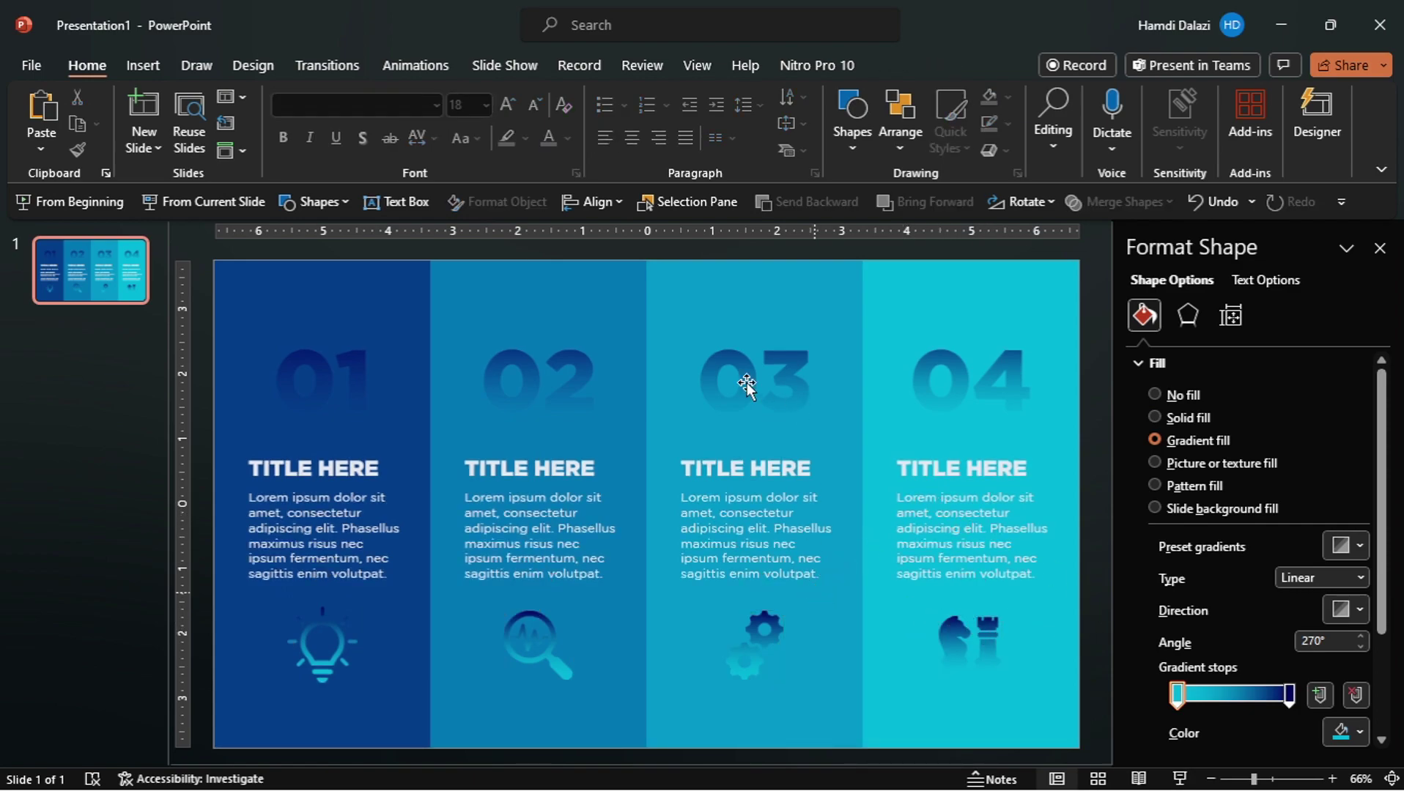
click(331, 380)
click(1249, 279)
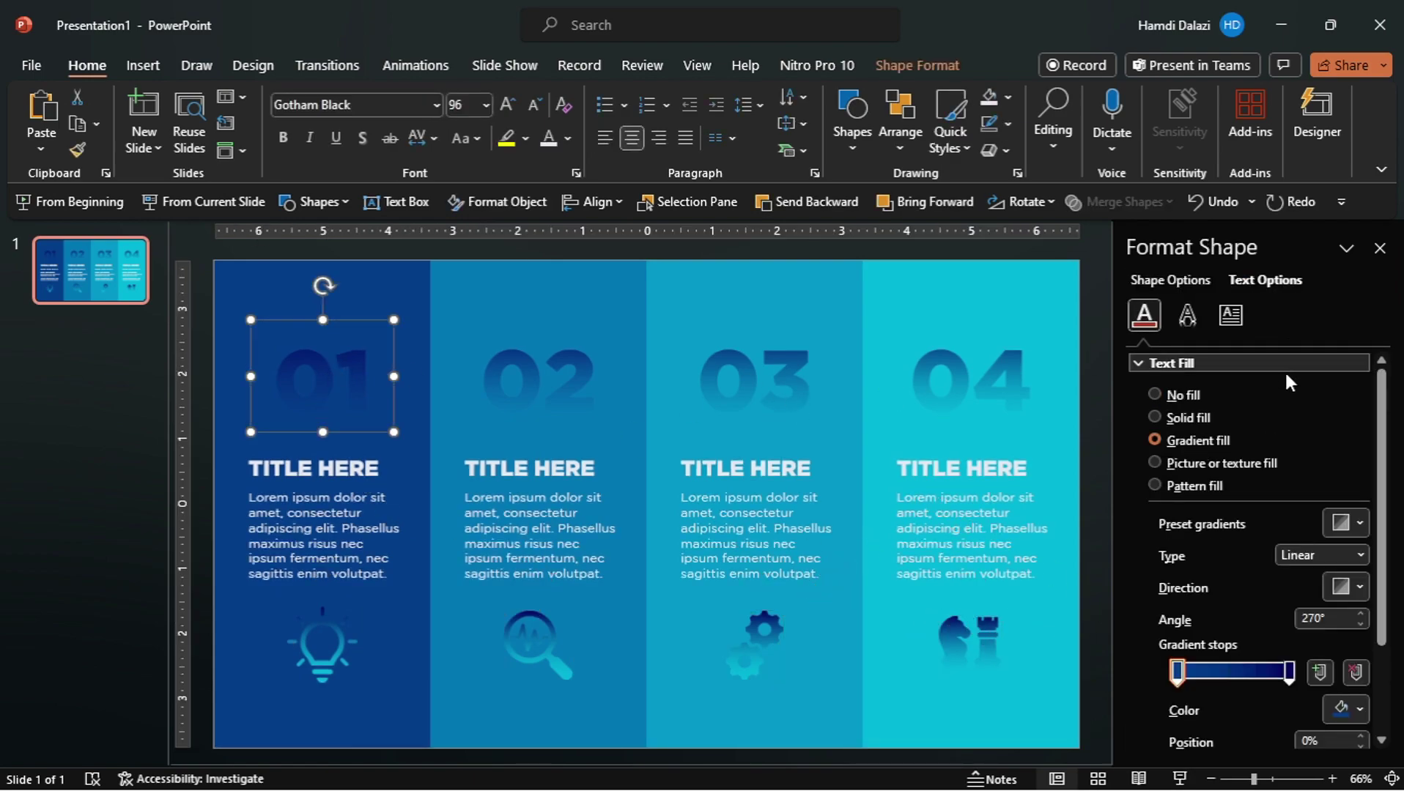
Set darker blue gradient colours on the lightbulb, magnifier and gear icons.
click(324, 674)
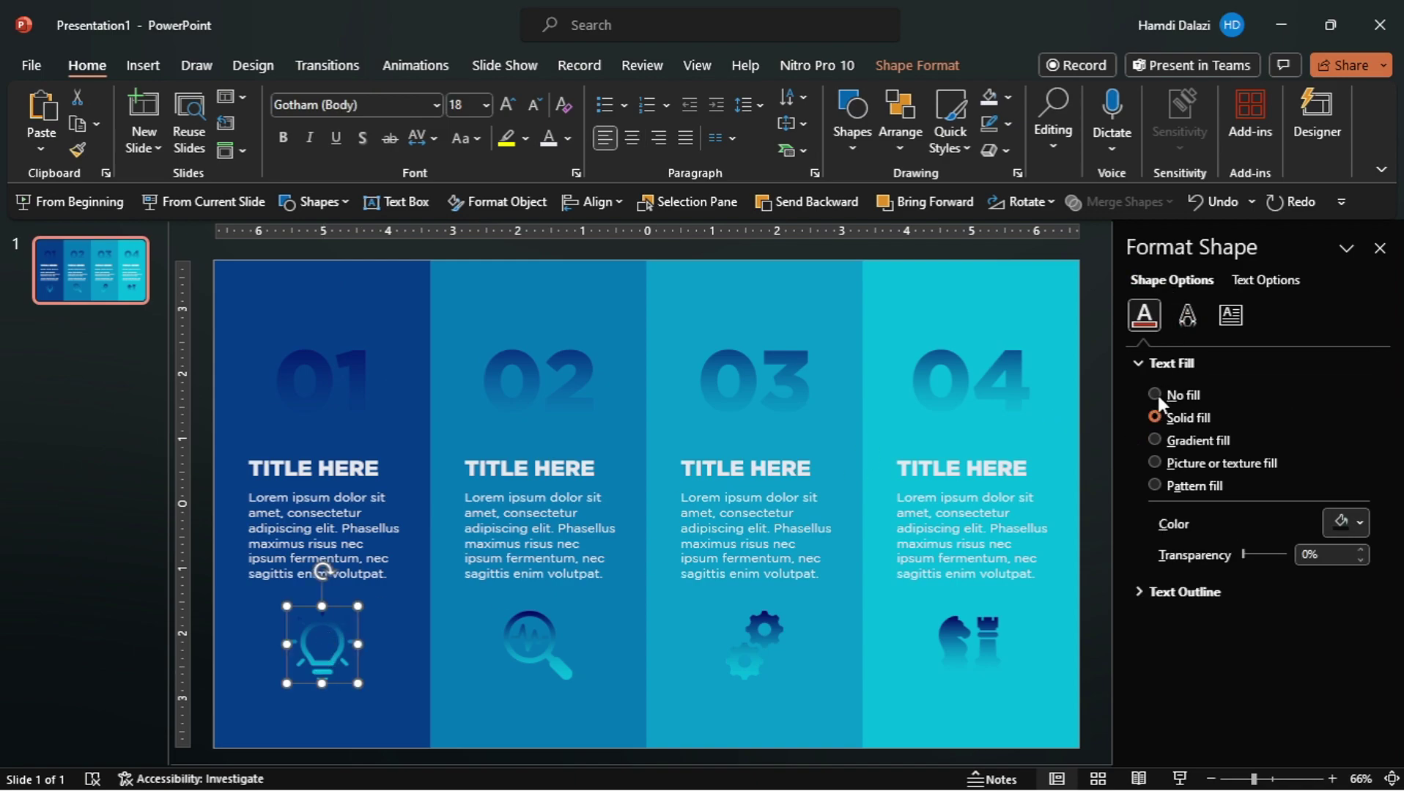
click(1348, 733)
click(1317, 518)
click(536, 655)
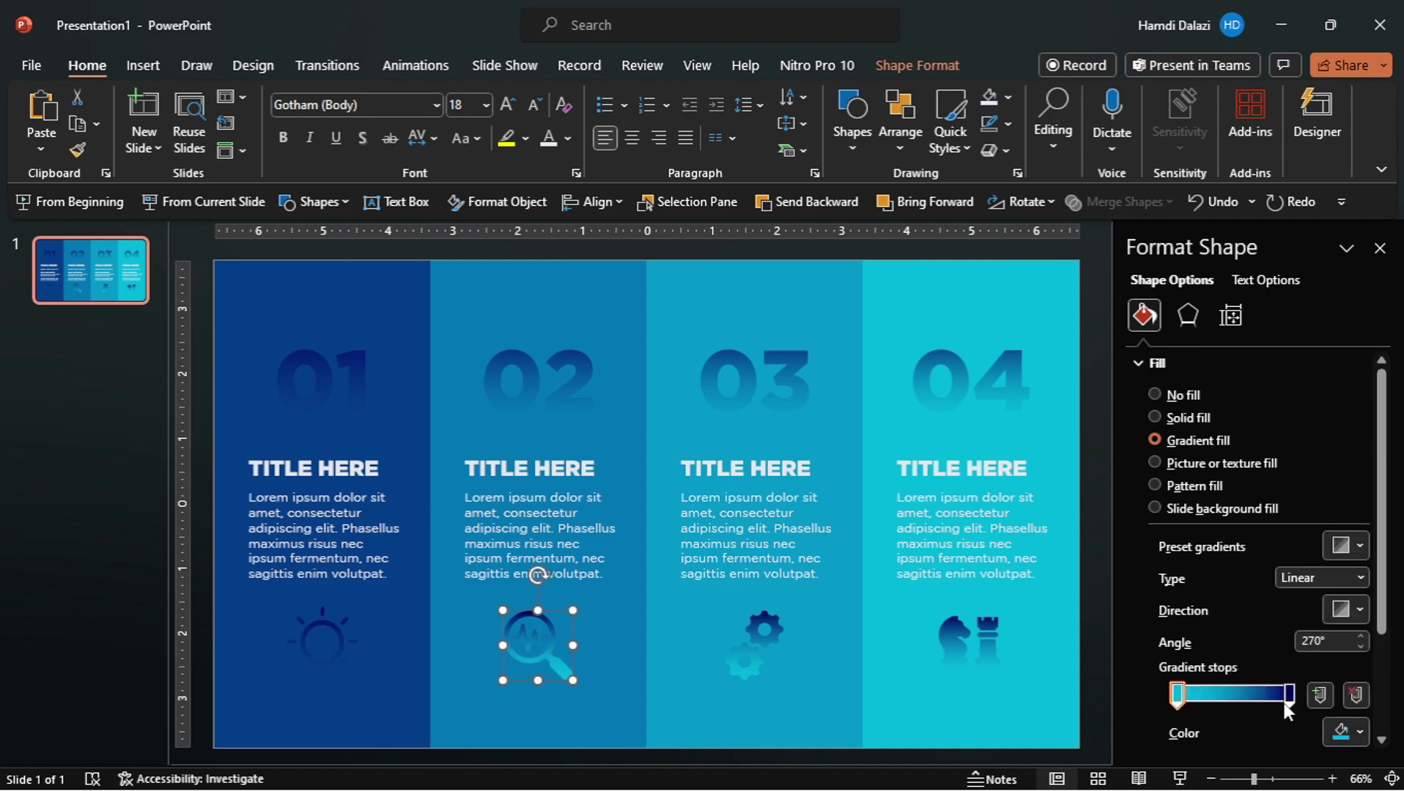
click(1346, 731)
click(1330, 513)
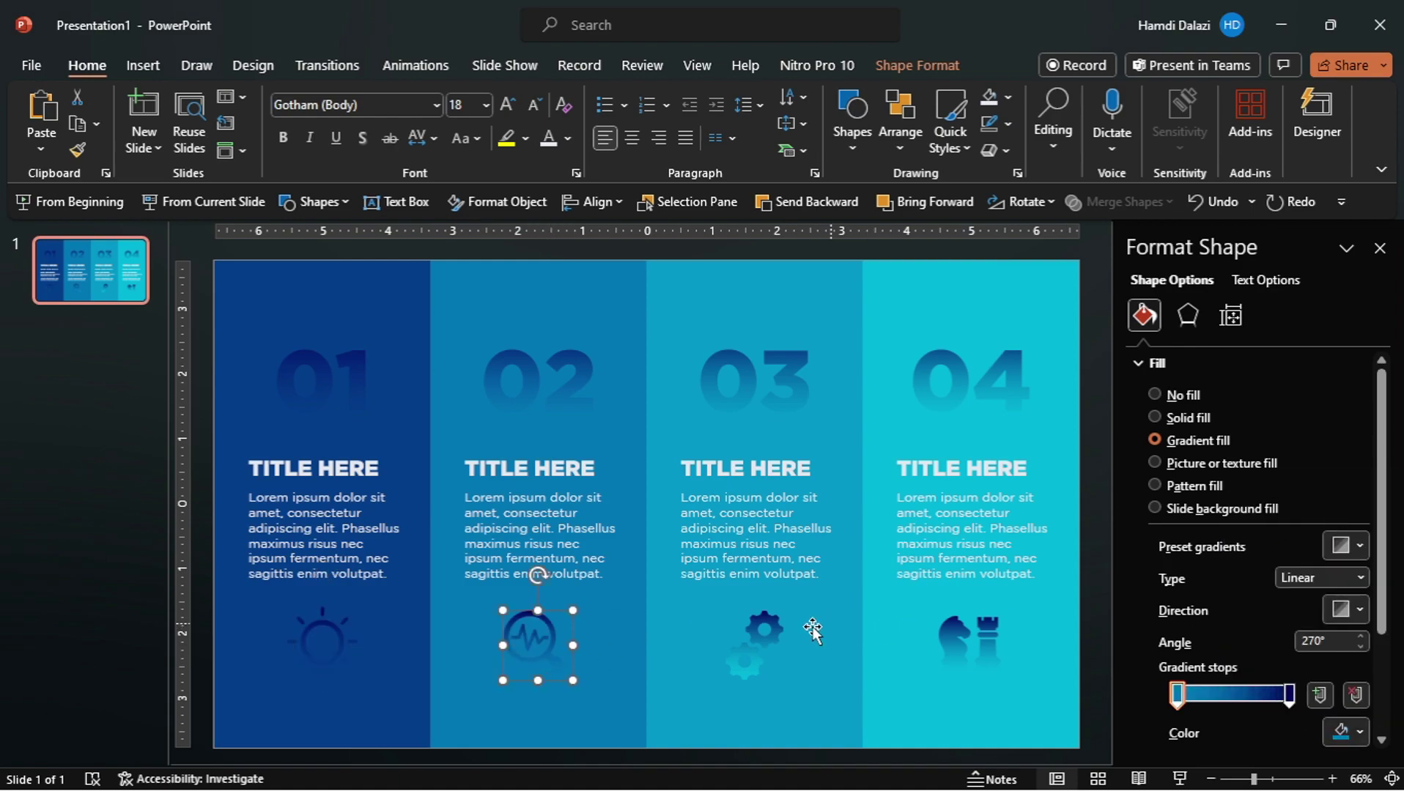
click(751, 667)
click(1347, 731)
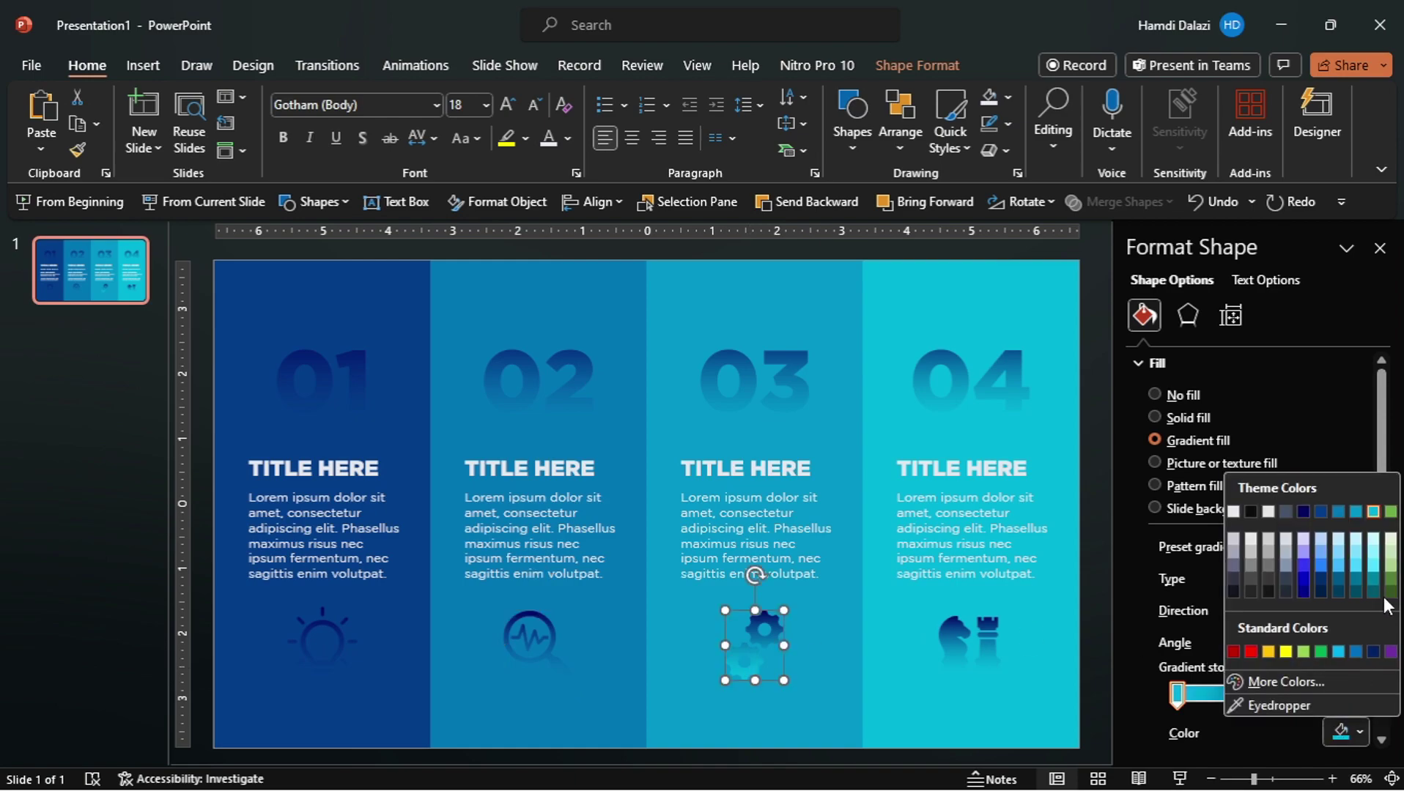
click(1353, 512)
Group the shapes of columns 01, 02, 03 and 04 into four separate groups.
click(824, 607)
ctrl+scroll(918, 515, down, 2)
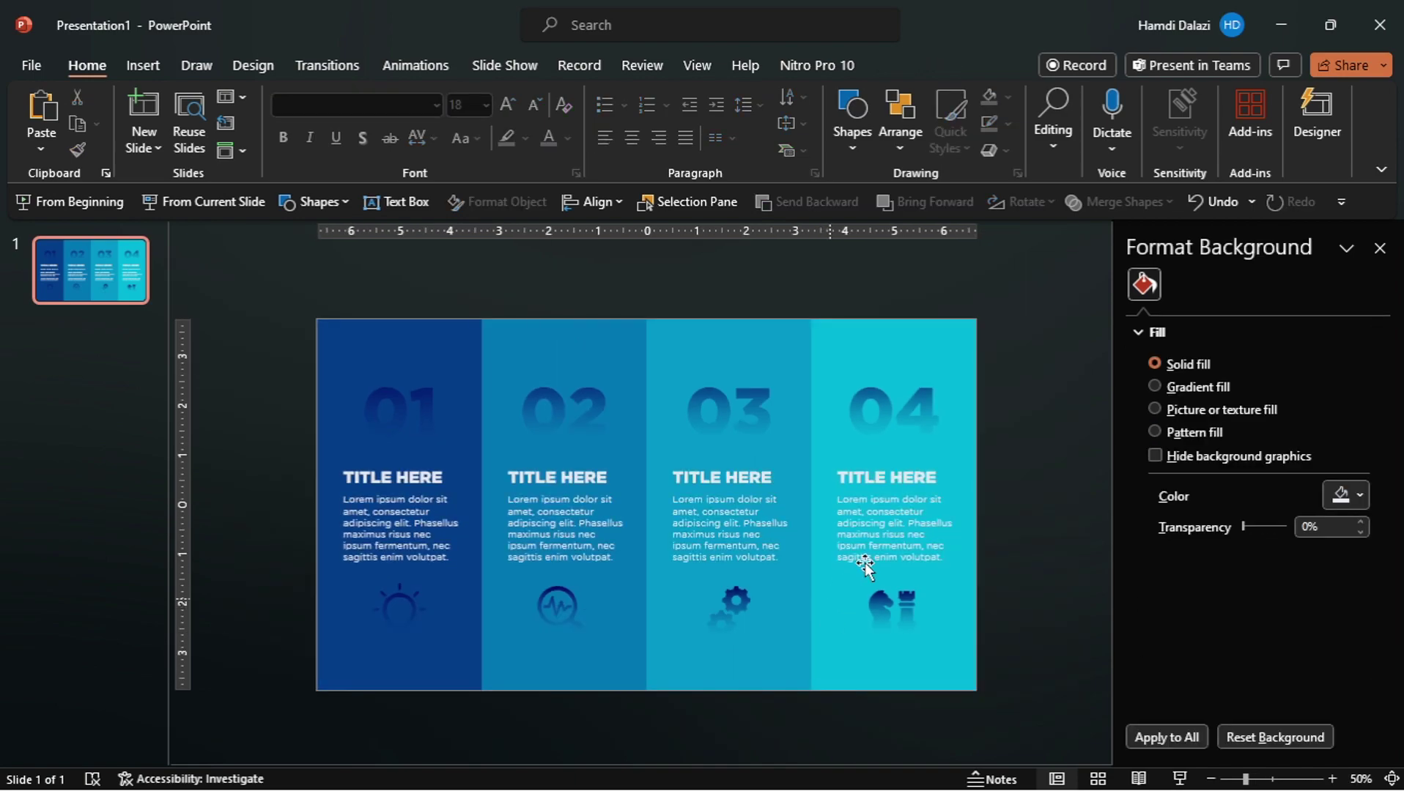
click(1379, 249)
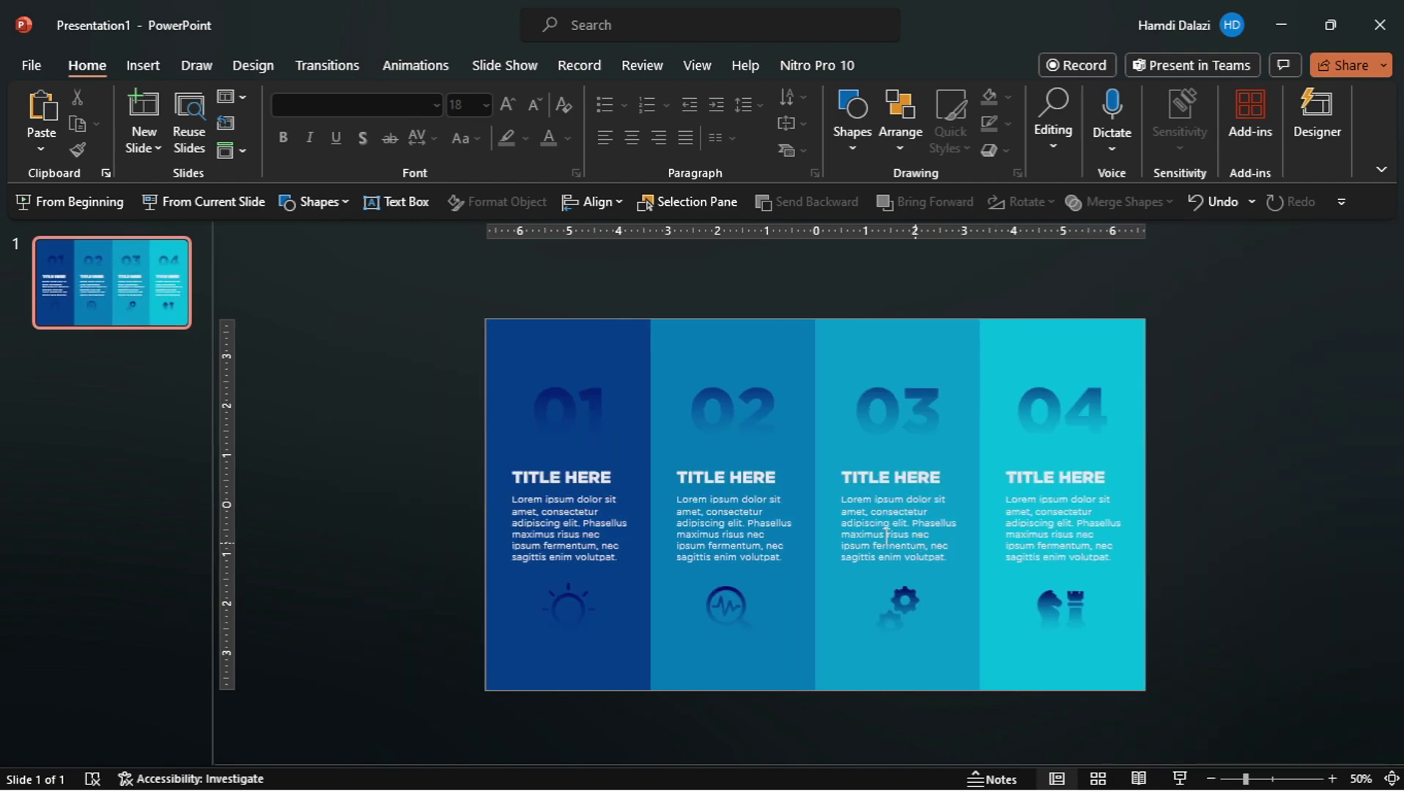
ctrl+scroll(604, 391, up, 2)
ctrl+scroll(682, 549, down, 2)
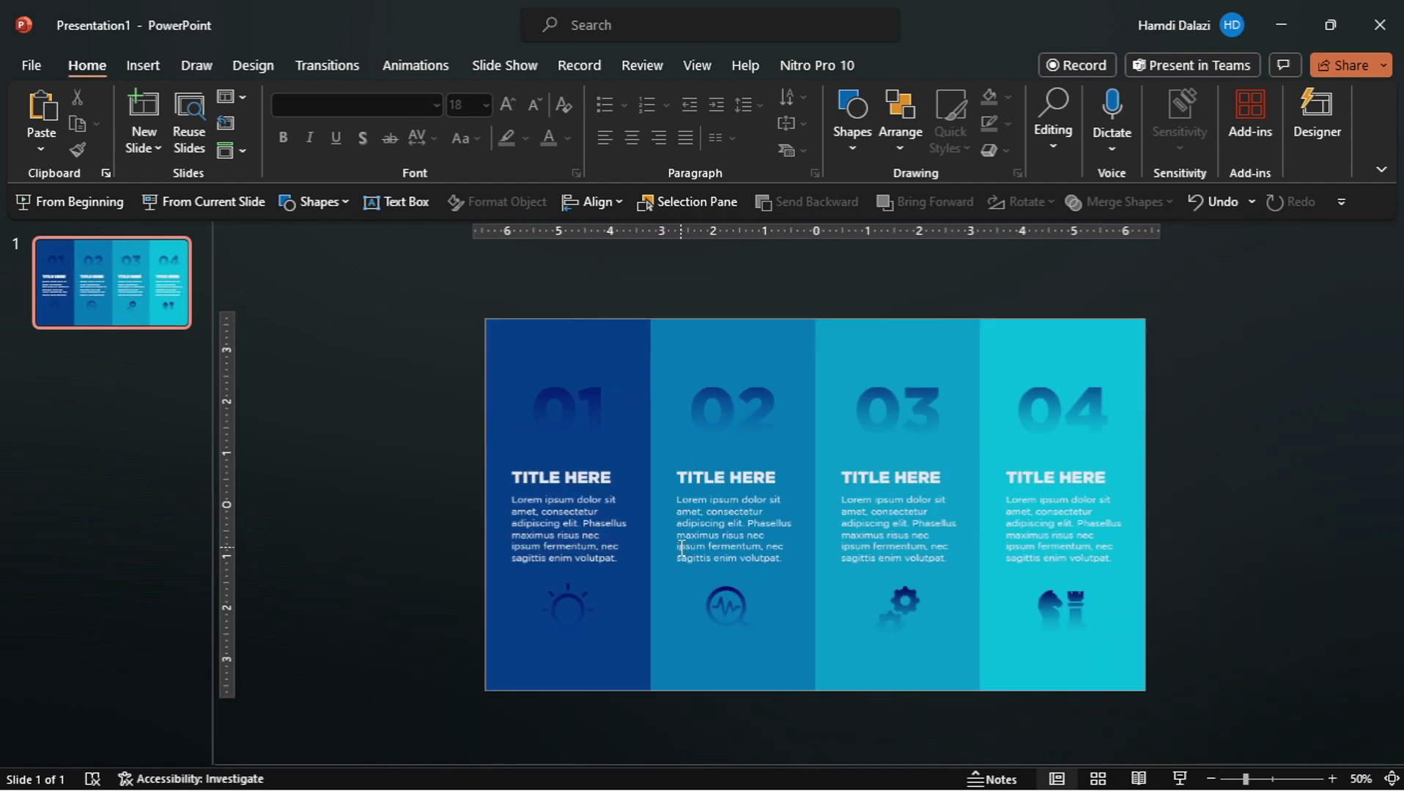
drag(448, 279, 695, 746)
key(ctrl+g)
drag(645, 297, 858, 736)
key(ctrl+g)
drag(792, 269, 1022, 740)
key(ctrl+g)
drag(946, 276, 1213, 731)
key(ctrl+g)
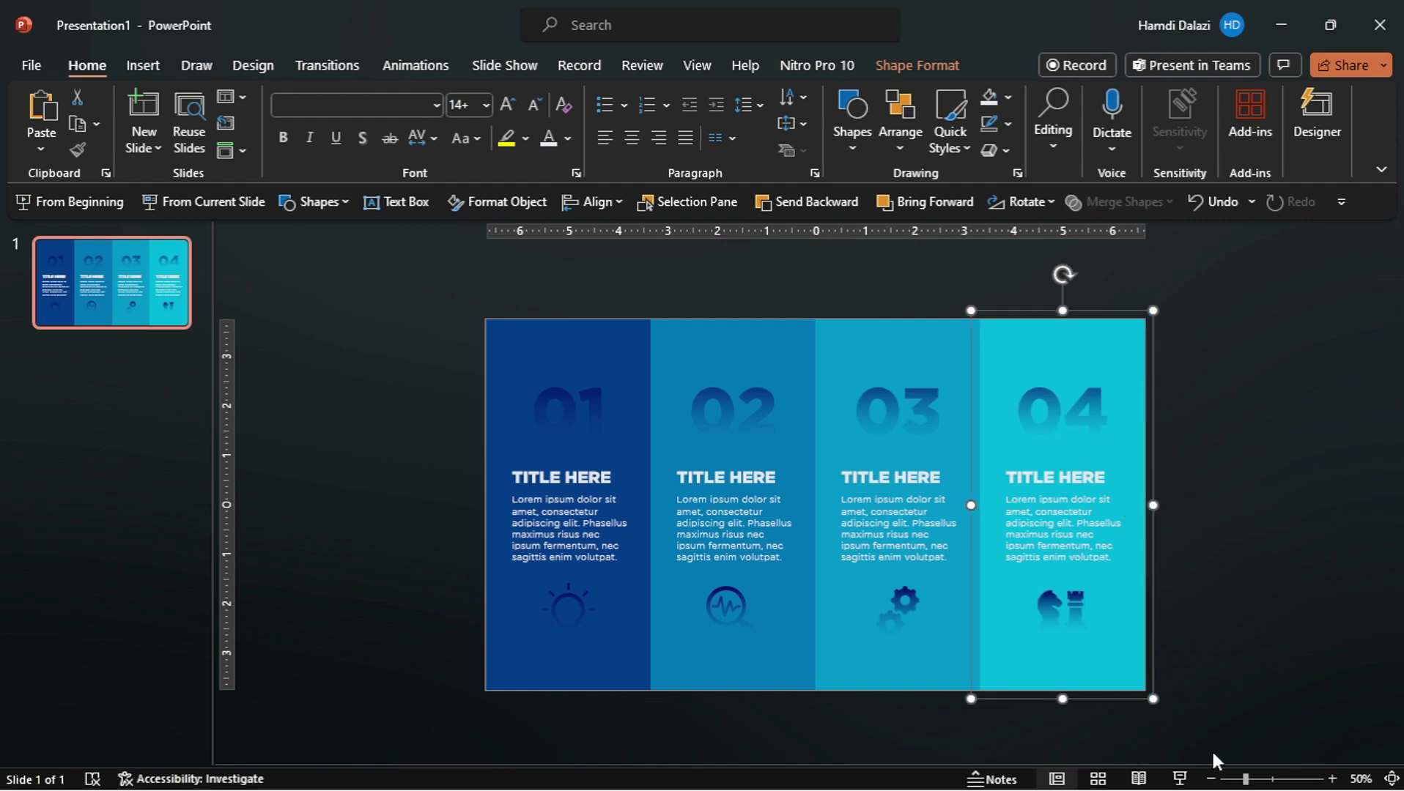
In the Selection Pane, rename Groups 56, 55, 54 and 53 to 4, 3, 2 and 1.
click(670, 191)
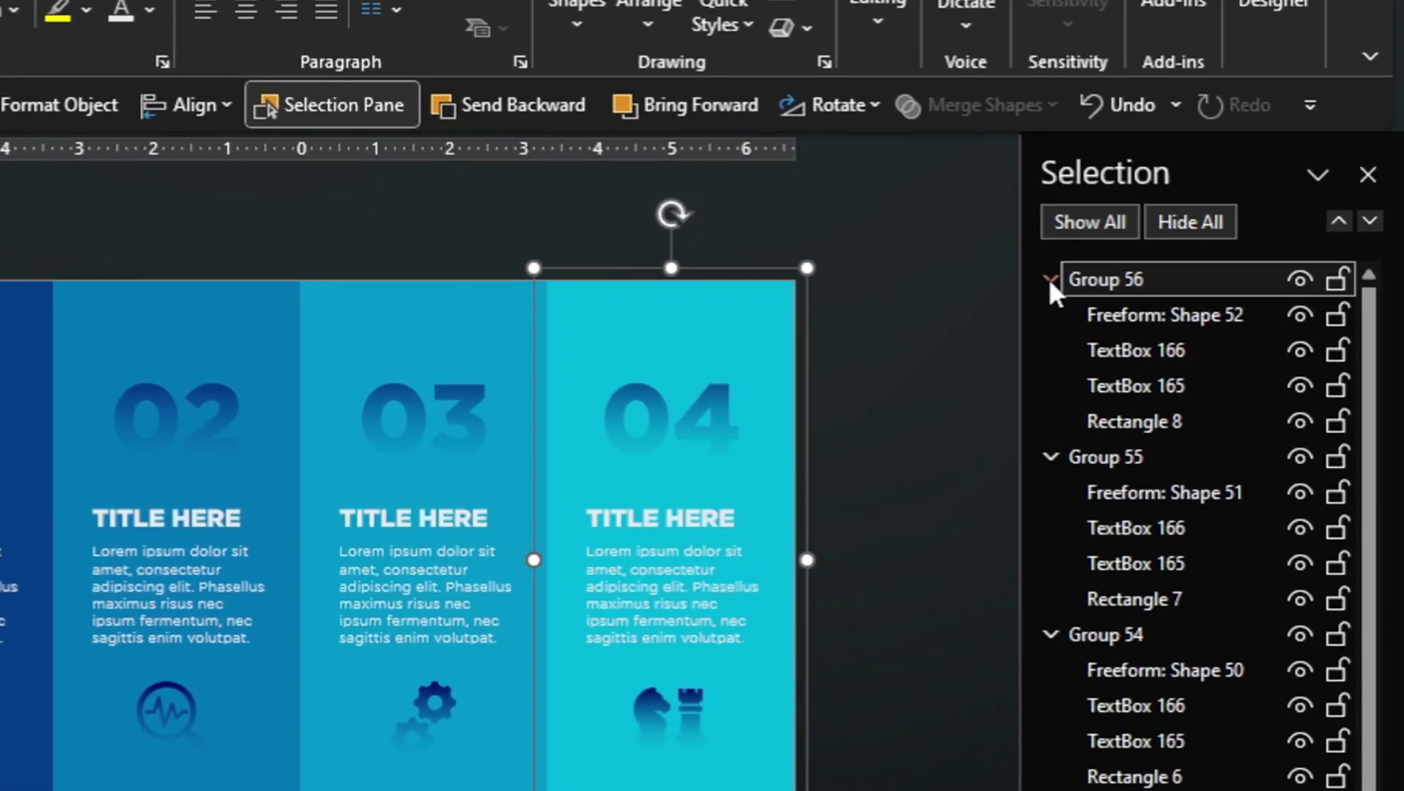
click(1166, 317)
click(1050, 315)
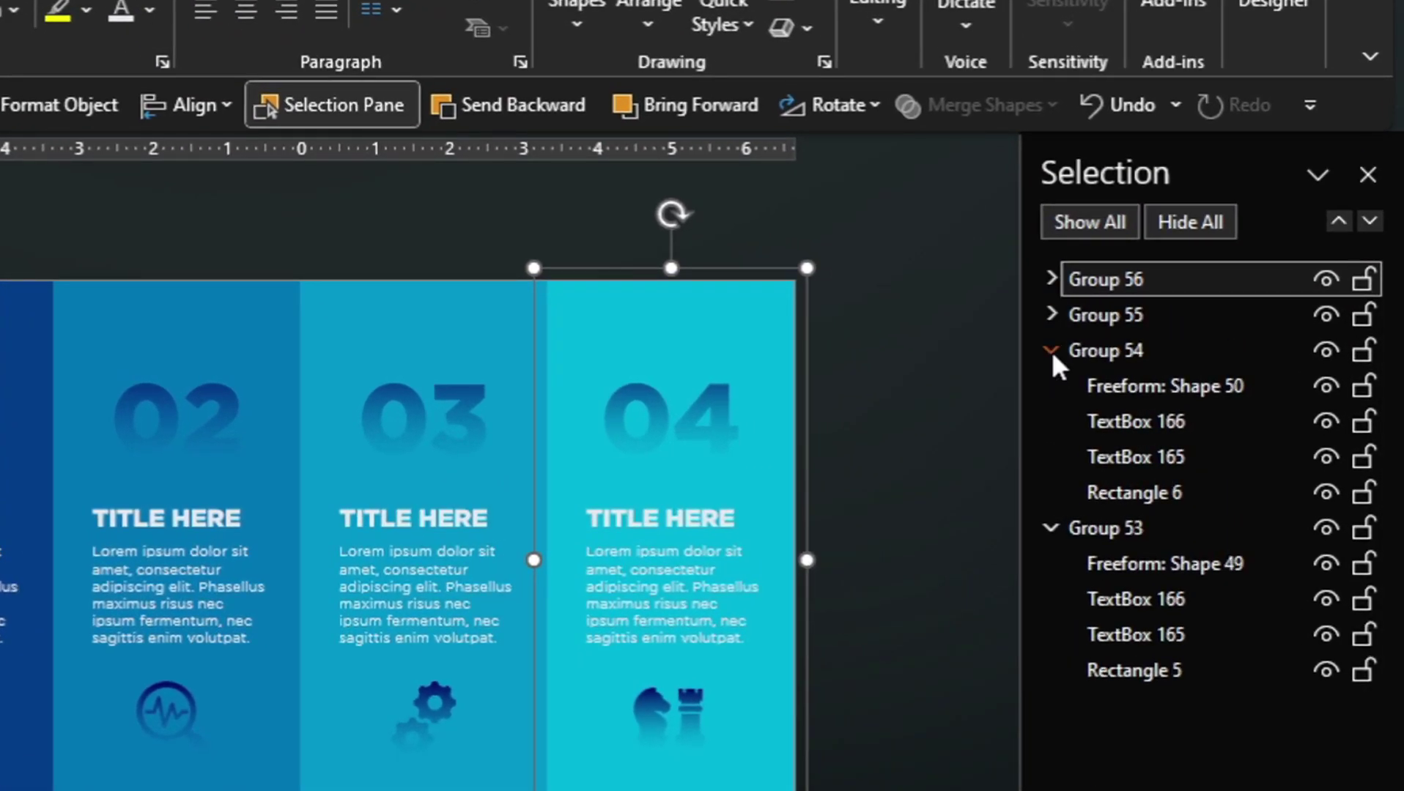
click(1052, 351)
click(1053, 386)
double_click(1148, 280)
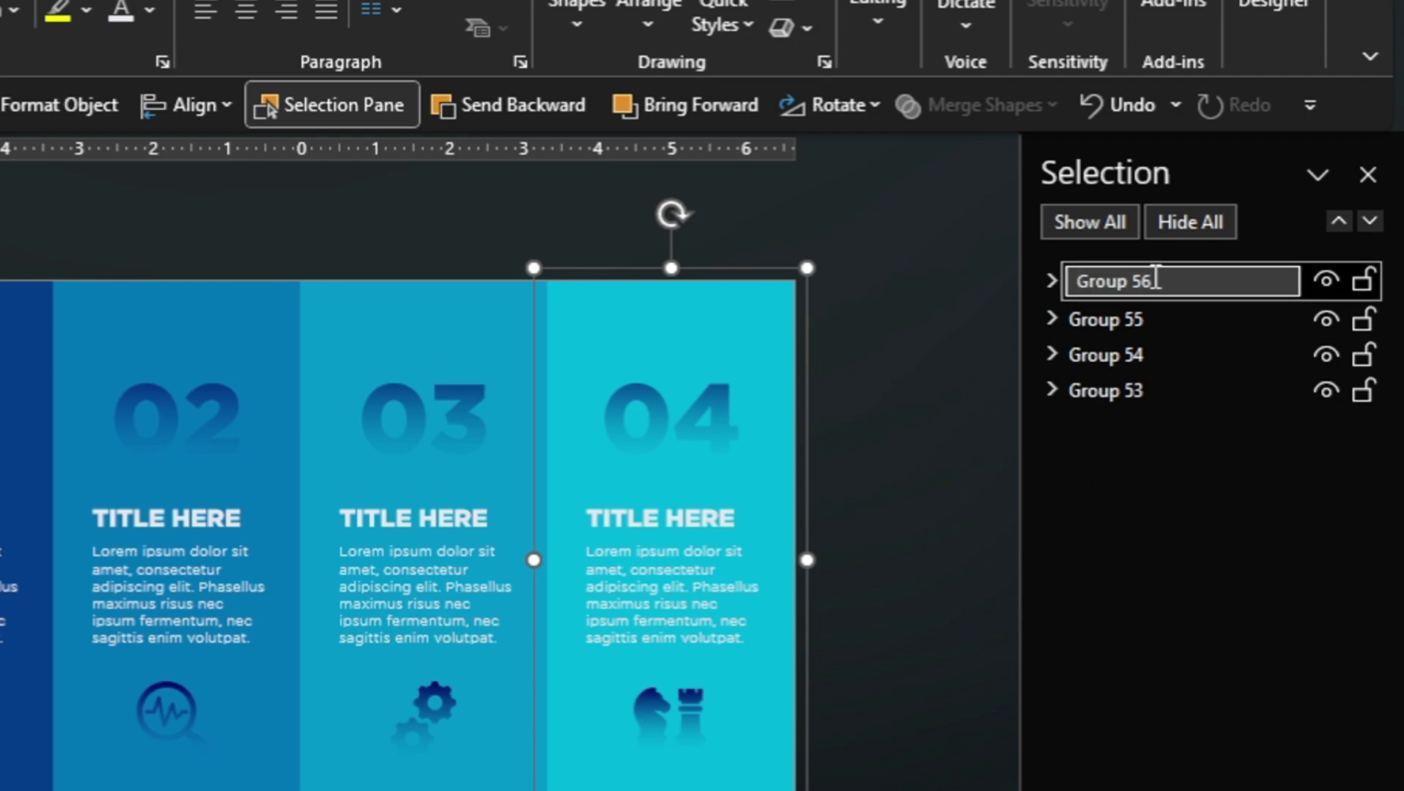
text(4)
double_click(1128, 317)
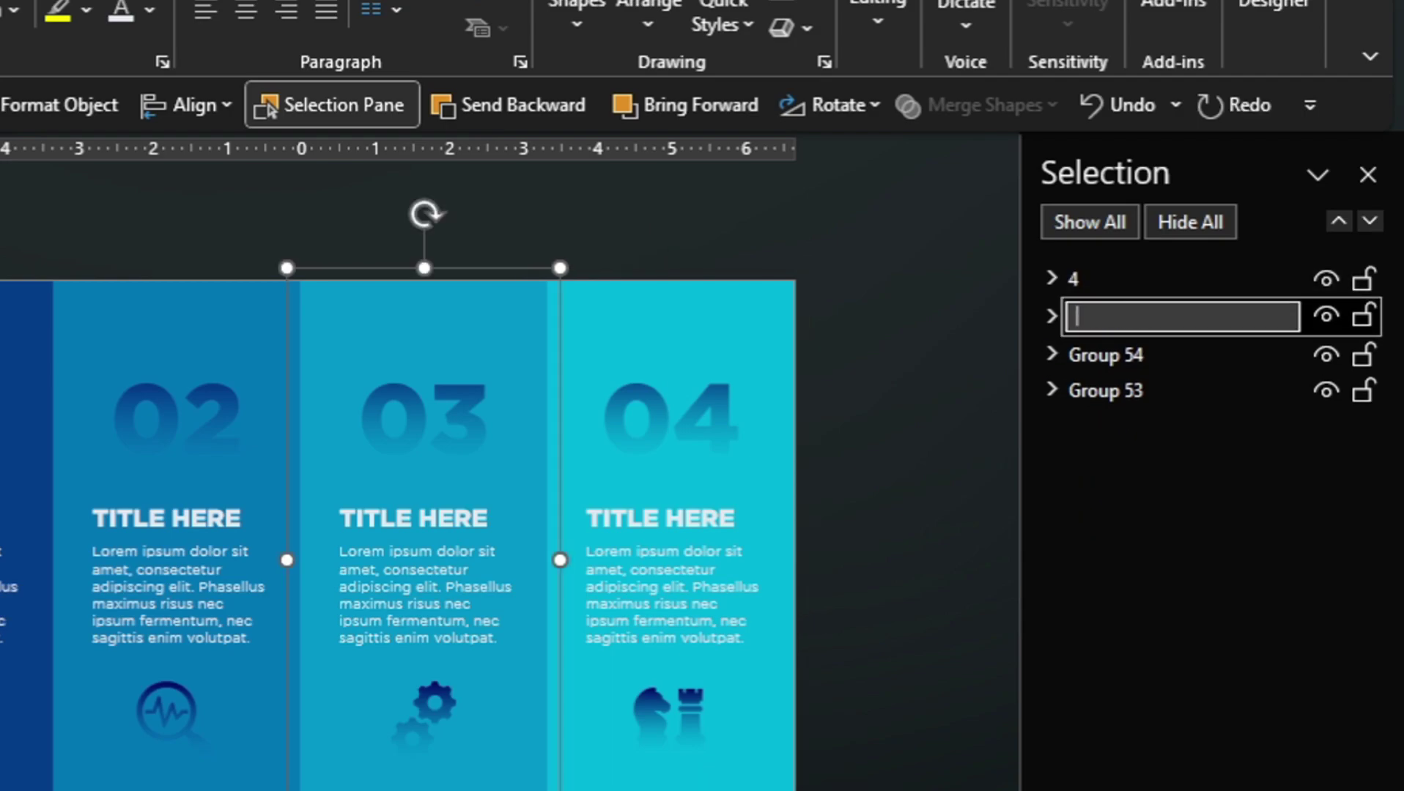
text(3)
double_click(1143, 351)
text(2)
double_click(1129, 387)
text(1)
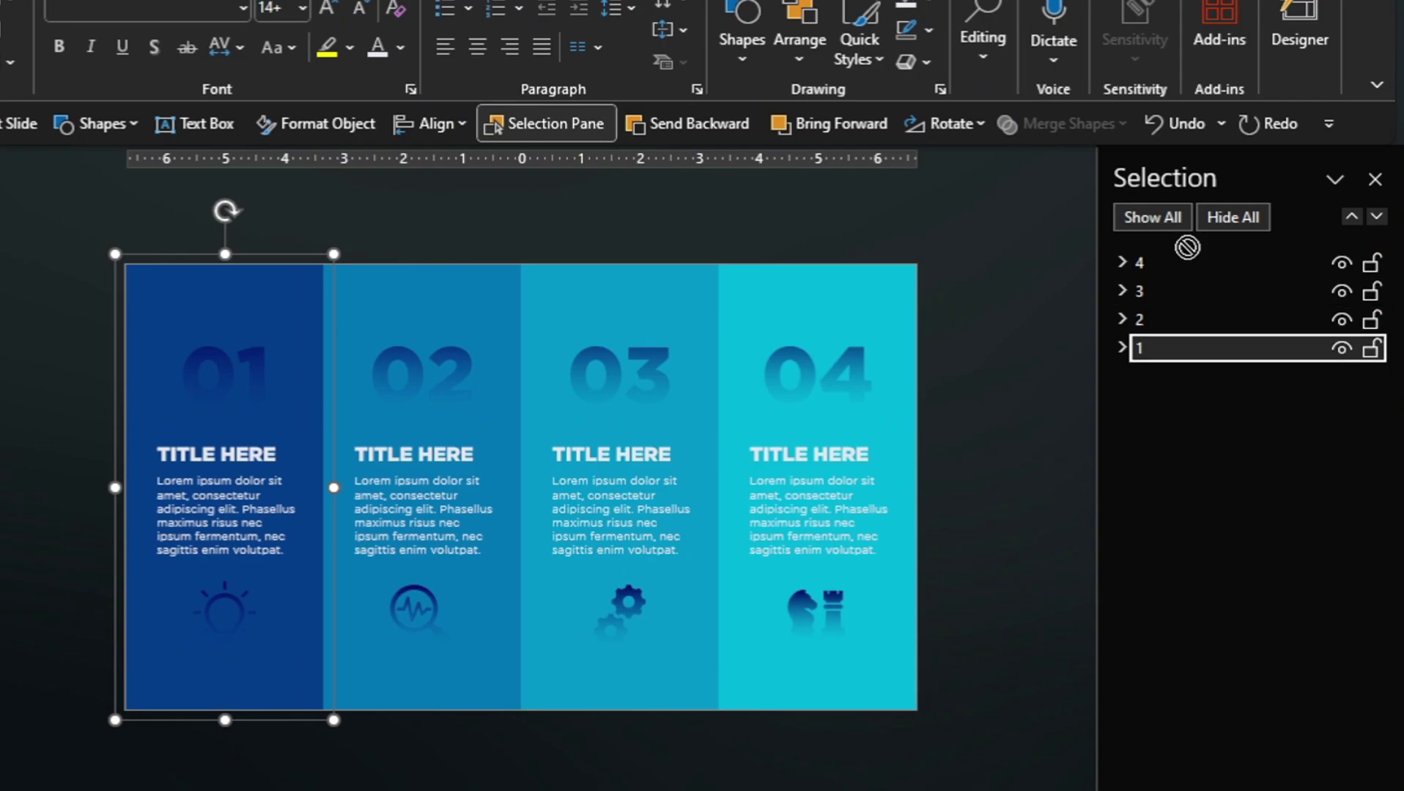
Reorder the groups so 1, 2 and 3 stack in sequence, then close the pane.
drag(1187, 248, 1186, 256)
click(1163, 348)
drag(1161, 346, 1163, 279)
click(1162, 339)
drag(1162, 338, 1161, 313)
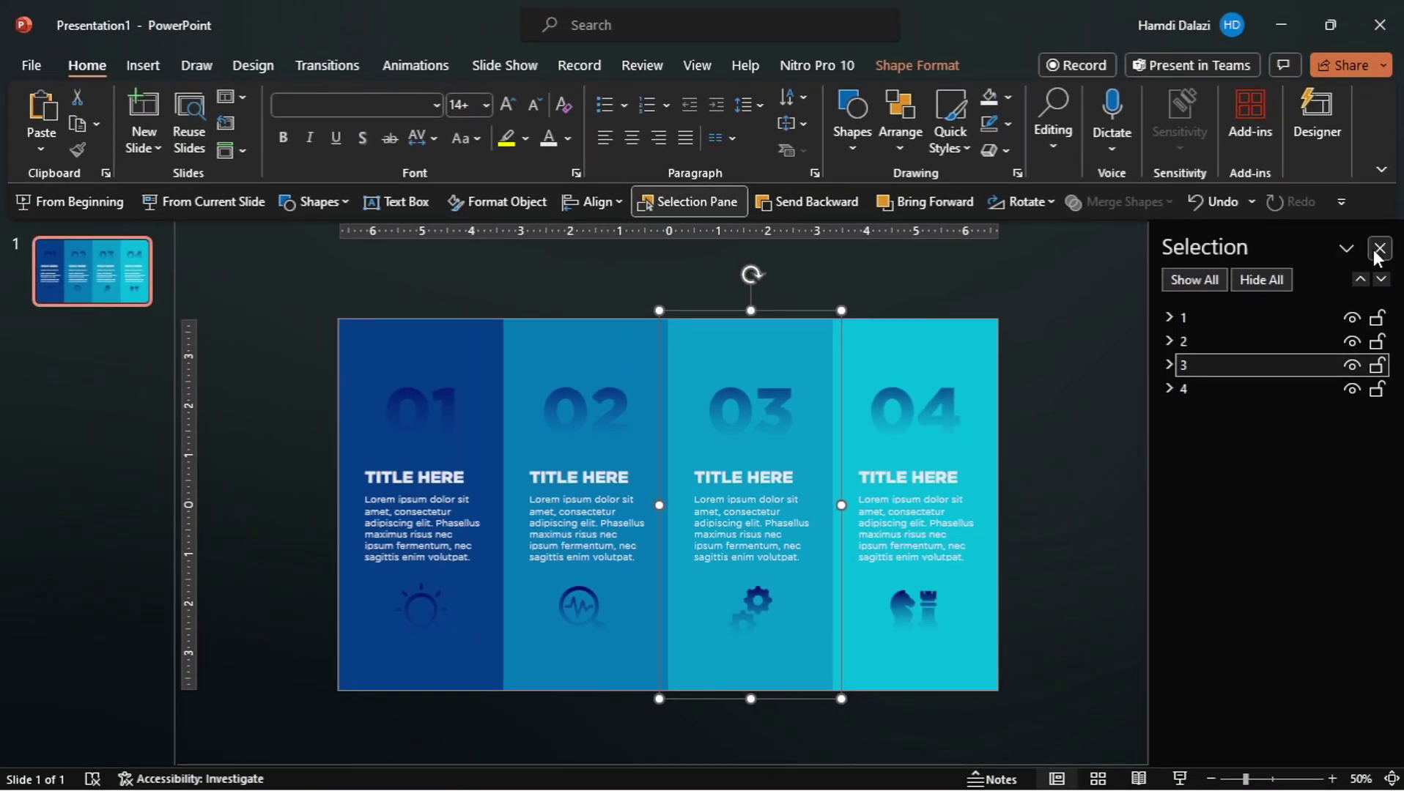
click(1378, 250)
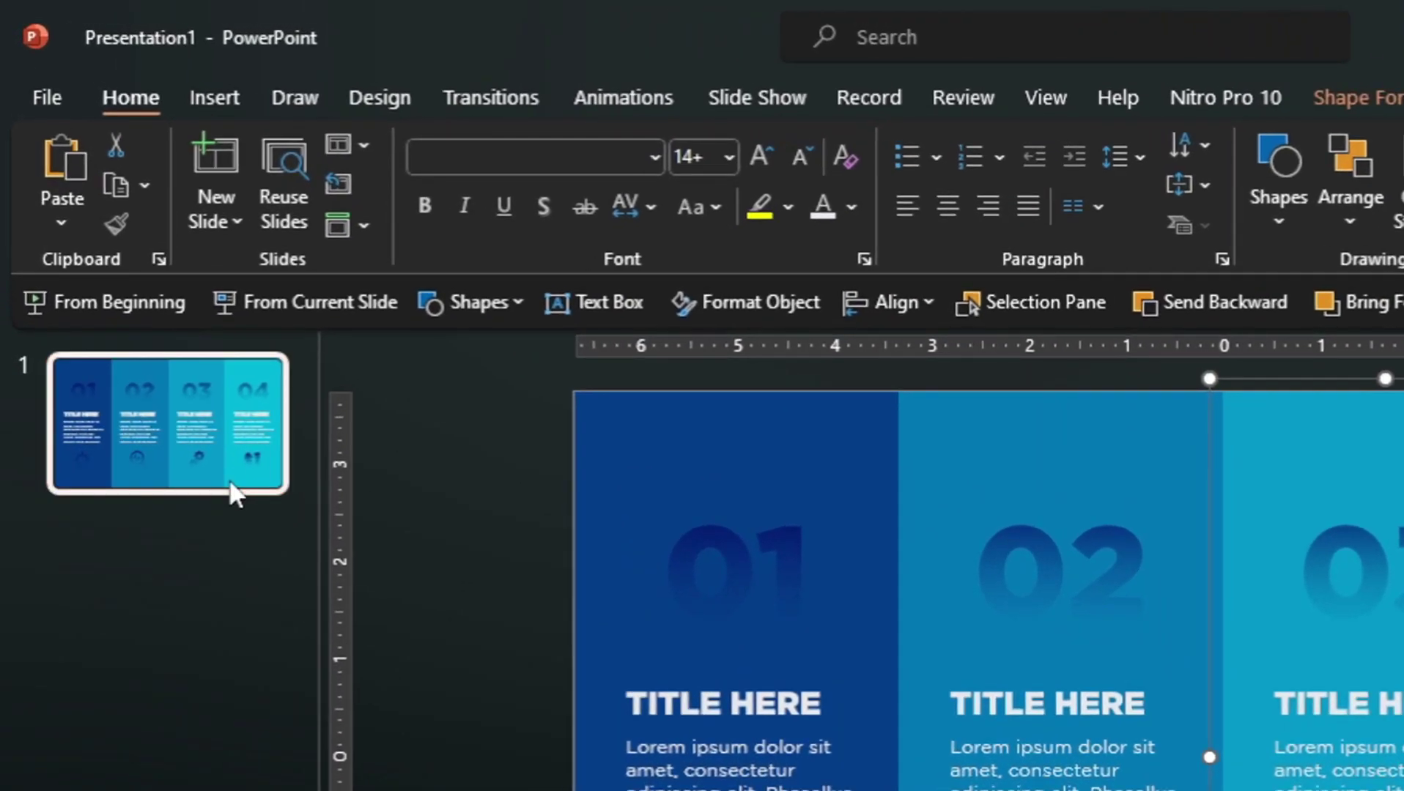
Duplicate the slide, then give every shape on slide 1 a Fly In from the left.
click(154, 327)
key(ctrl+d)
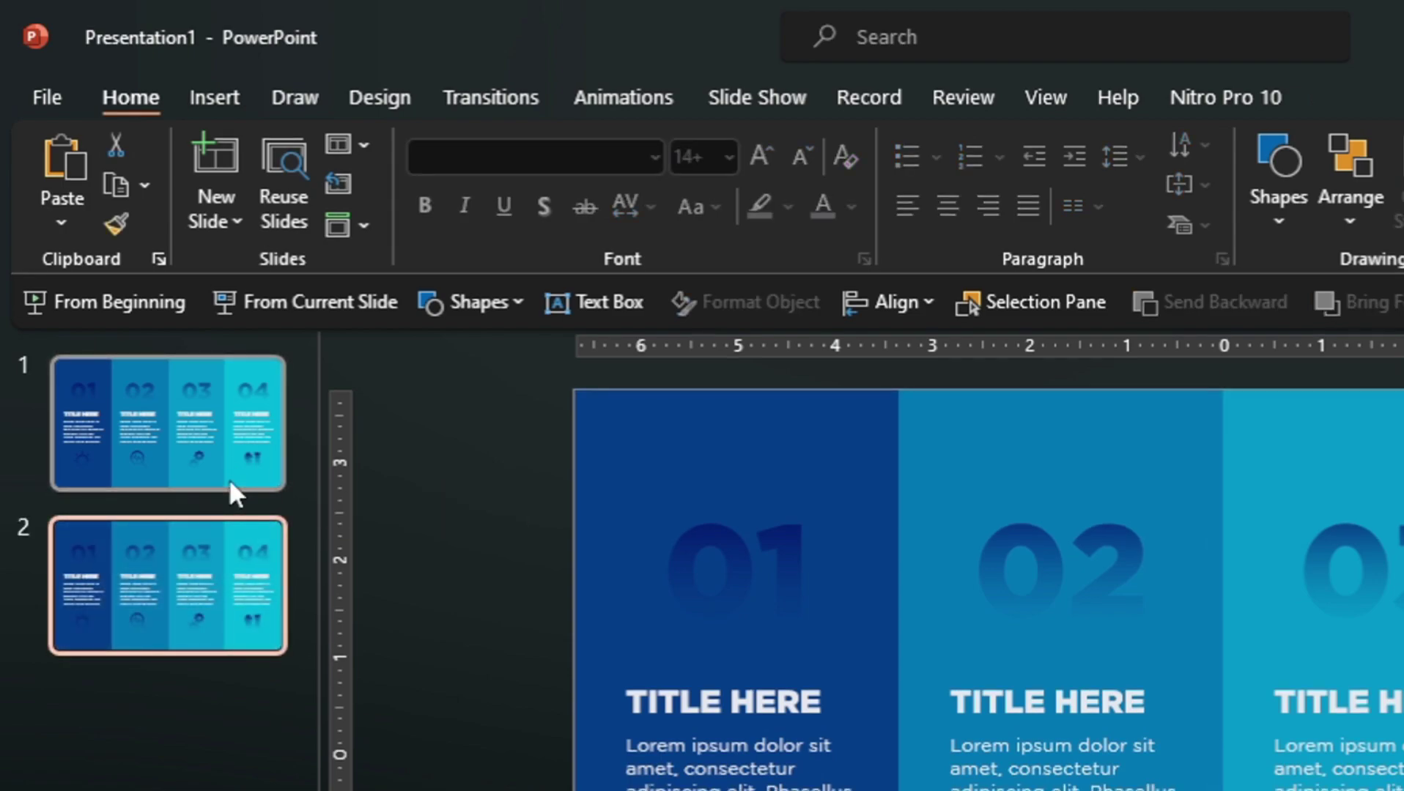
click(229, 460)
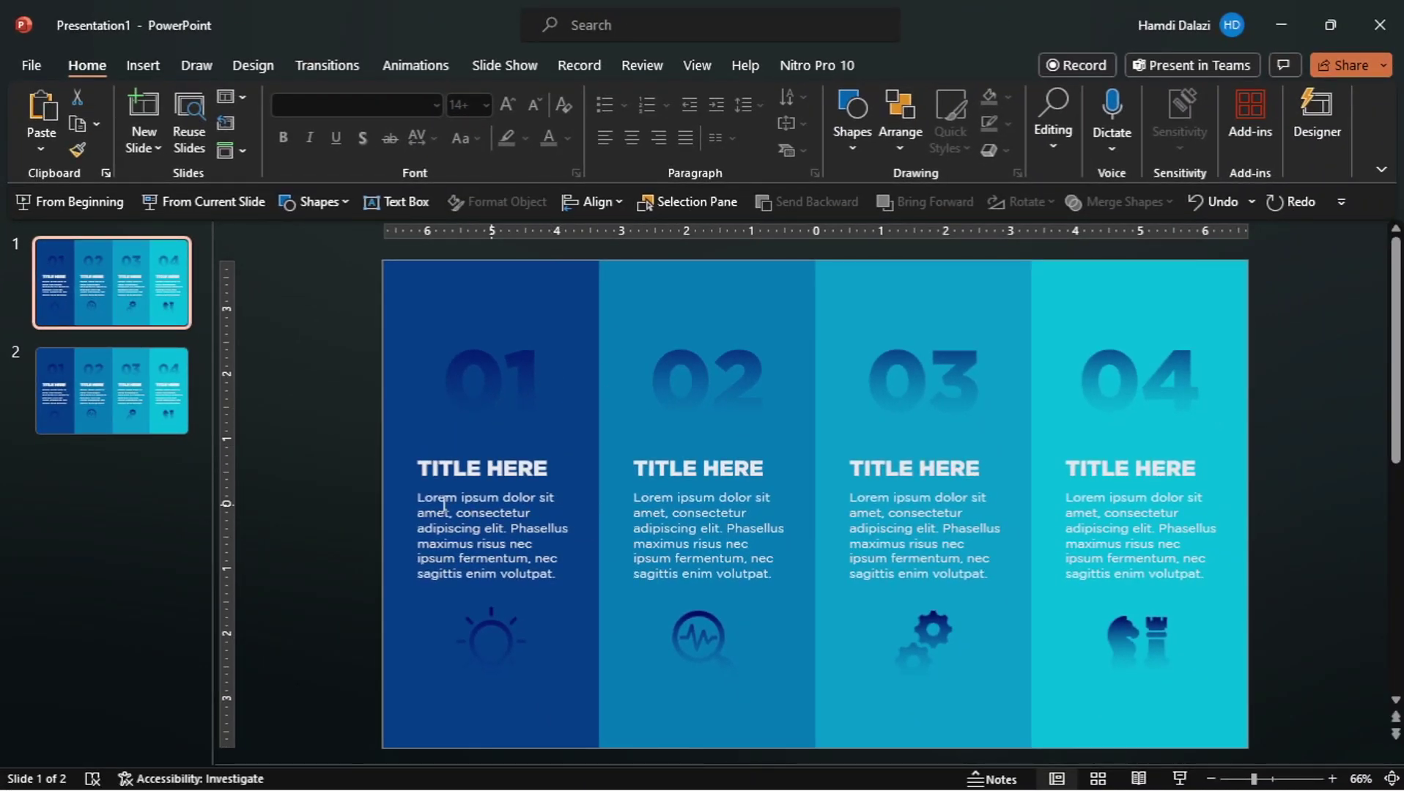
key(ctrl+a)
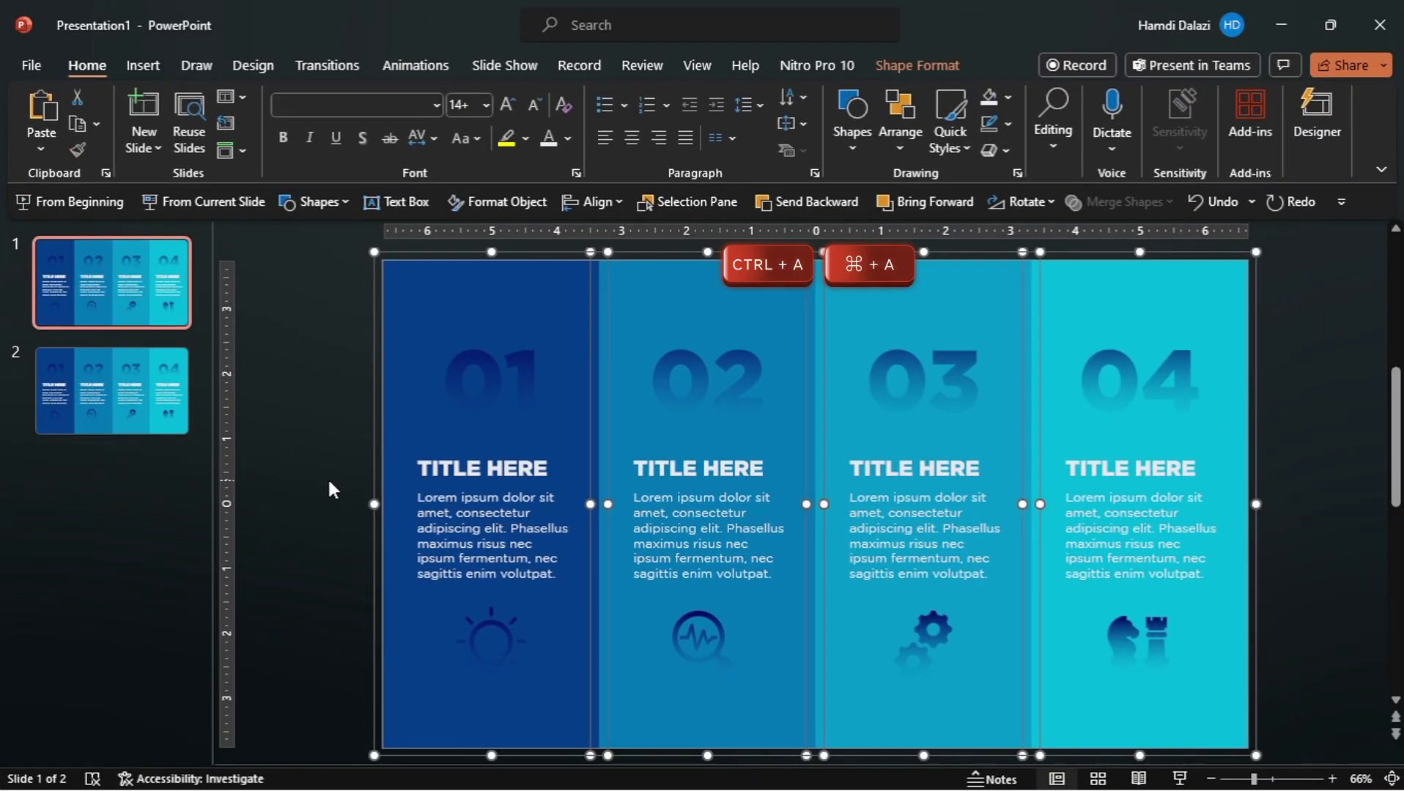
click(400, 65)
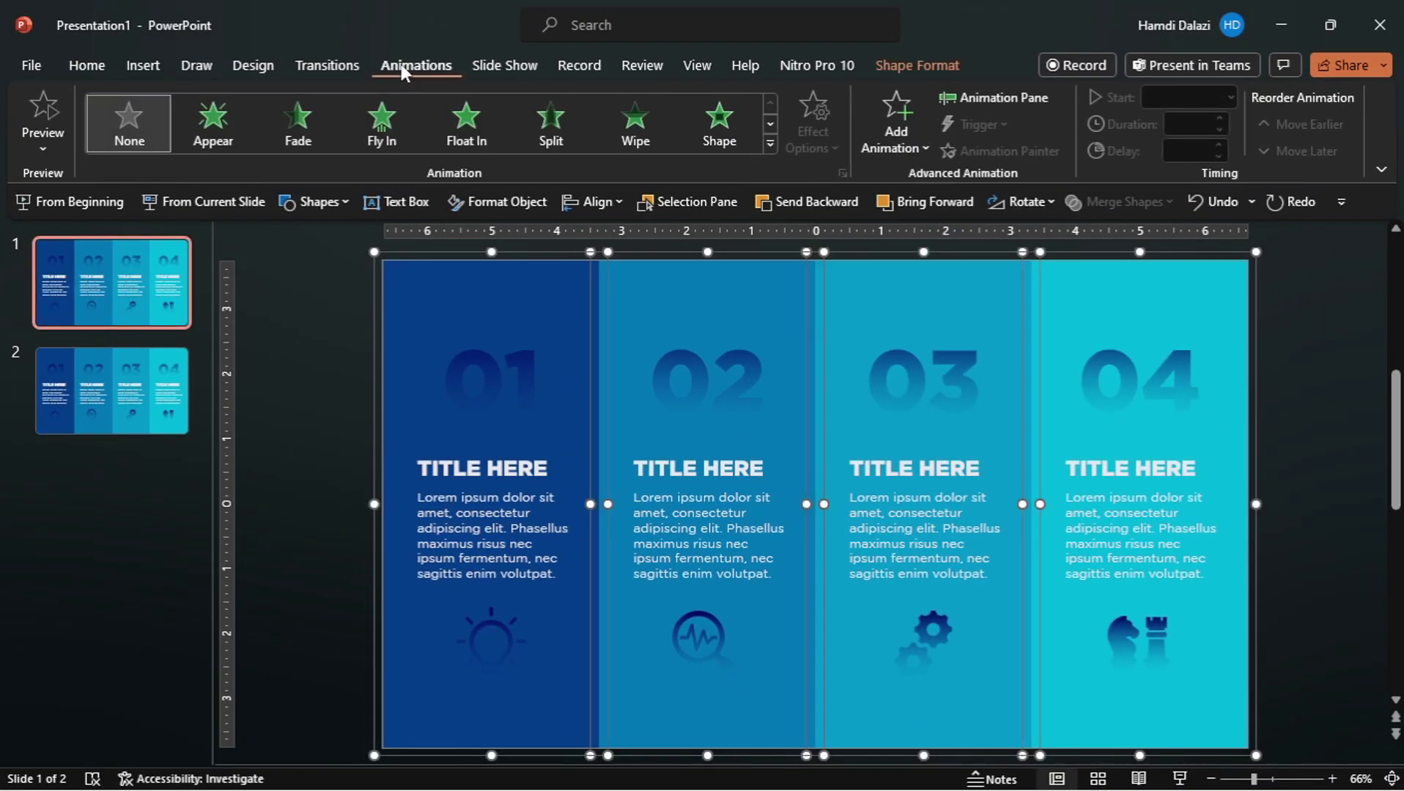
click(384, 128)
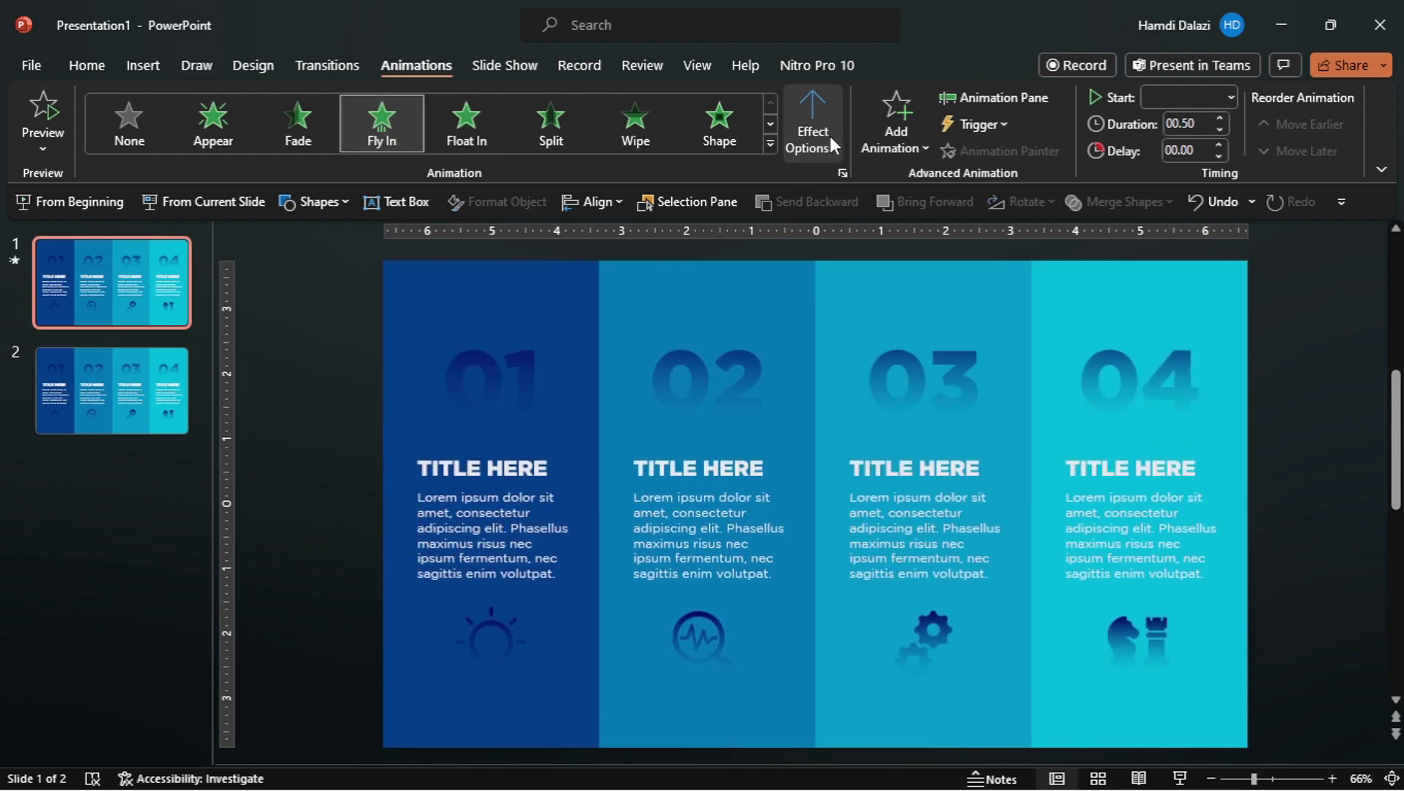
click(830, 135)
click(893, 323)
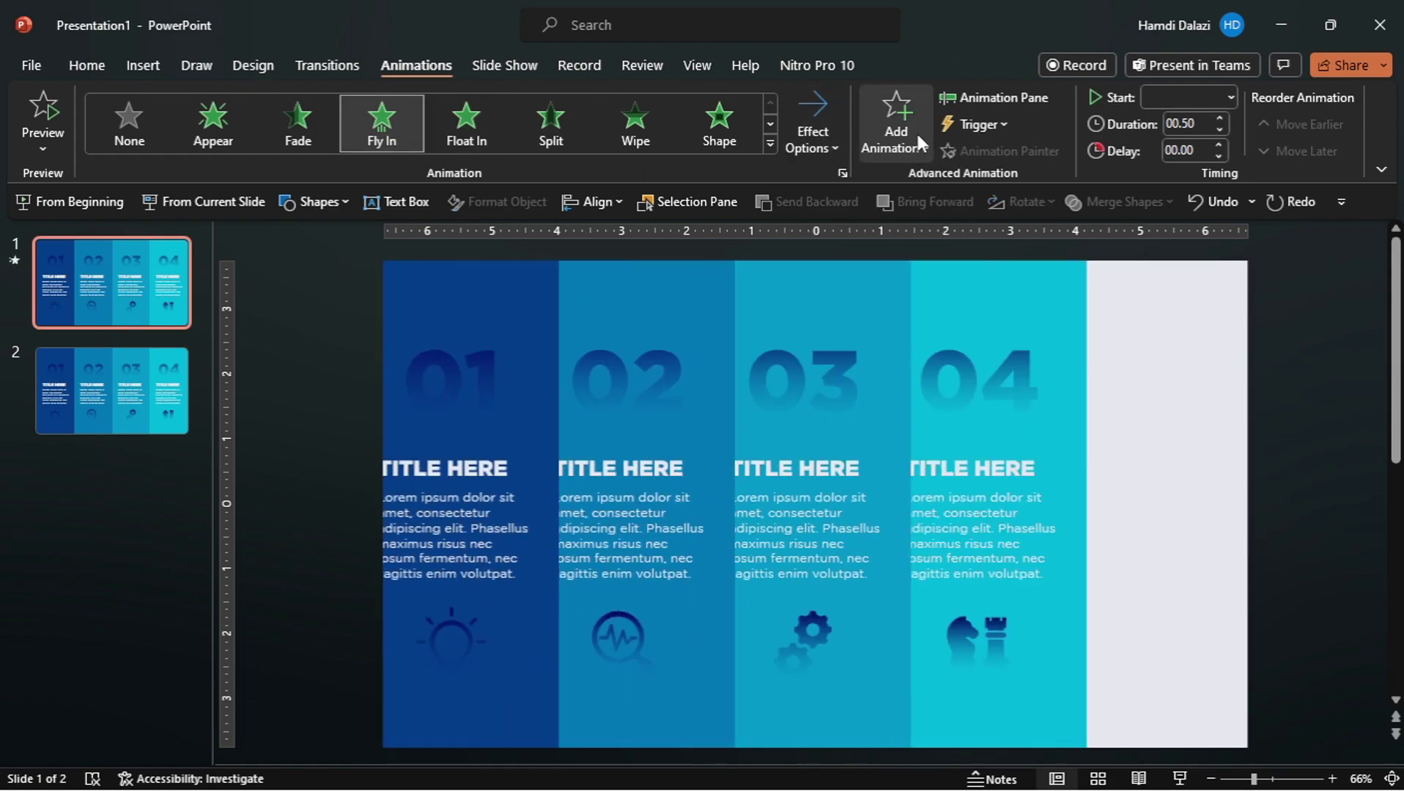
Add a Fly Out exit to the left on all the shapes.
click(912, 133)
click(1296, 583)
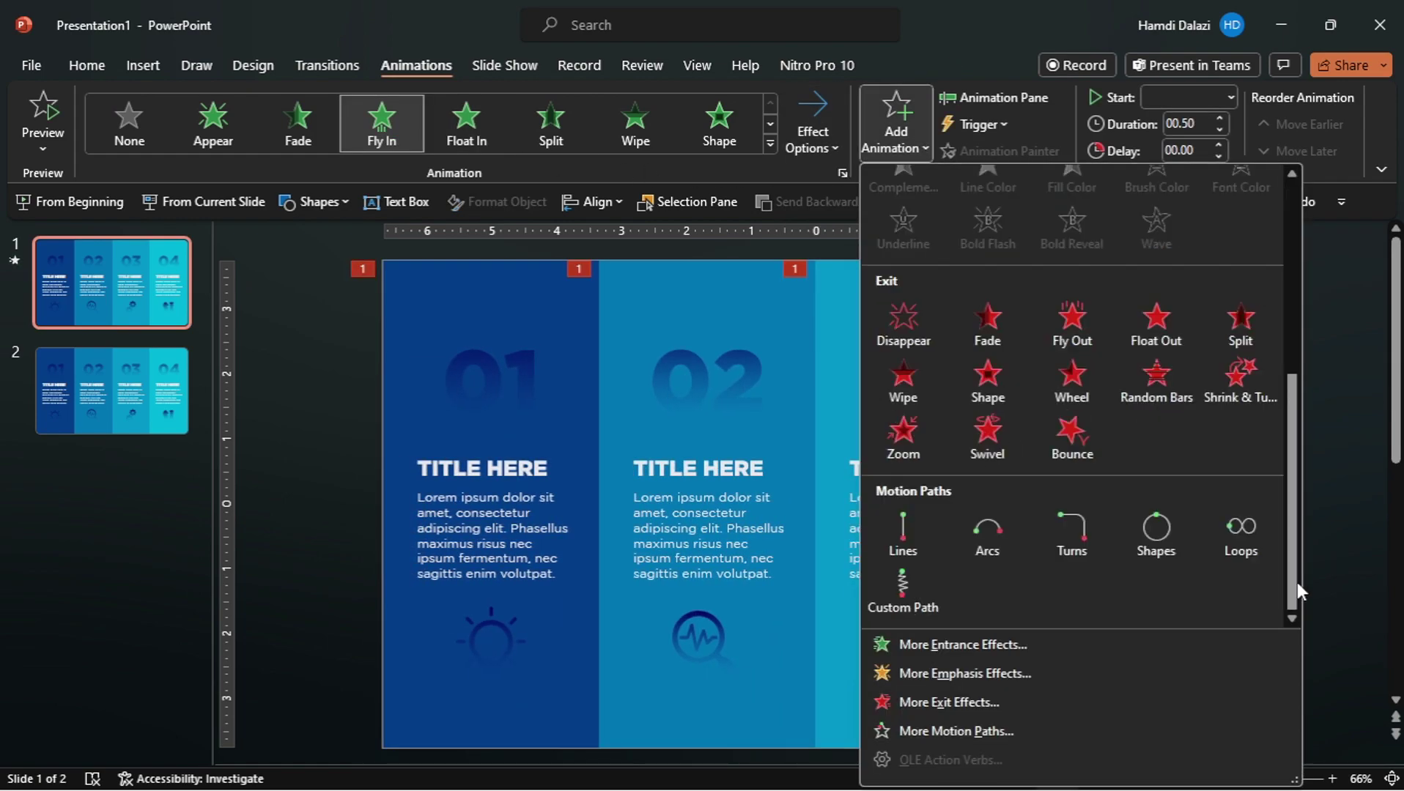
click(1087, 328)
click(809, 141)
click(874, 319)
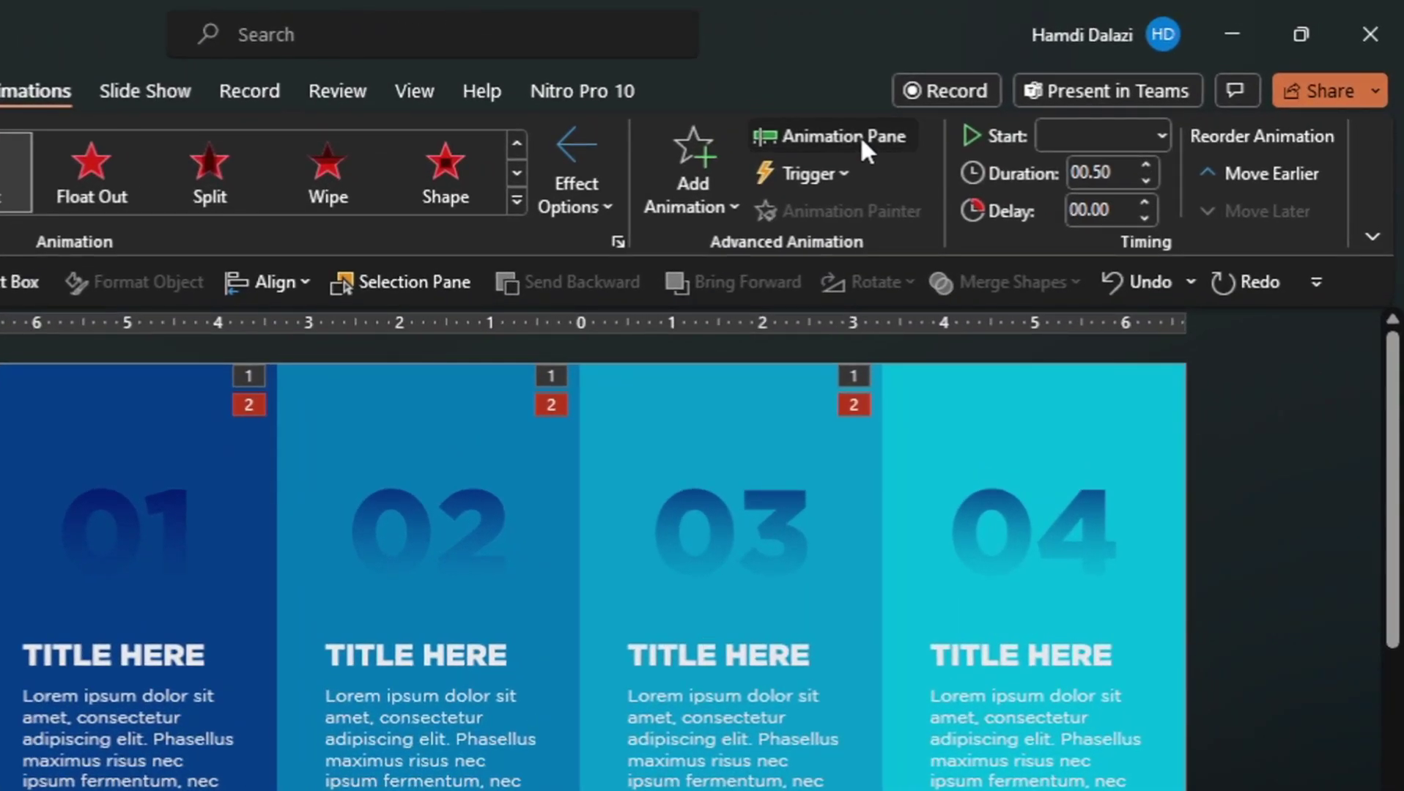
Set all eight animations to a 01.50 second duration and review their effect options.
click(983, 111)
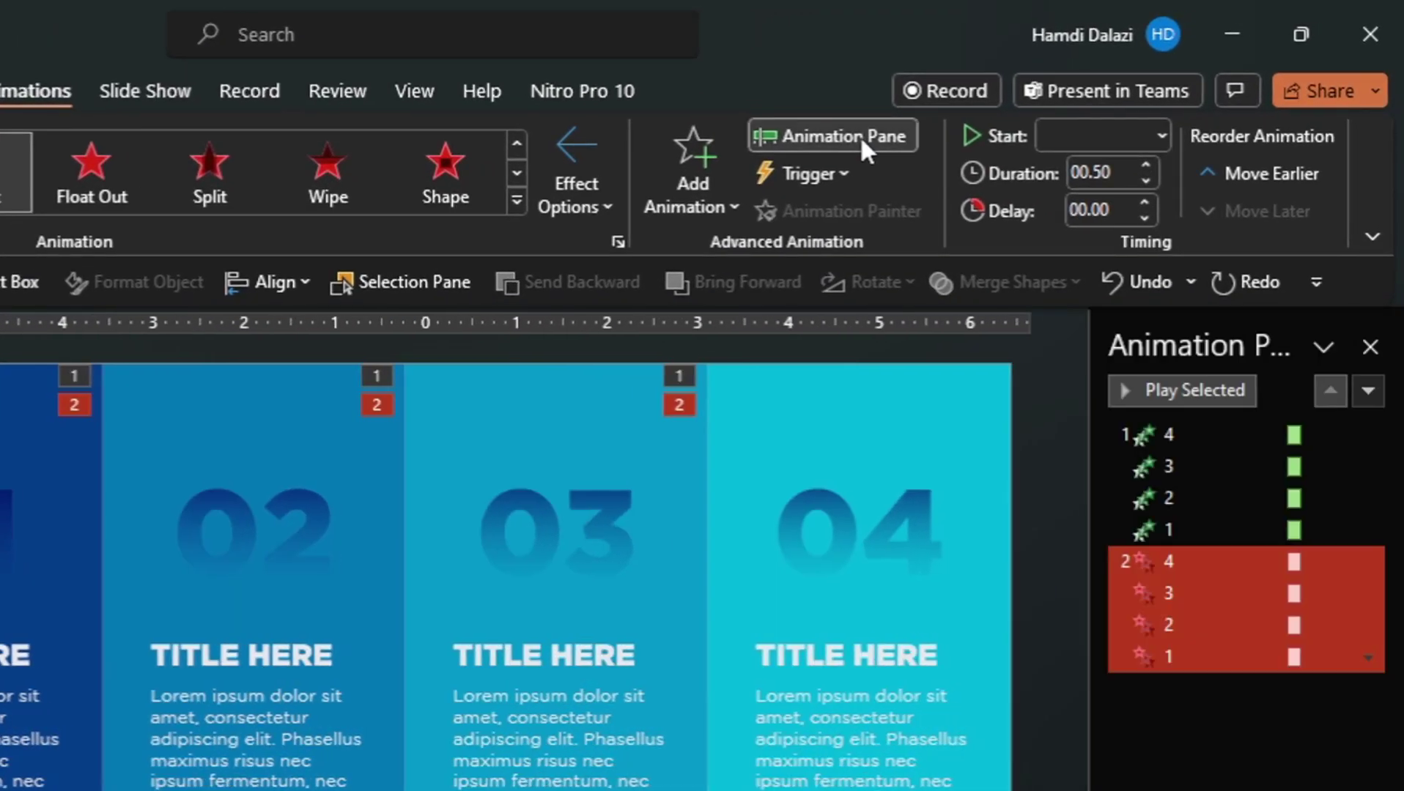
click(1169, 435)
shift+click(1169, 657)
click(1117, 174)
text(01.50)
key(Return)
click(1367, 435)
click(1211, 565)
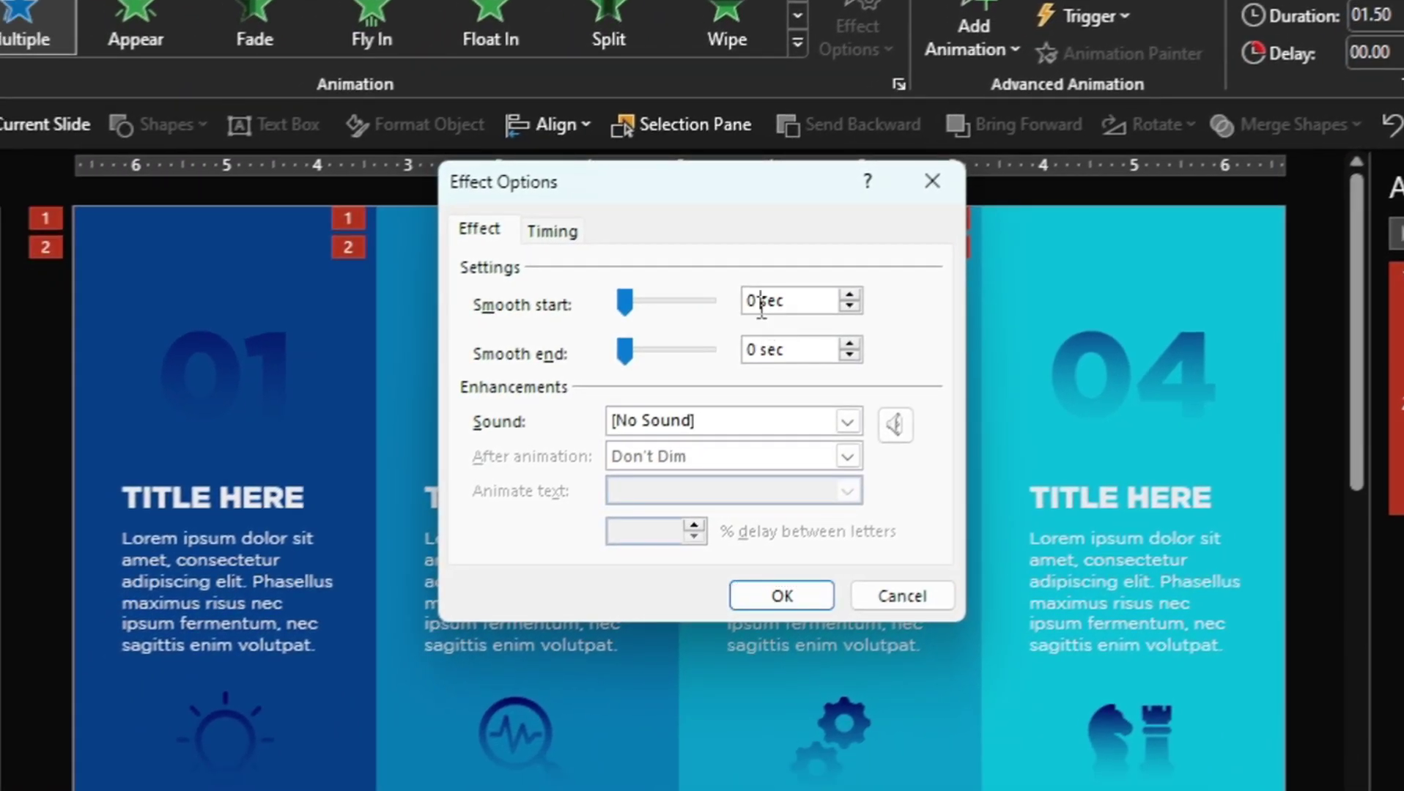
key(Return)
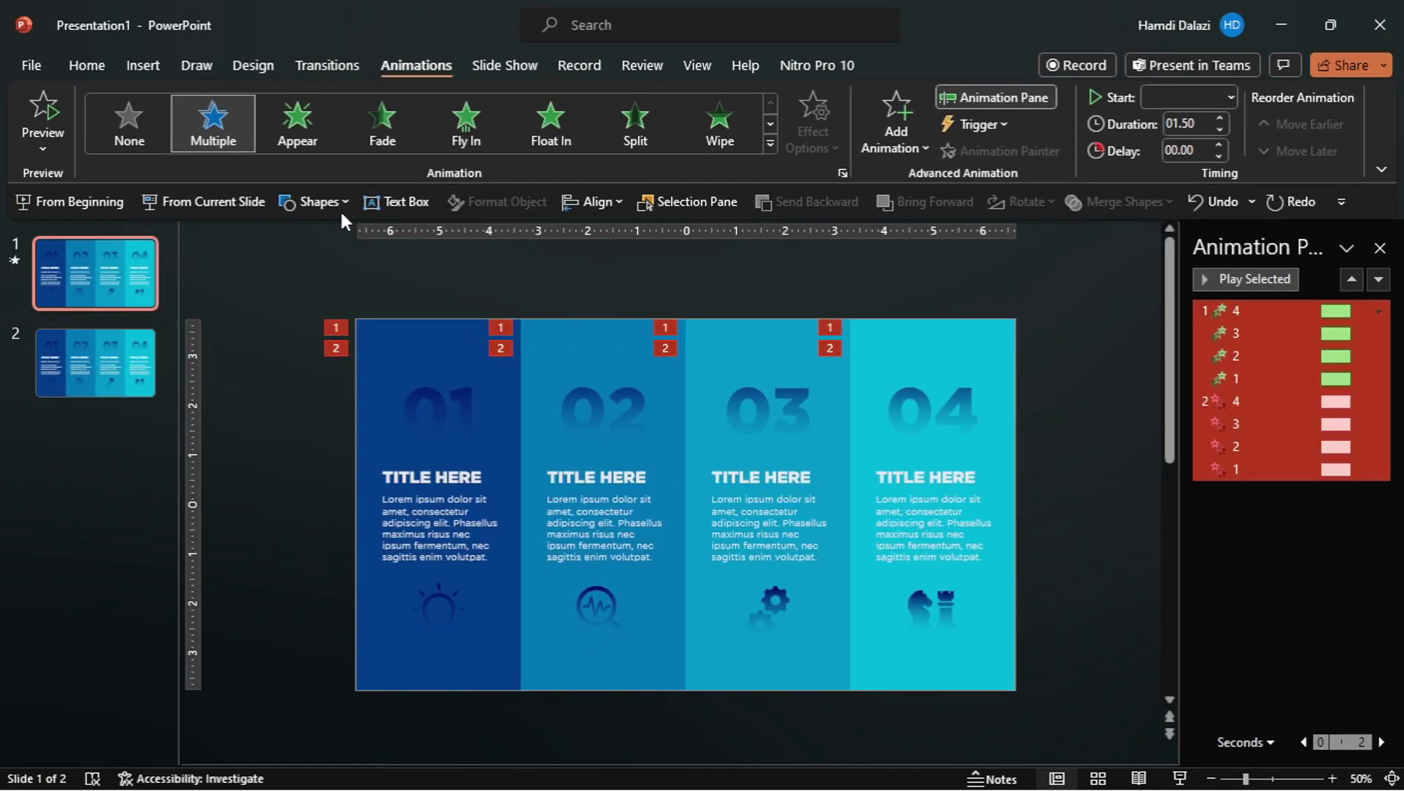
Draw a rectangle covering the whole slide.
click(320, 201)
click(292, 407)
drag(355, 318, 1014, 690)
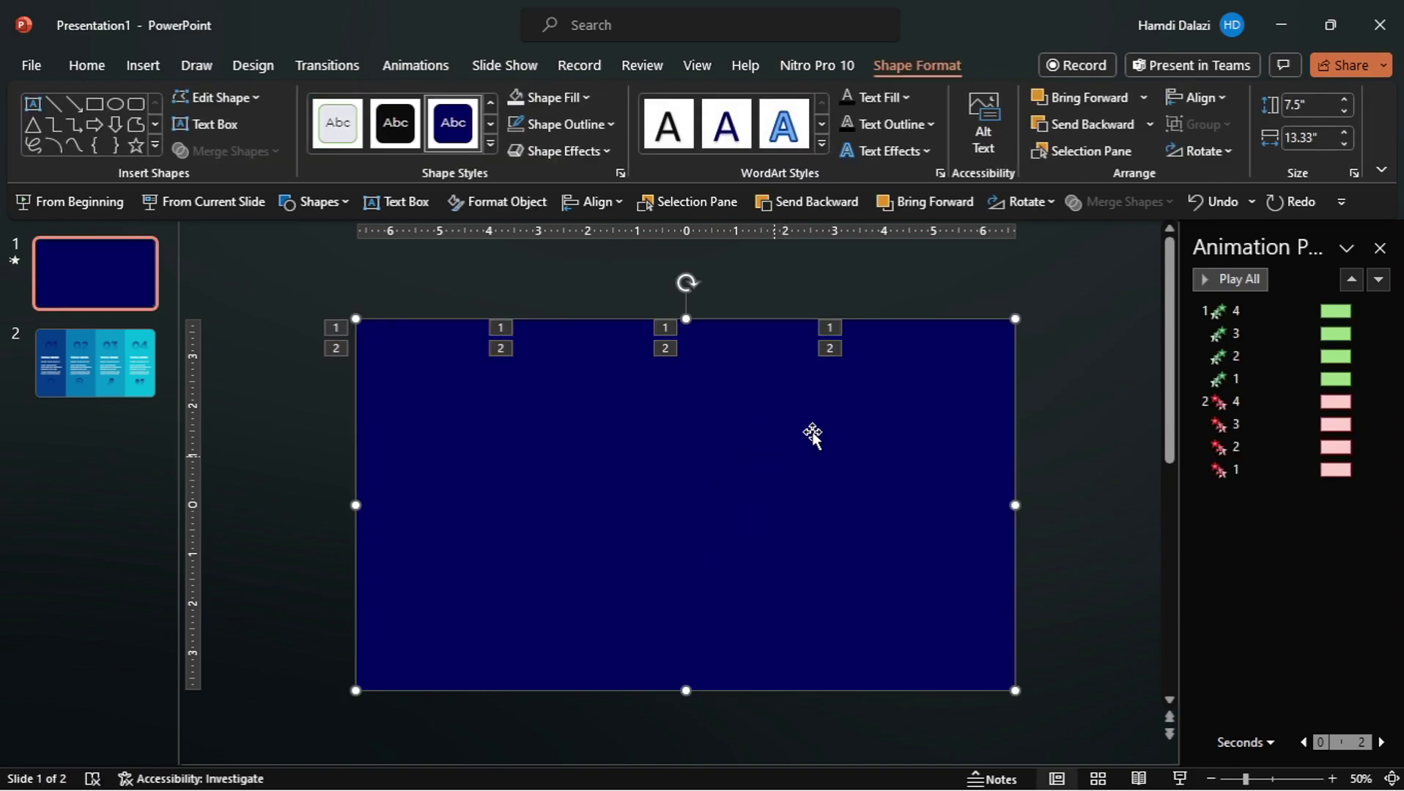
Set all eight animations to trigger on click of Rectangle 57.
click(415, 65)
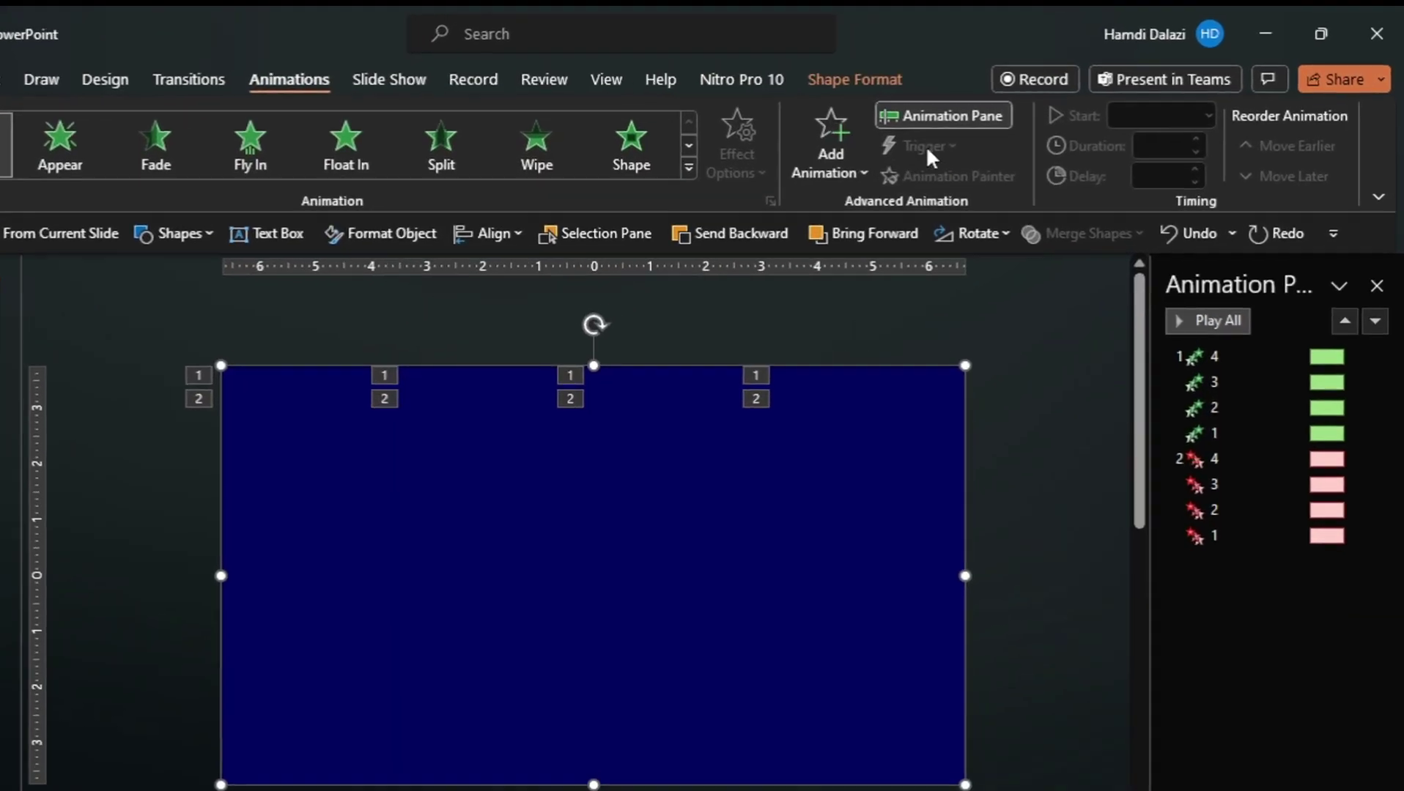
click(1218, 333)
click(1217, 310)
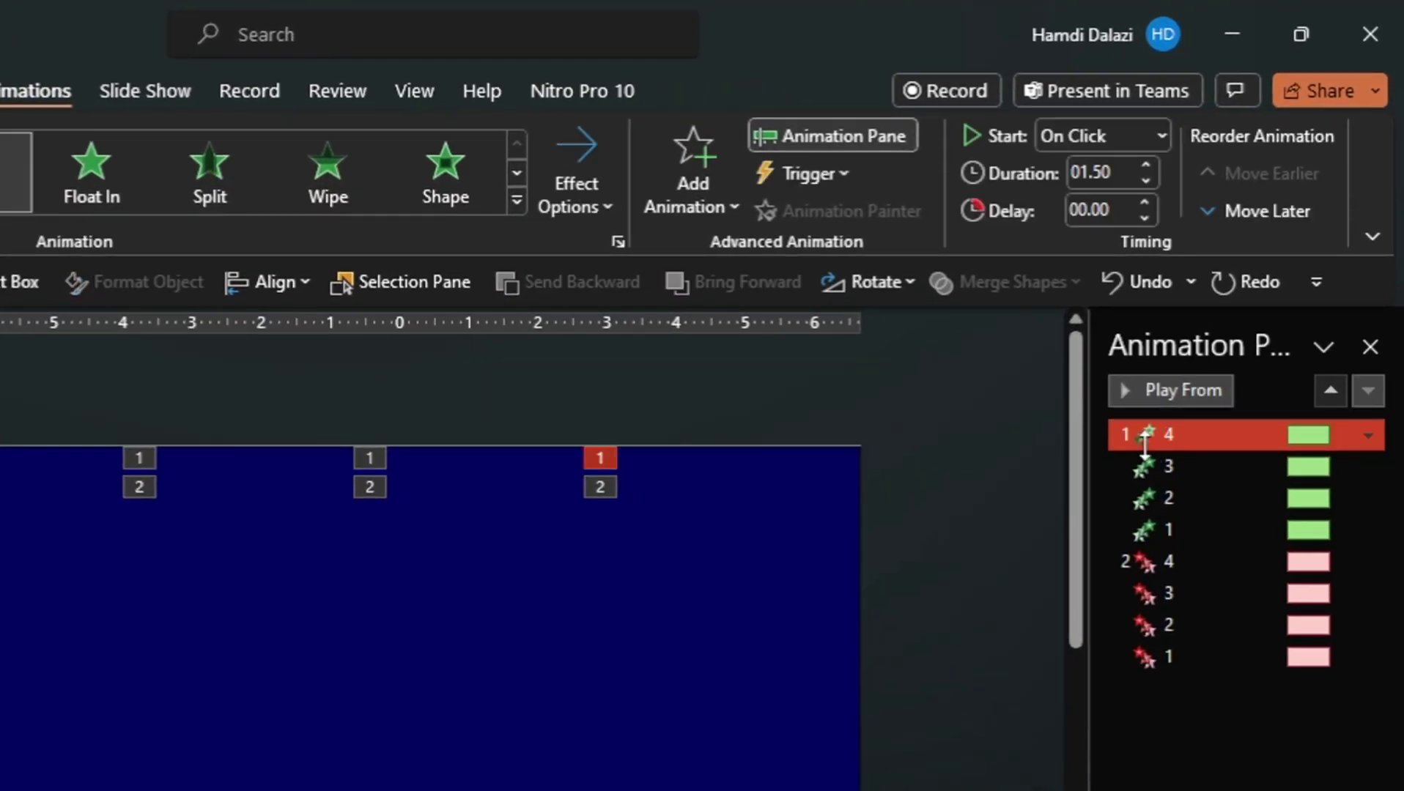
shift+click(1169, 656)
click(835, 176)
mouse_move(852, 212)
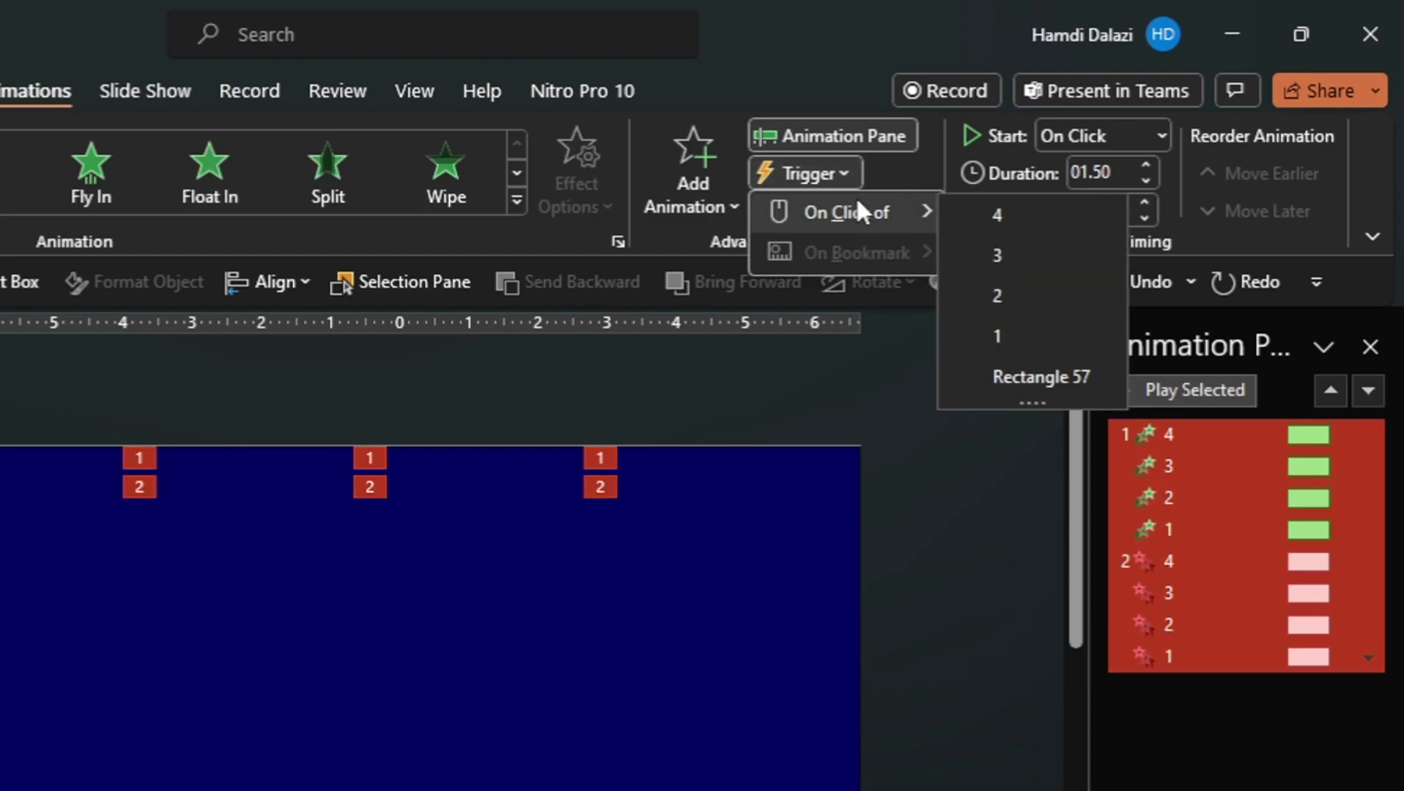
click(1044, 376)
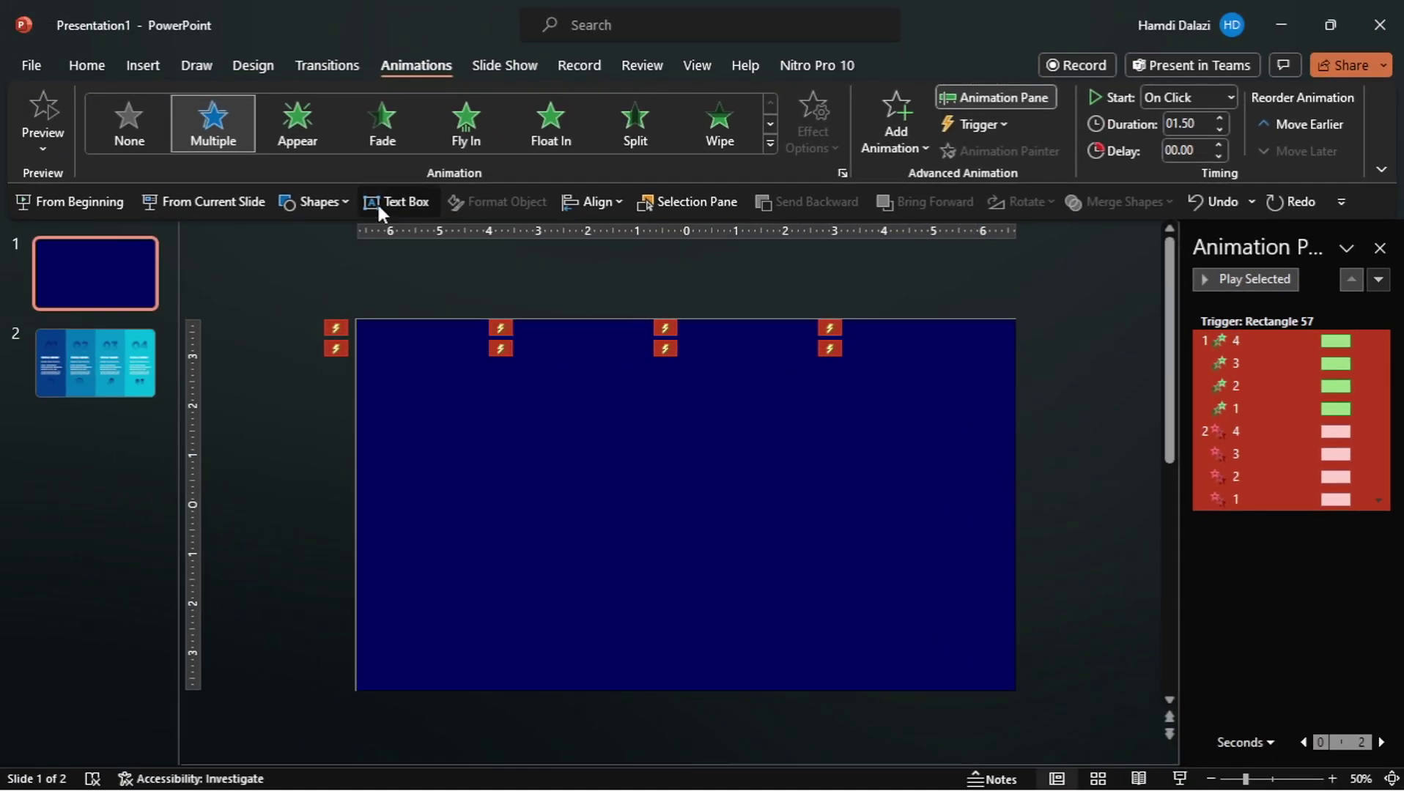
click(11, 282)
click(551, 450)
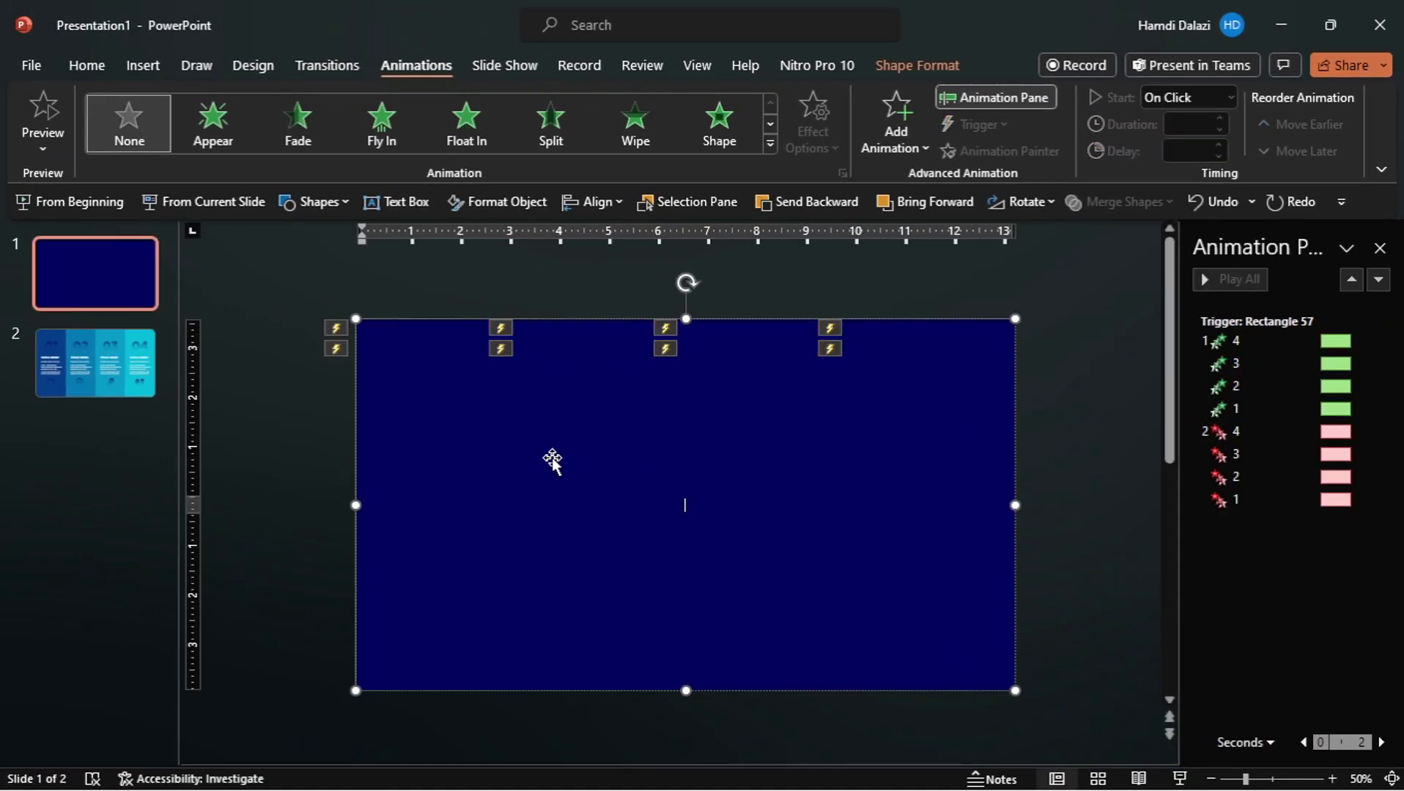
Insert a wide text box formatted in Gotham Black at size 70.
click(399, 201)
key(Escape)
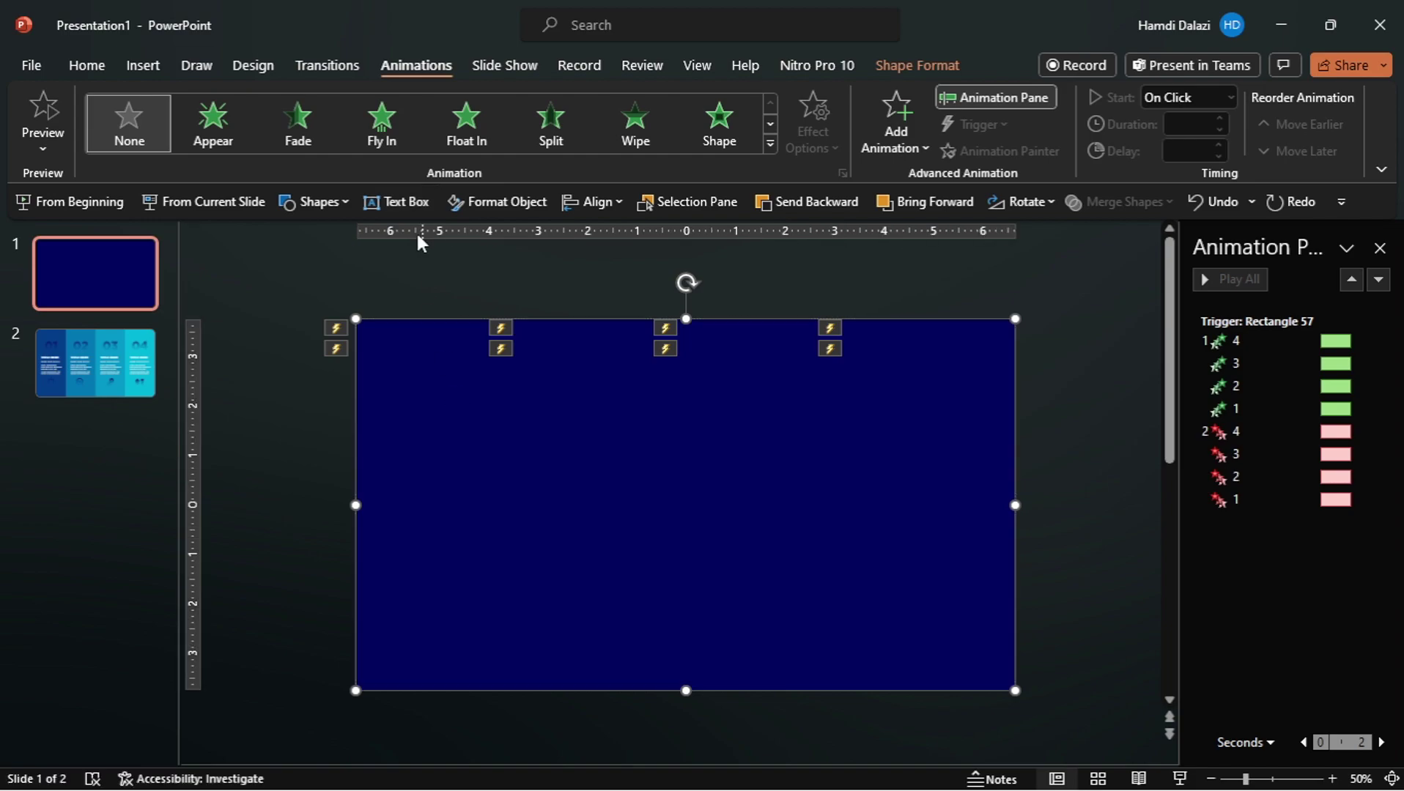
click(399, 201)
click(486, 433)
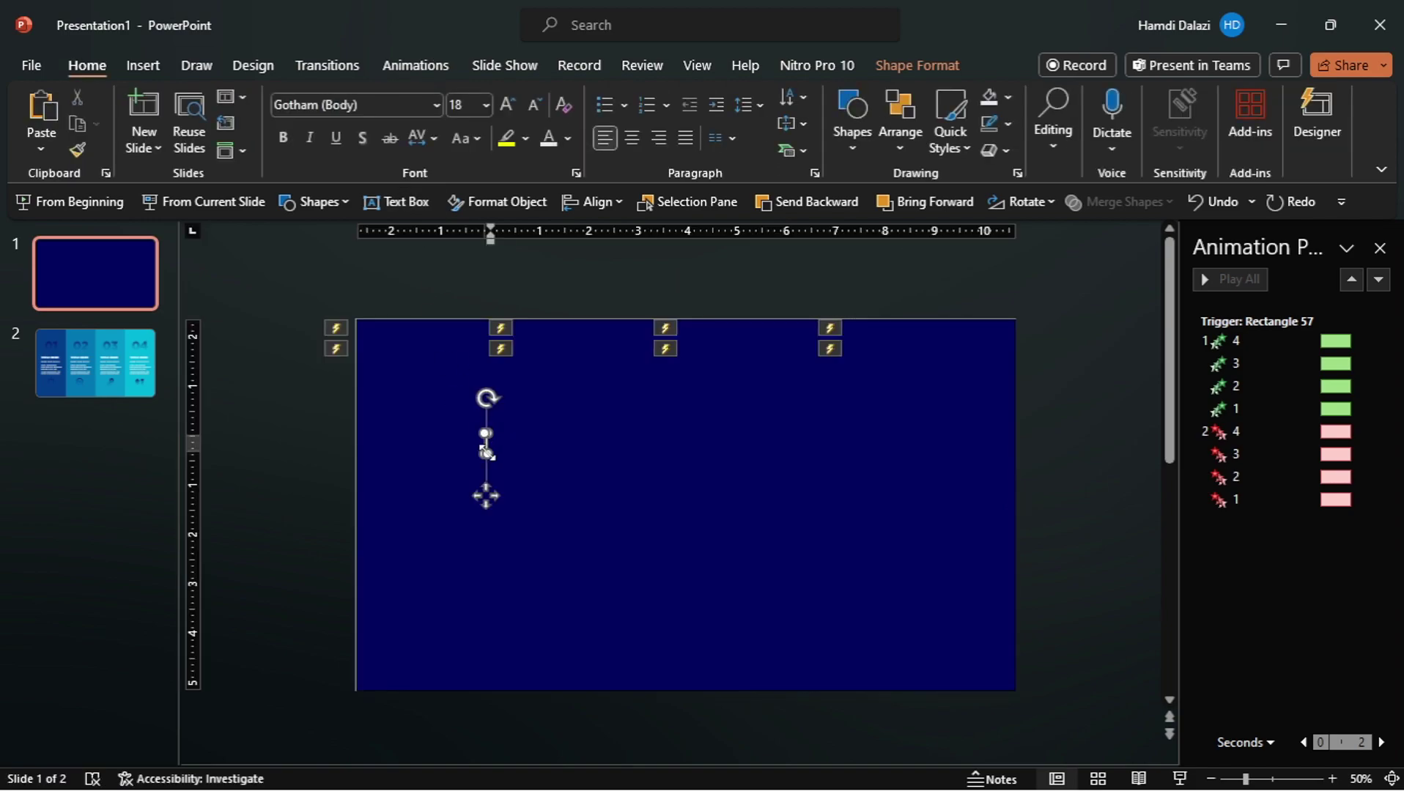
drag(507, 455, 779, 536)
click(466, 107)
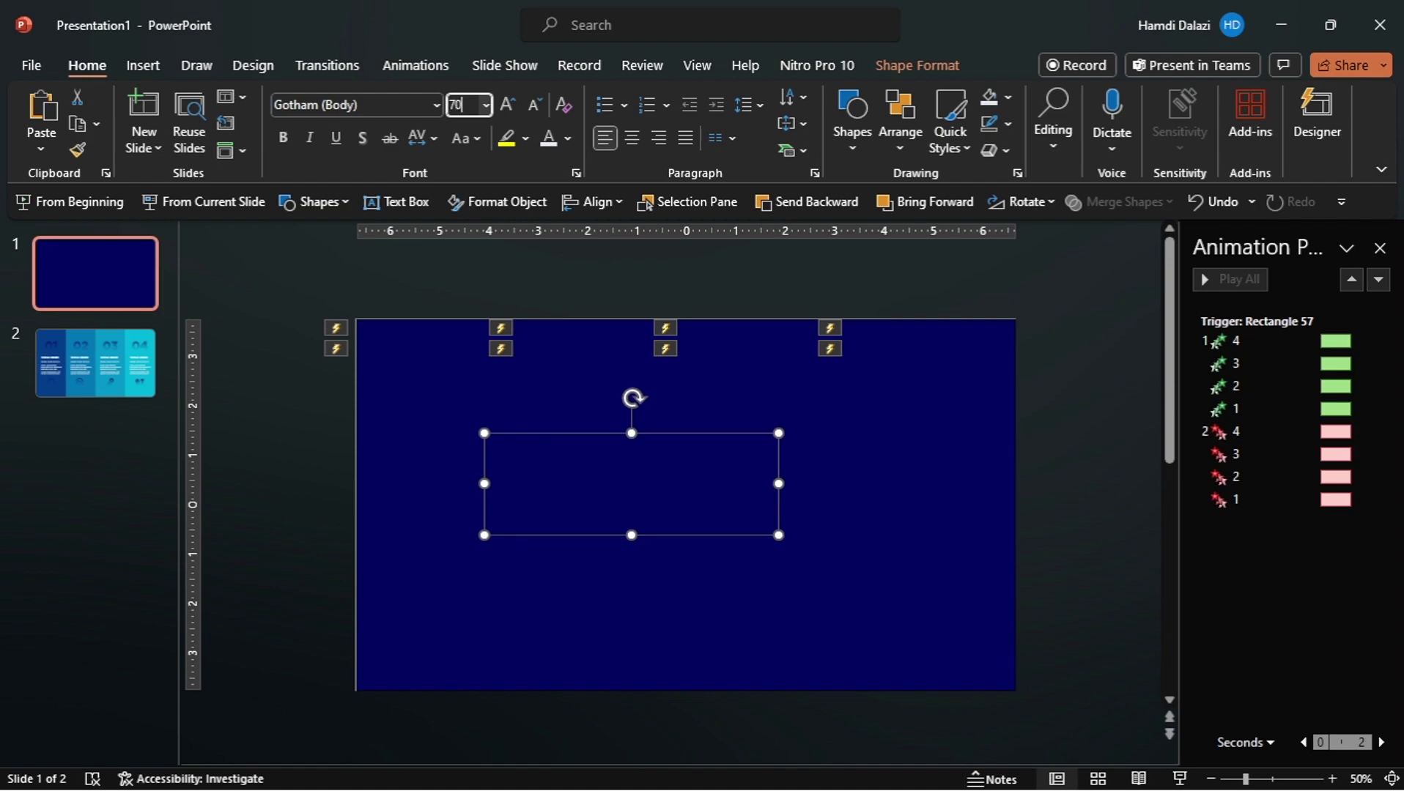
click(435, 105)
click(426, 163)
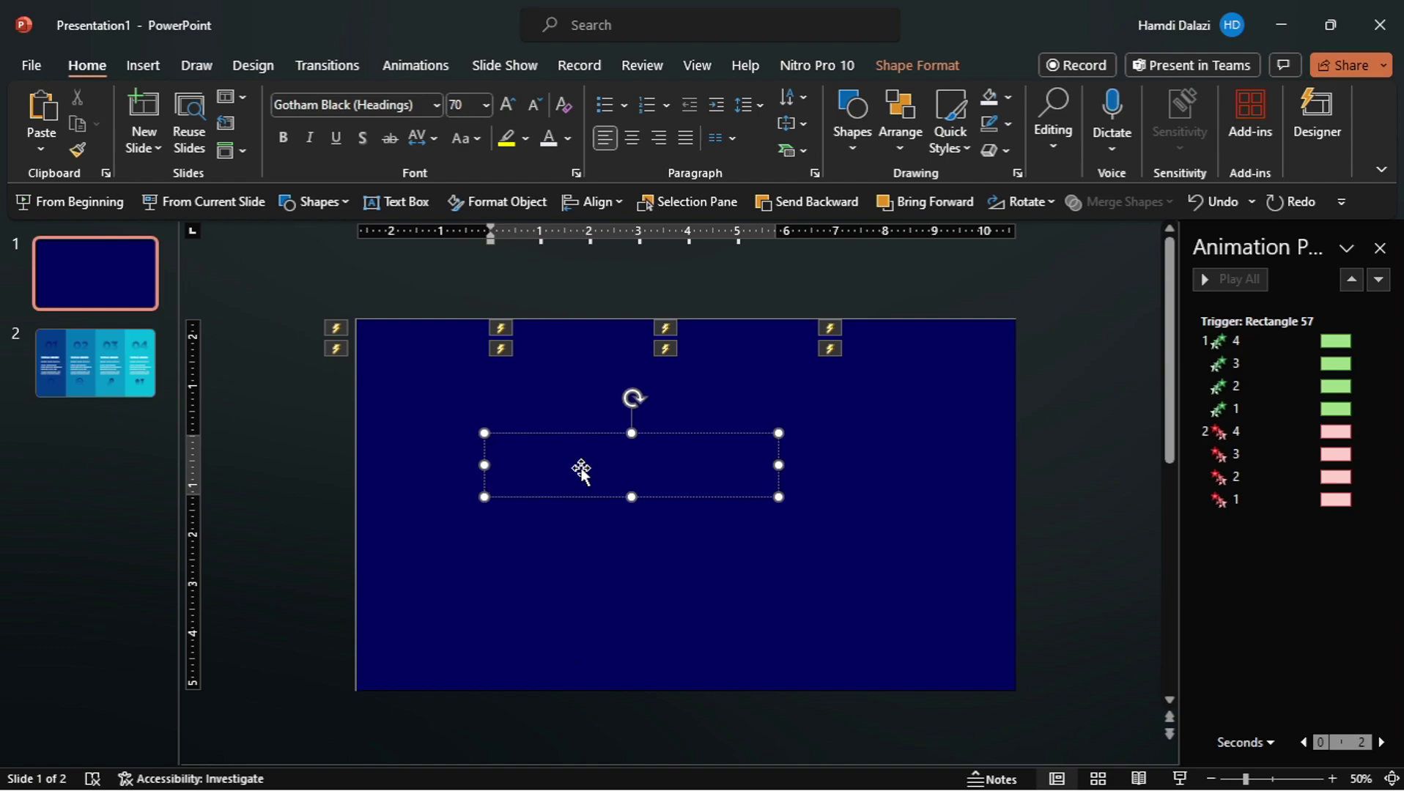
Type the title 'YOUR' and 'PRESENTATION' on two lines.
drag(777, 464, 893, 485)
text(YOUR)
key(Return)
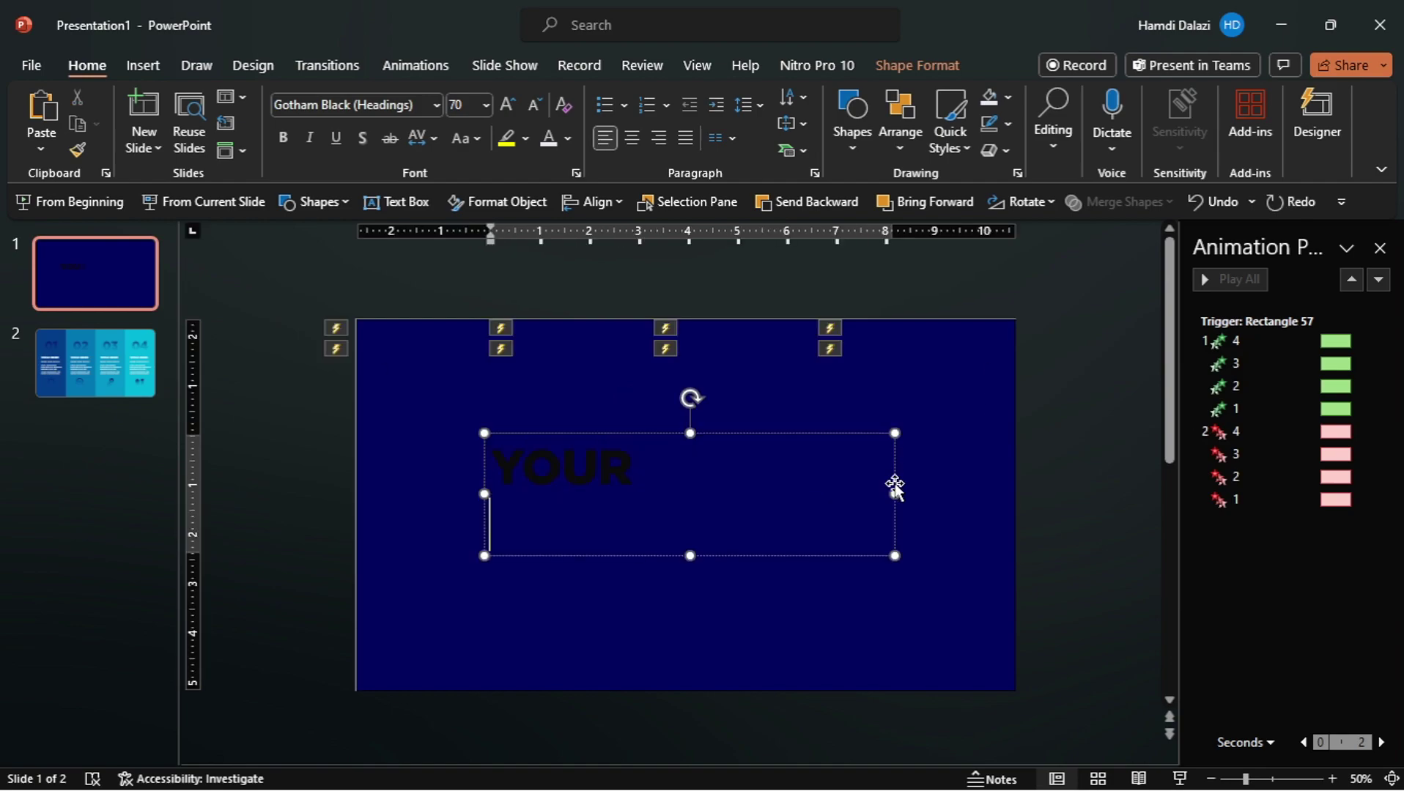
text(PRESENTATION)
key(Escape)
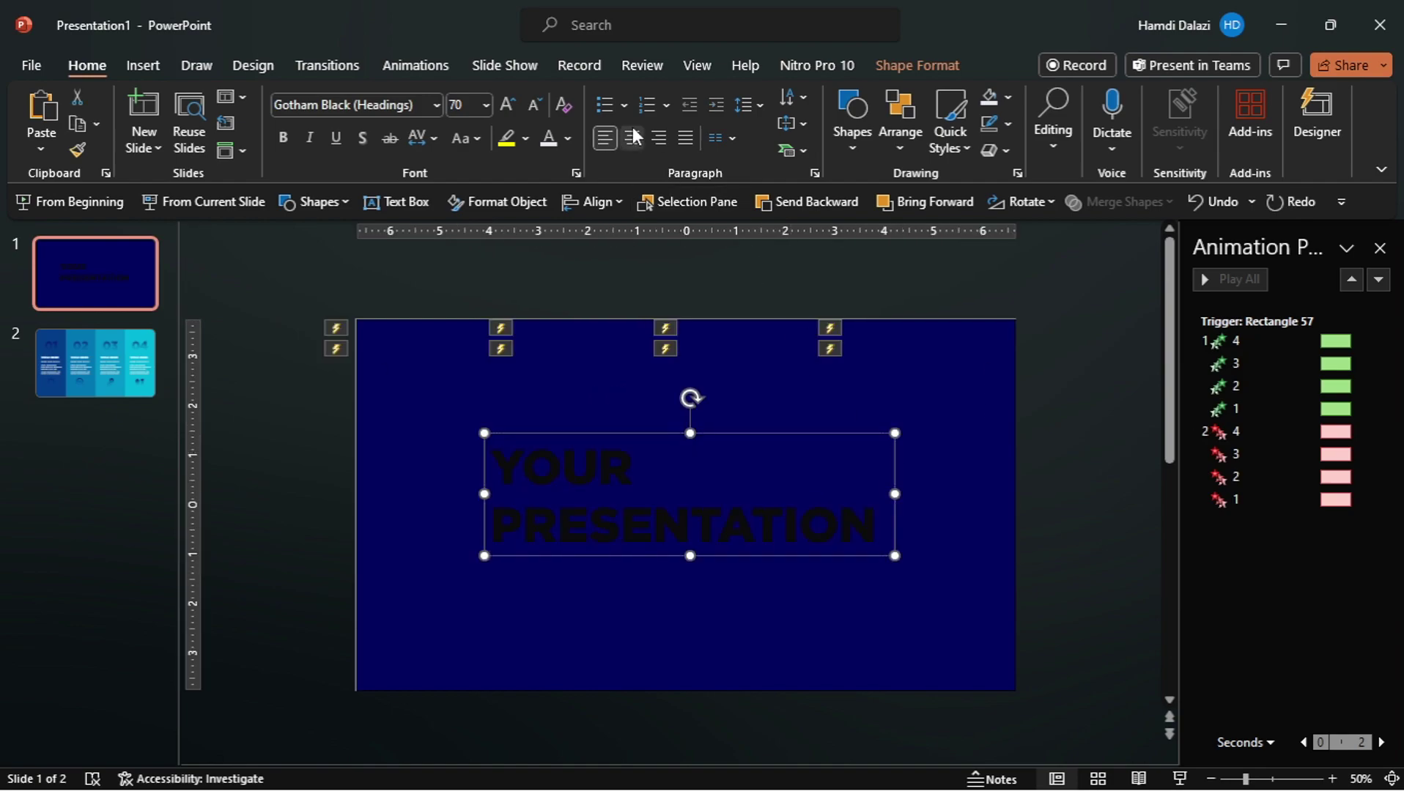
Make the title white, centre its lines, and align it to the slide's centre and middle.
click(567, 139)
click(546, 191)
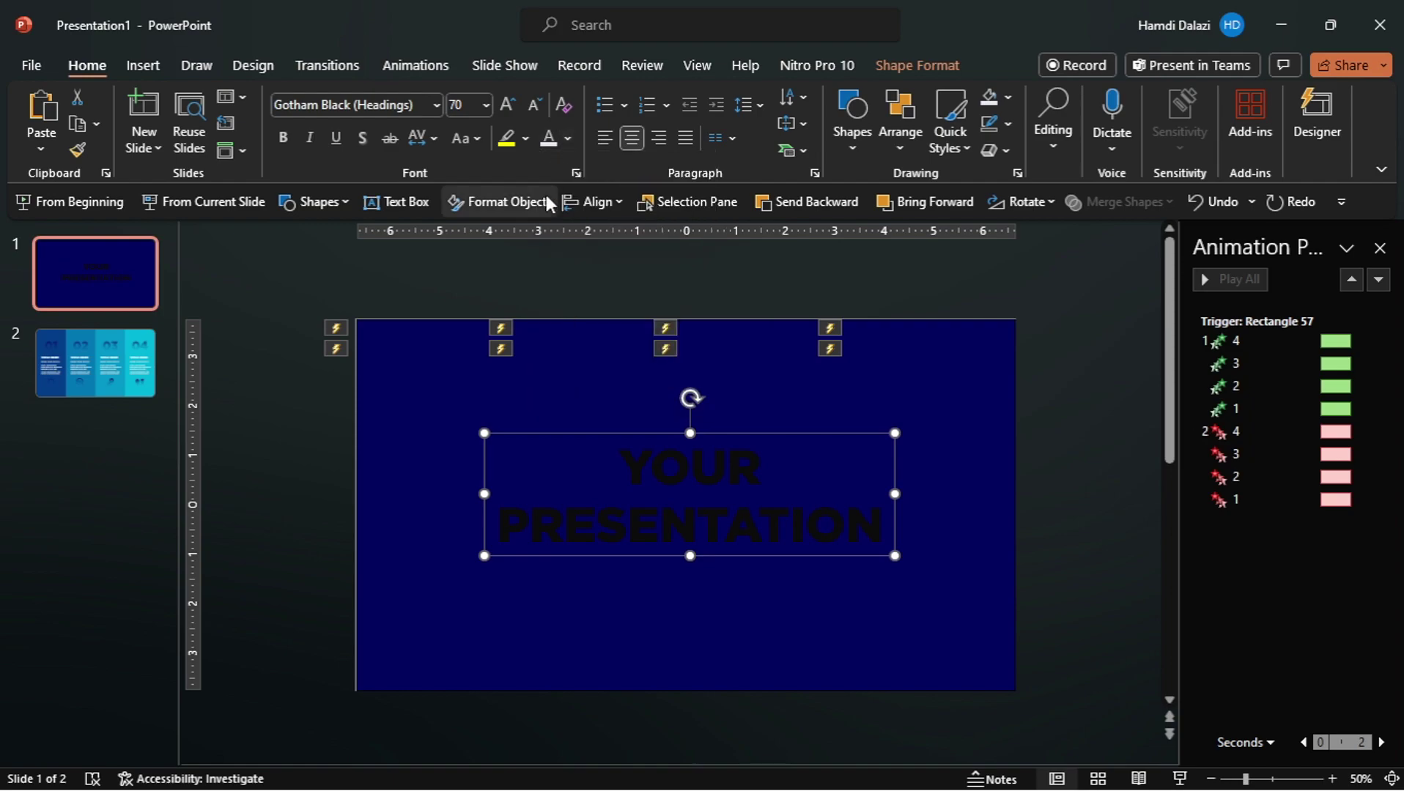
click(597, 203)
click(620, 254)
click(620, 202)
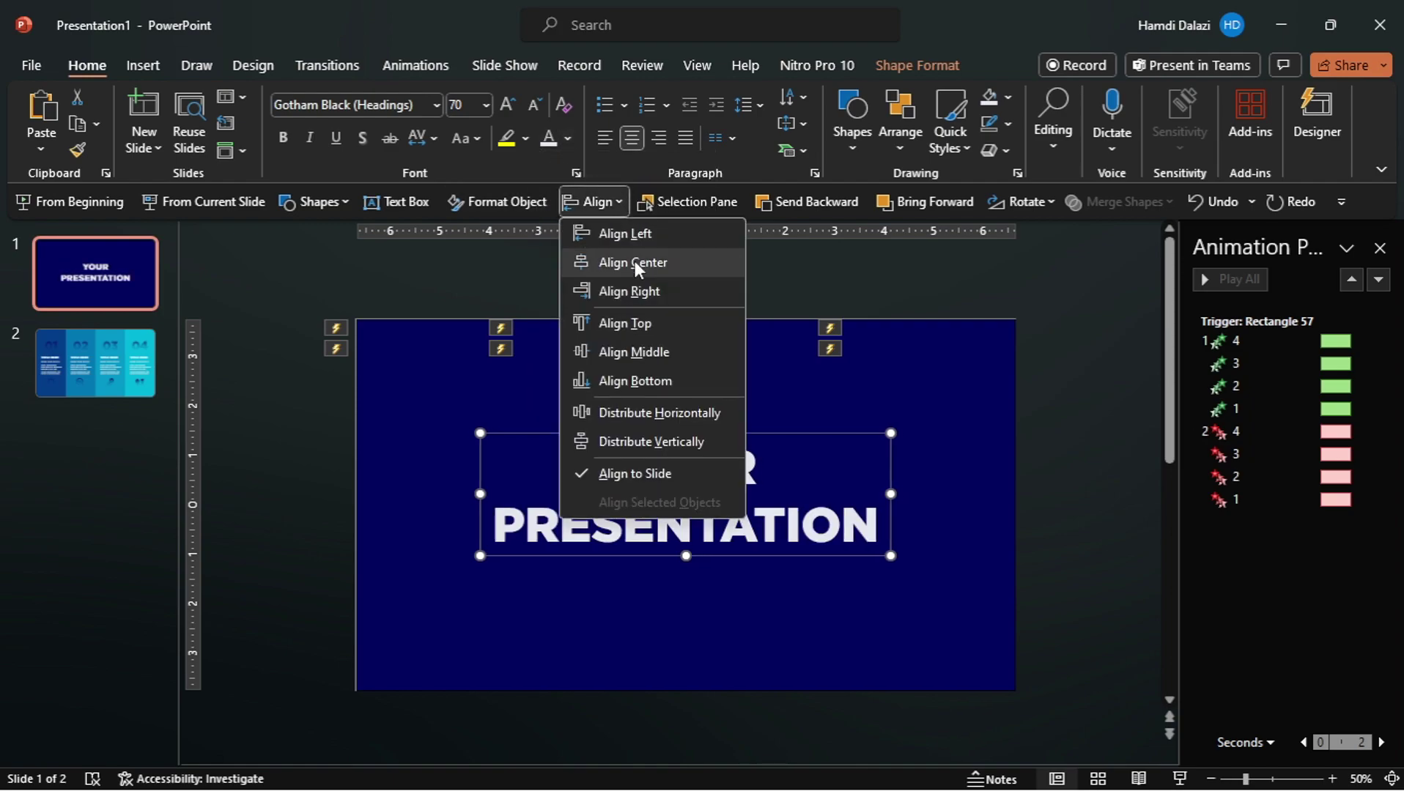
click(667, 350)
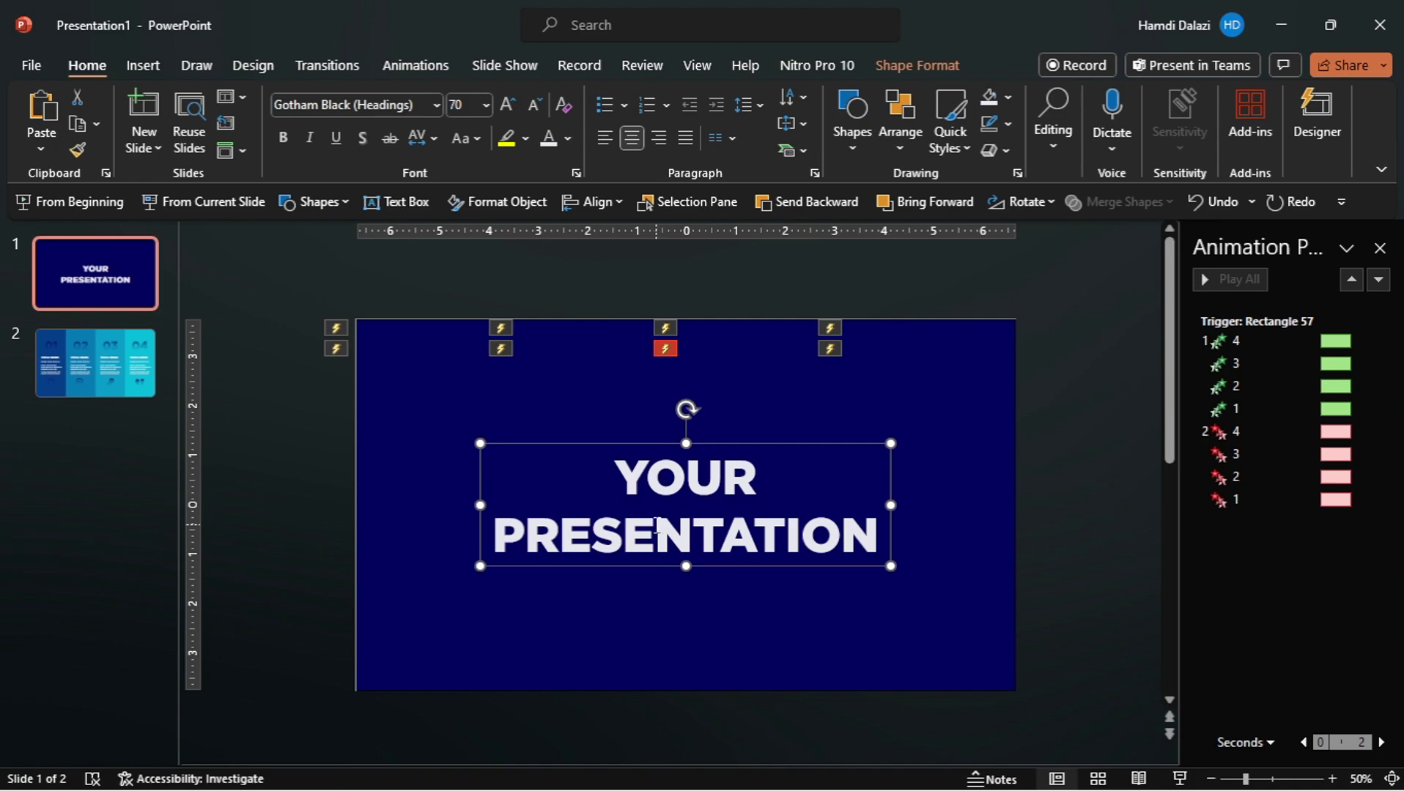
Give the title a Fade exit animation.
click(415, 67)
click(766, 147)
scroll(774, 197, down, 3)
Give the YOUR PRESENTATION title a fade-out exit and a fade-in entrance.
click(249, 447)
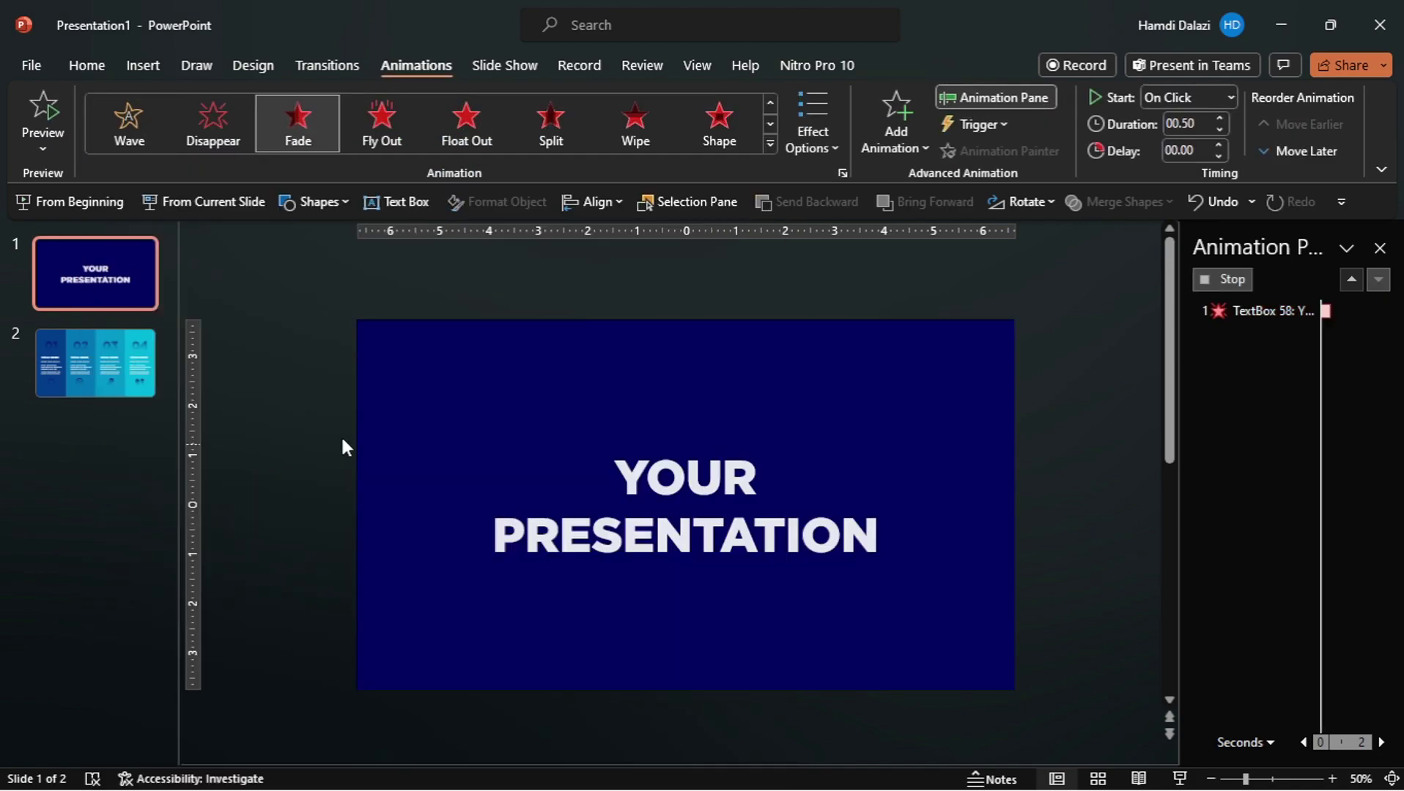
click(899, 140)
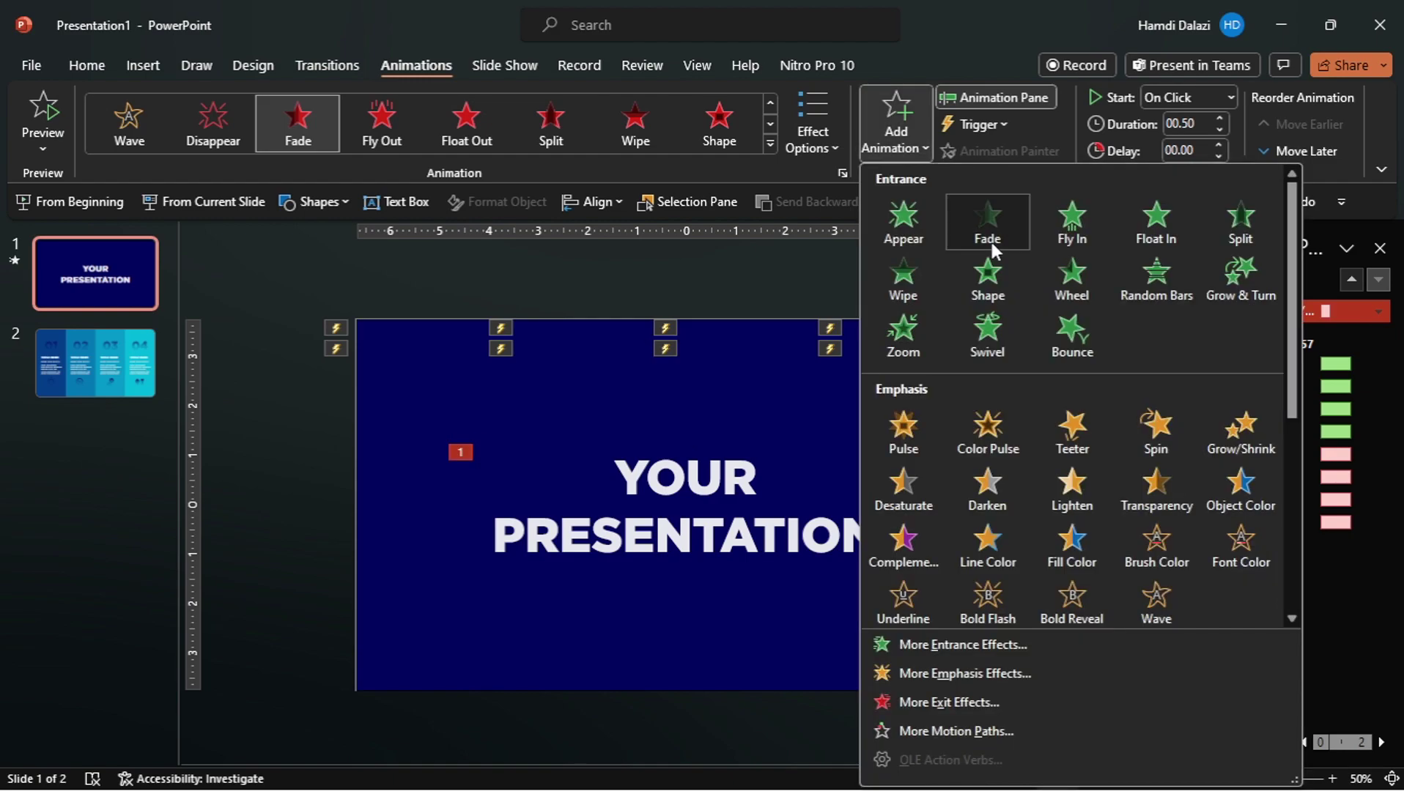
click(990, 239)
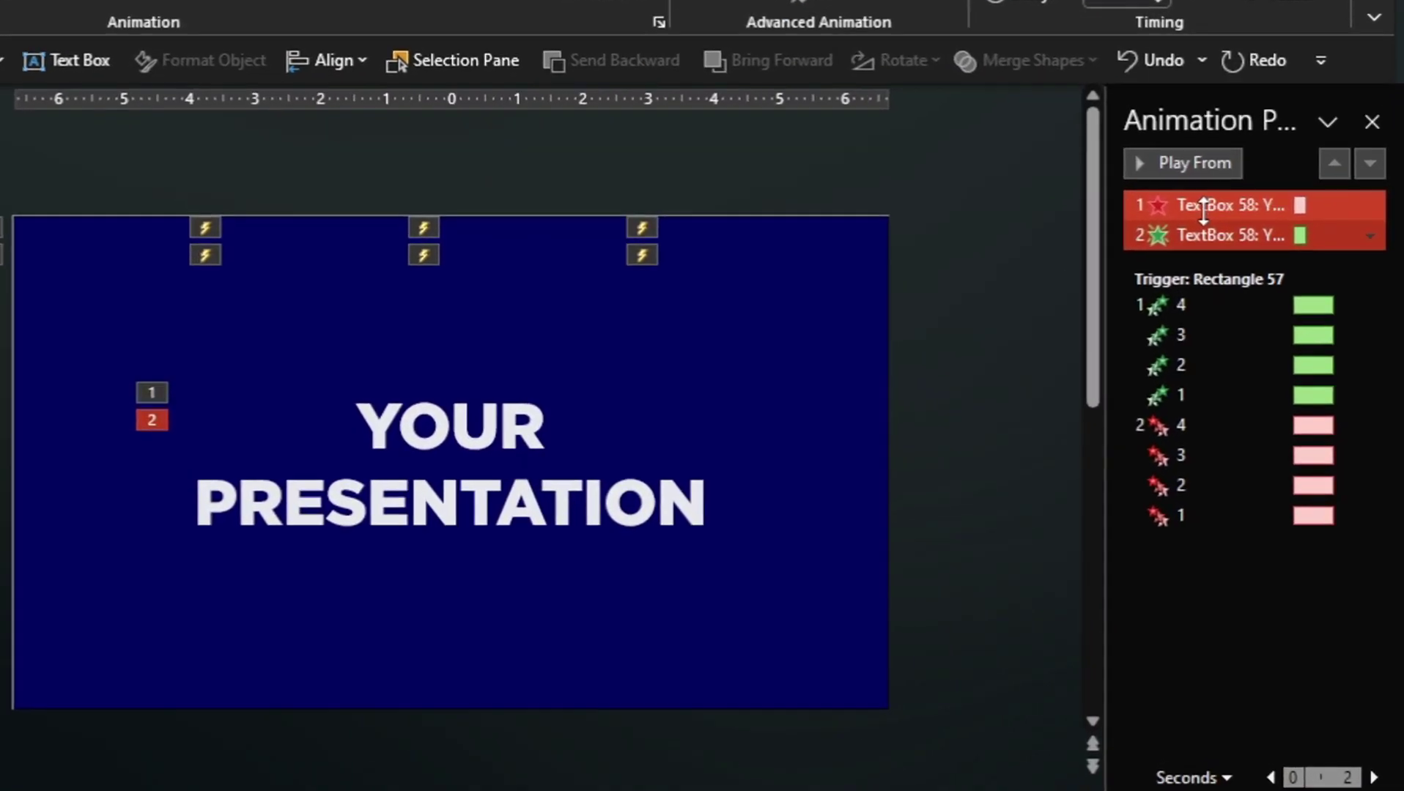
Reorder Rectangle 57's trigger: title exit first, columns After Previous, title entrance last.
drag(1203, 205, 1202, 277)
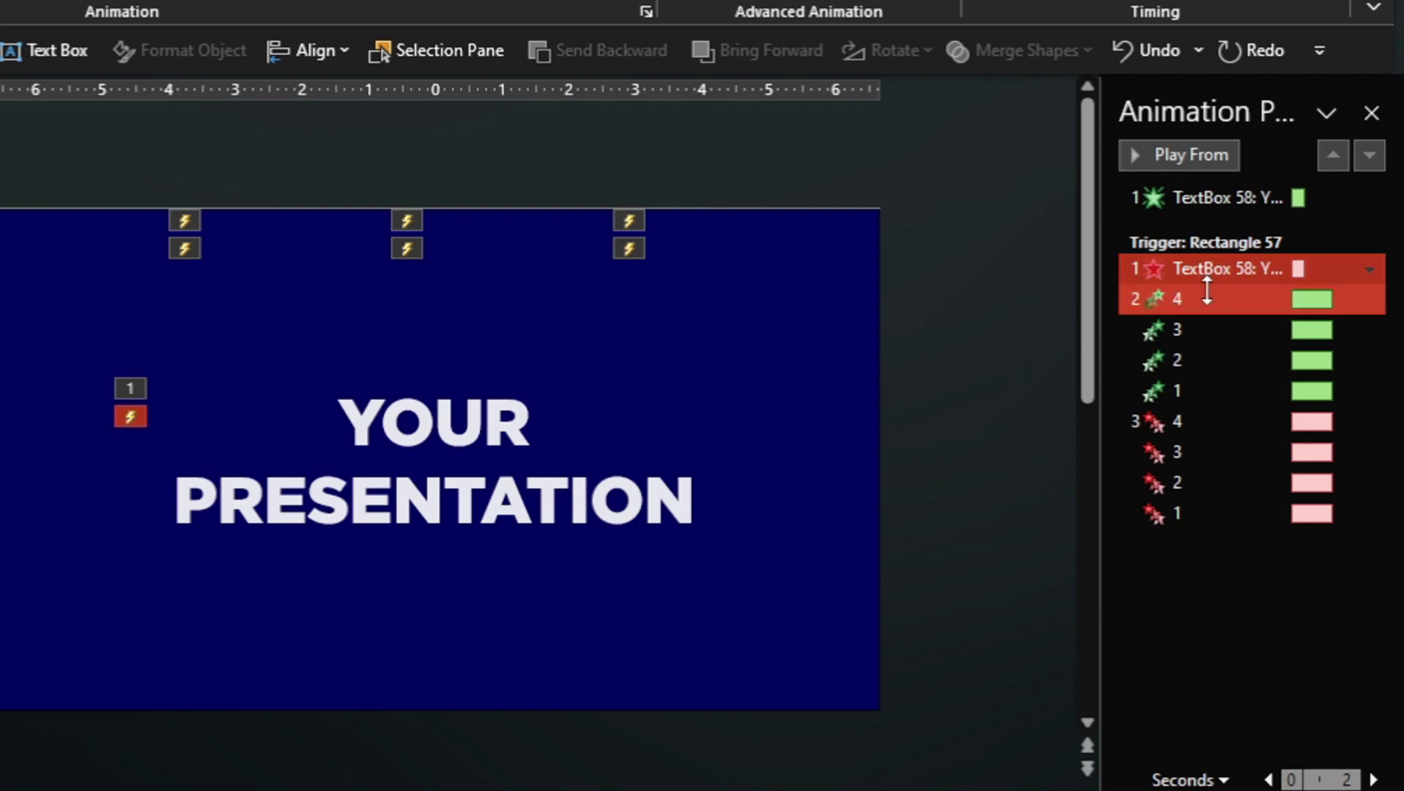
right_click(1207, 297)
click(1267, 382)
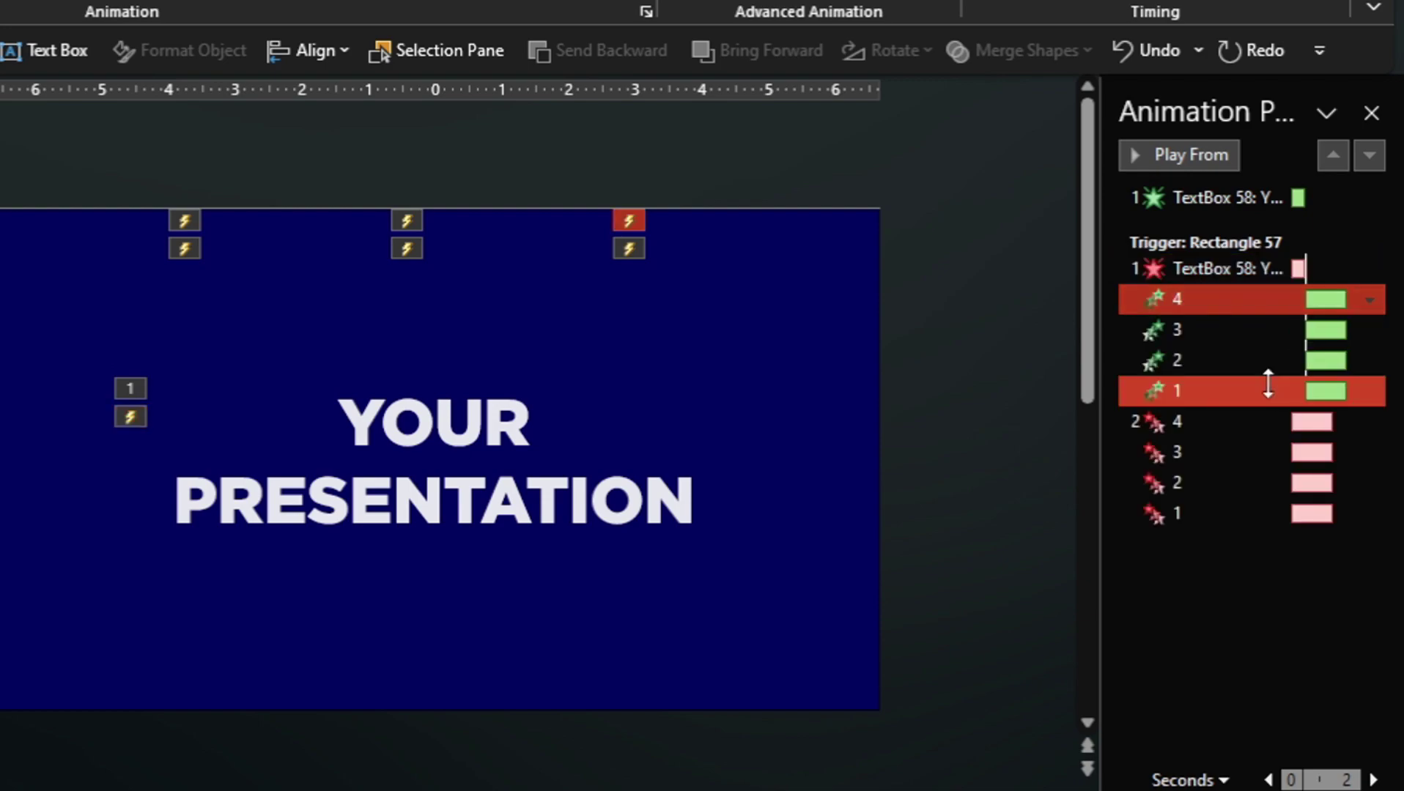
drag(1218, 197, 1227, 520)
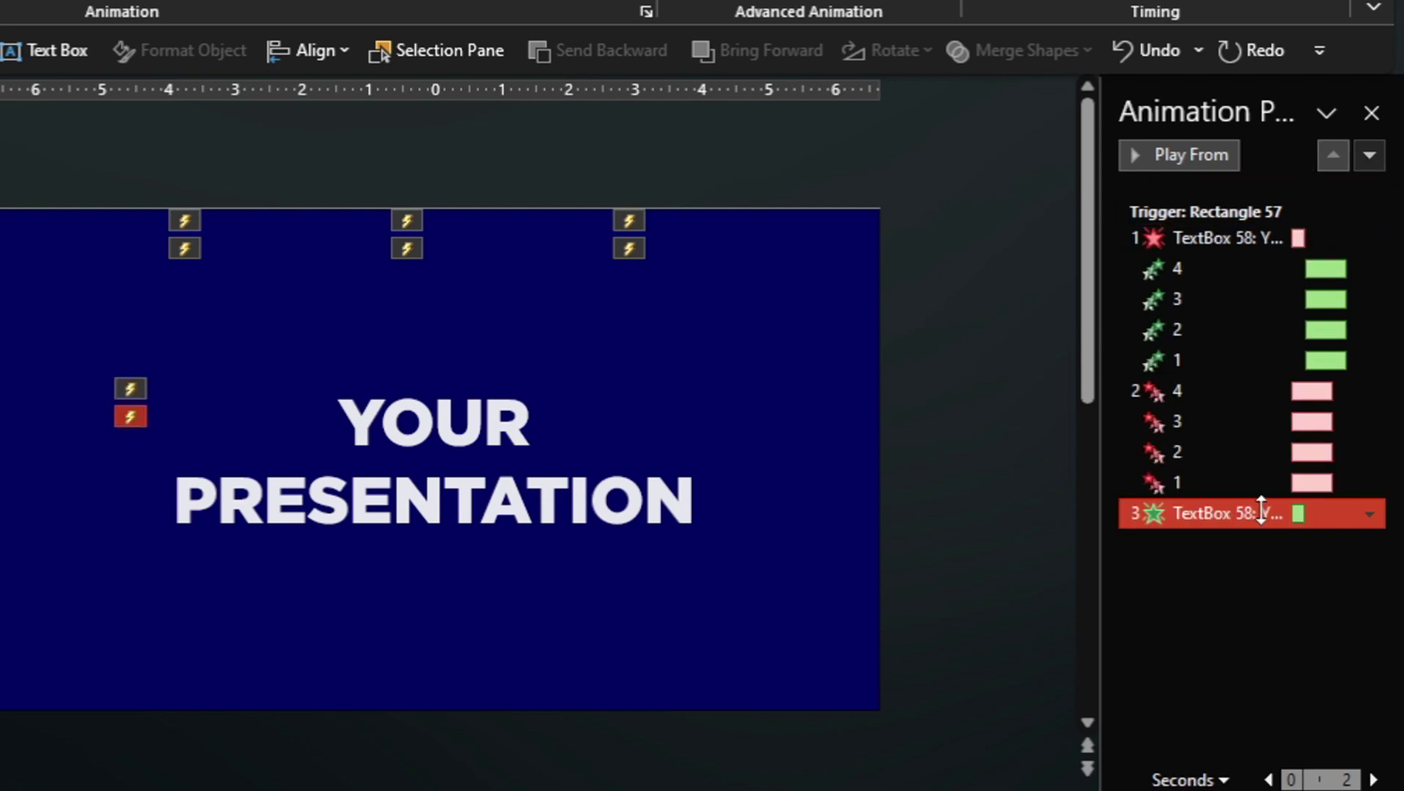
click(1369, 515)
click(1298, 598)
click(1144, 456)
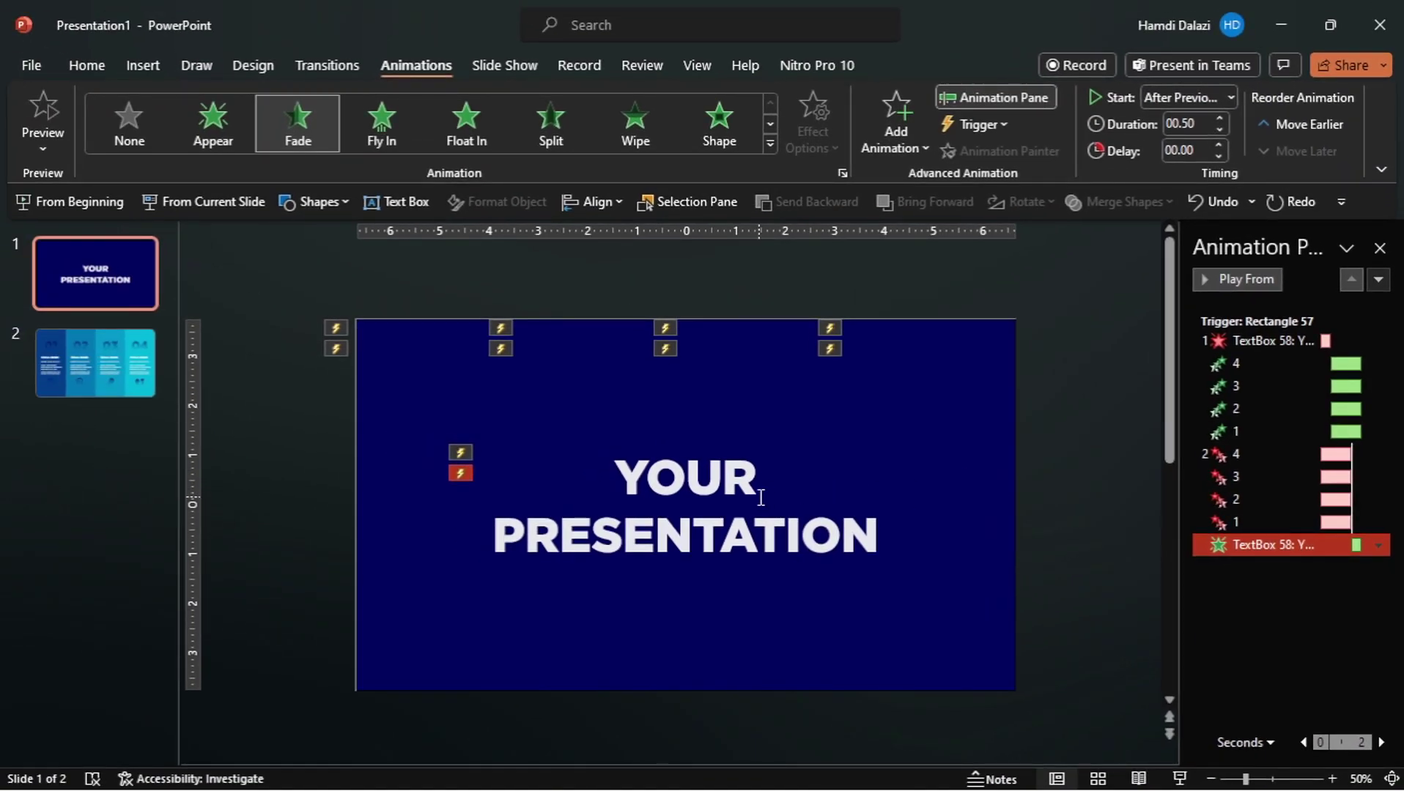
Send the YOUR PRESENTATION text box to the back, behind the rectangle.
click(529, 430)
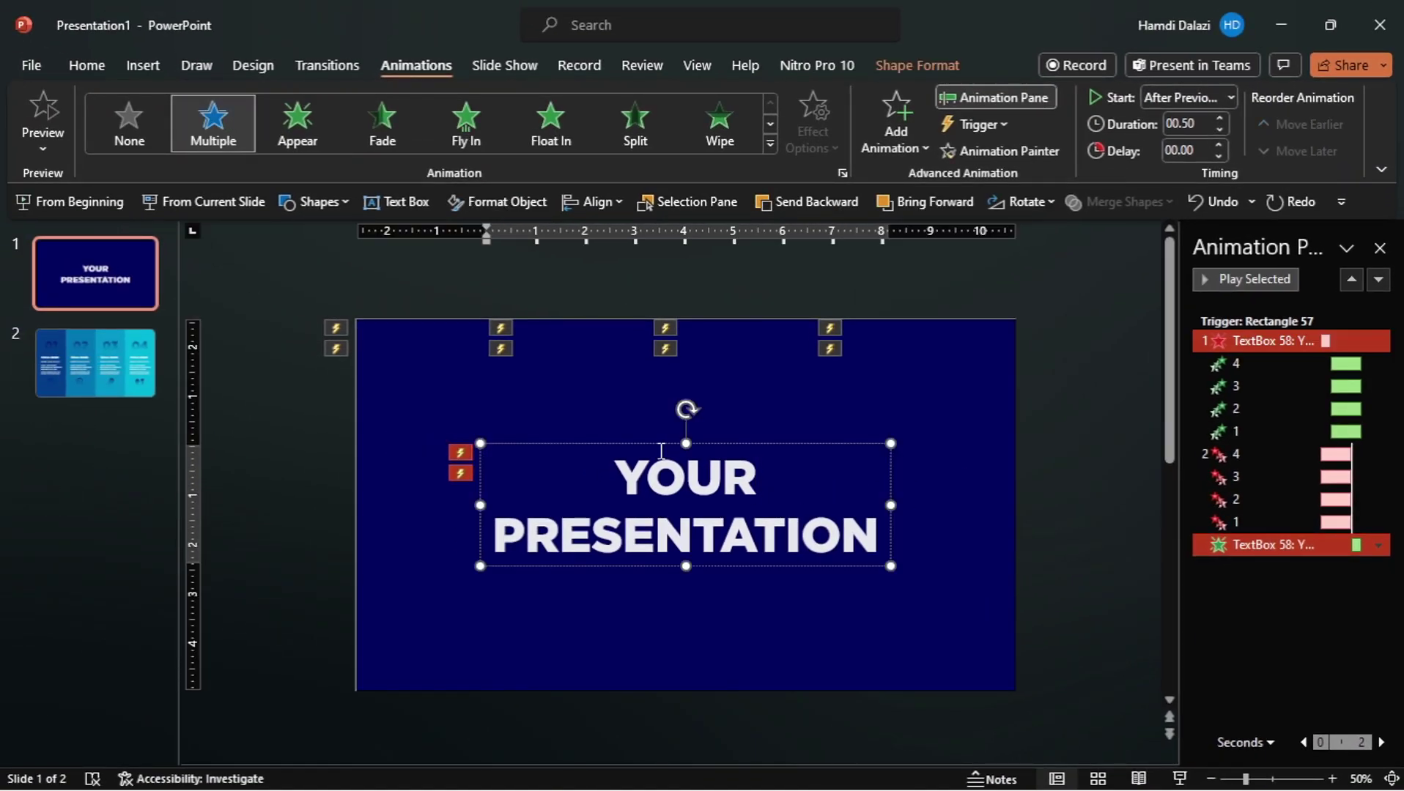
key(Escape)
click(918, 65)
click(1147, 124)
click(1139, 167)
Set the full-slide rectangle to 100% transparency with no outline.
click(979, 355)
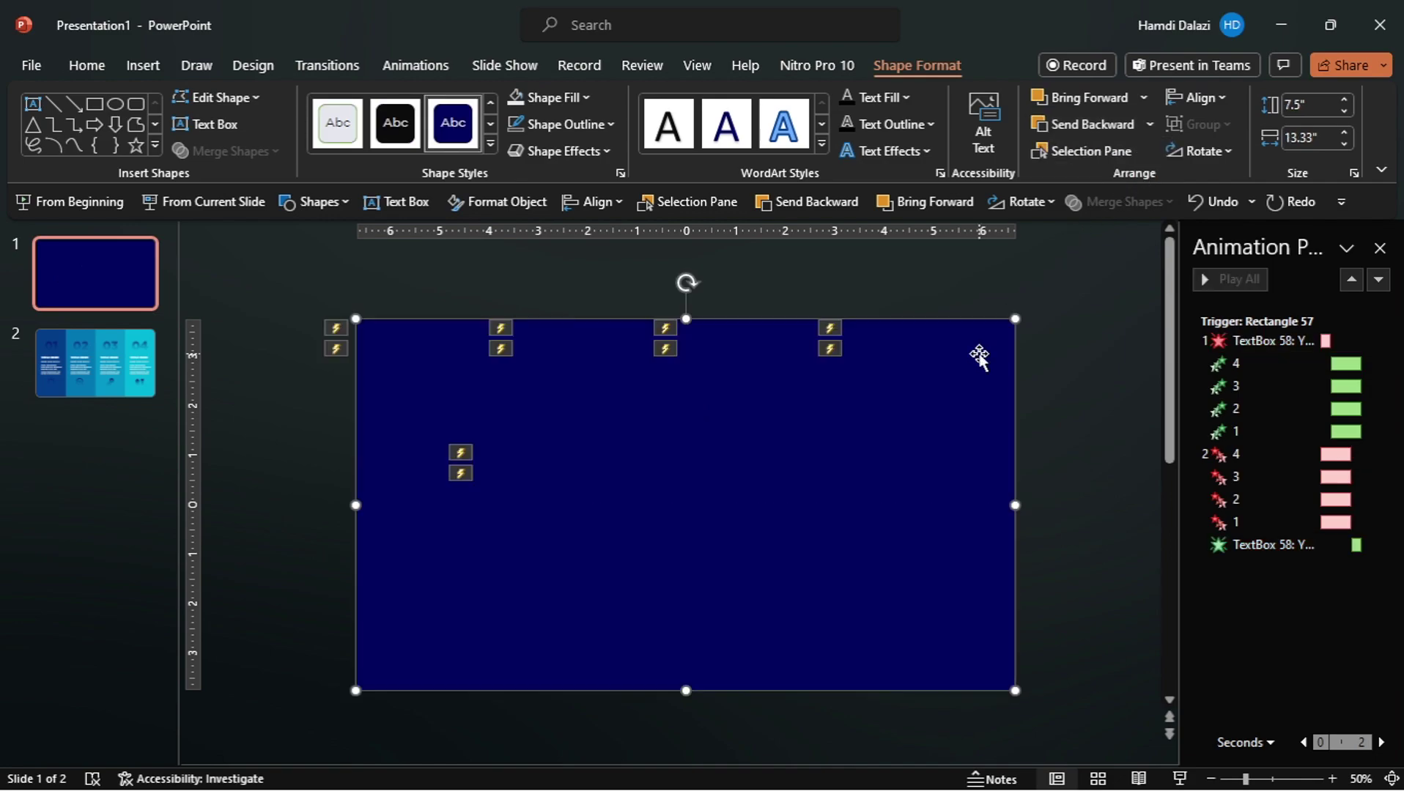
click(515, 201)
text(100)
key(Return)
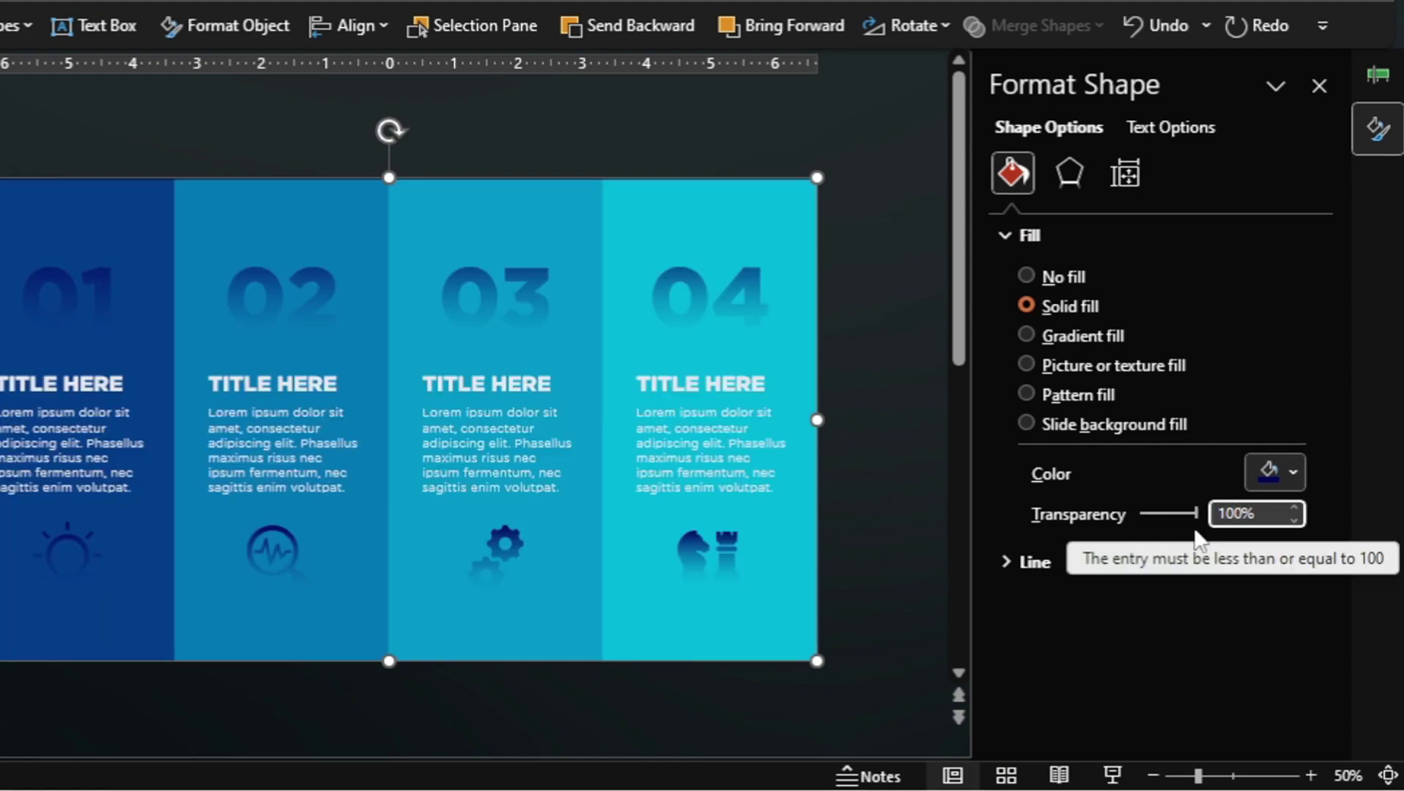
click(1011, 565)
click(1027, 603)
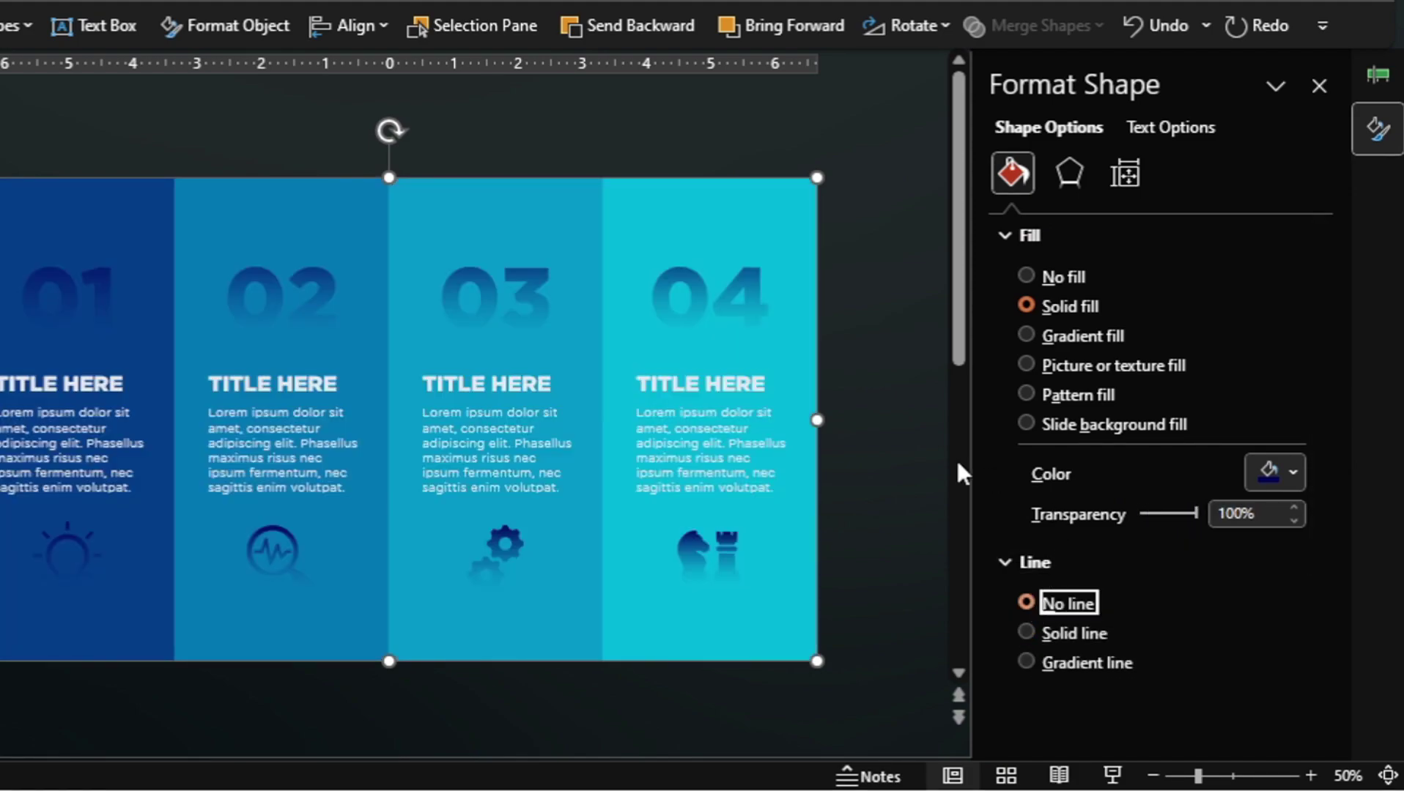
Give slide 1 a Dark Blue, Accent 1 background.
click(887, 417)
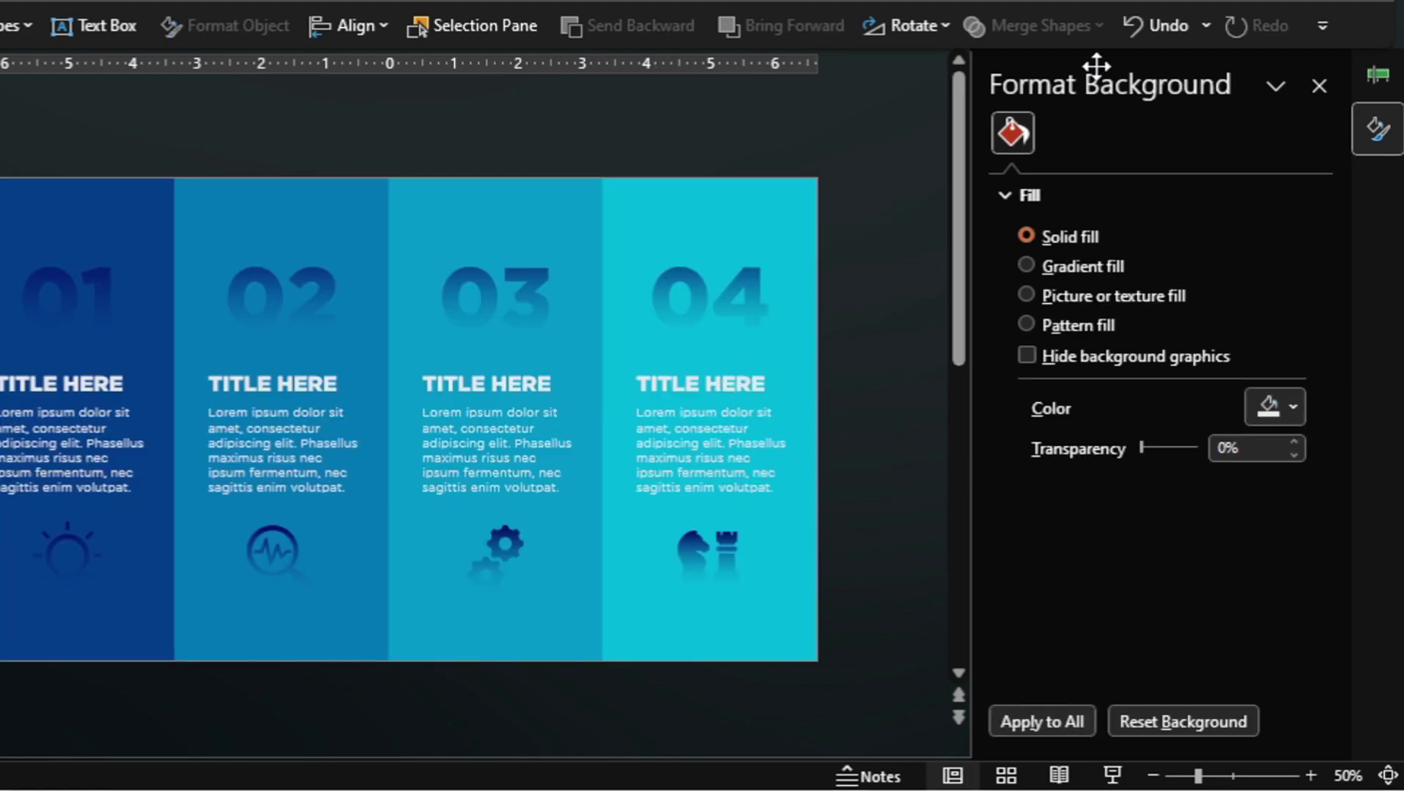
click(1267, 403)
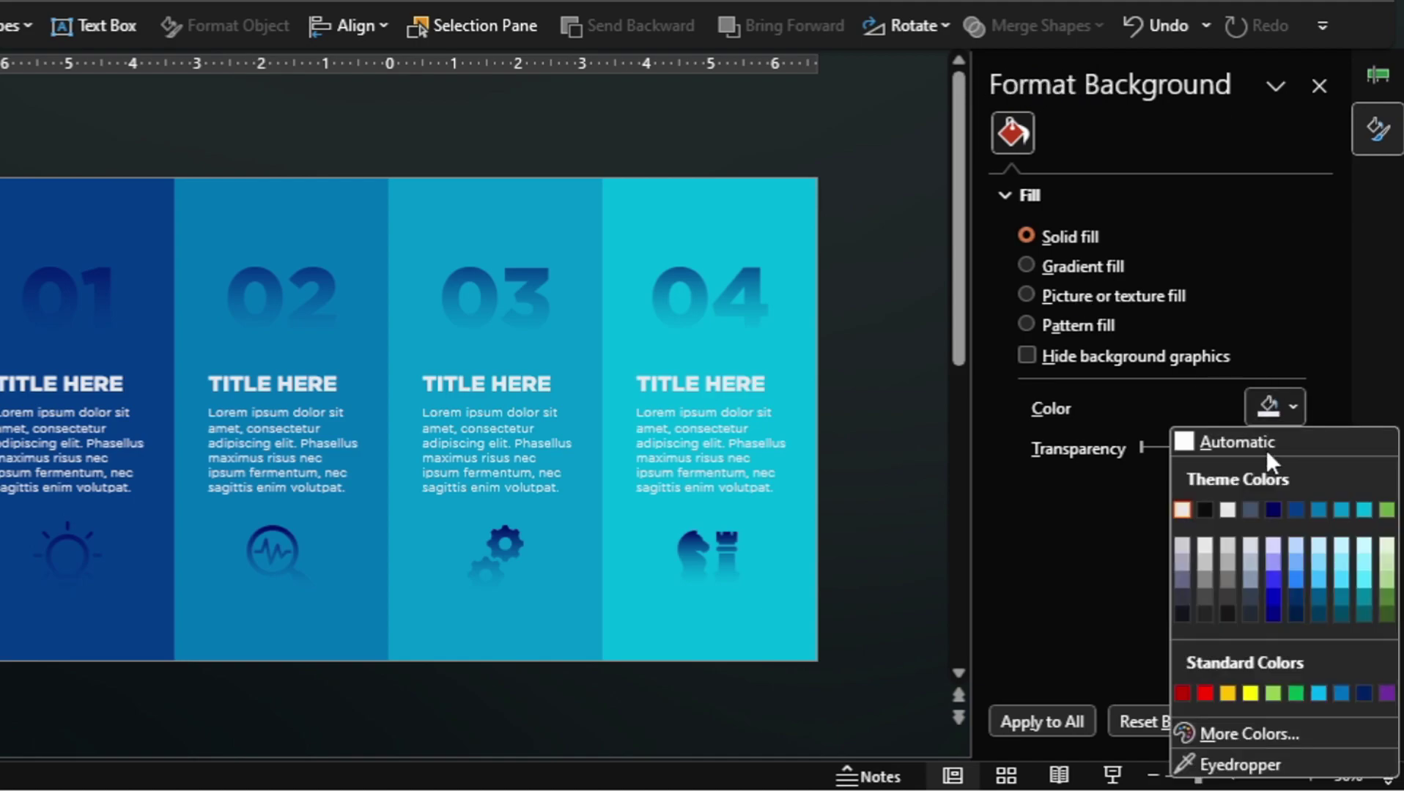
click(1278, 504)
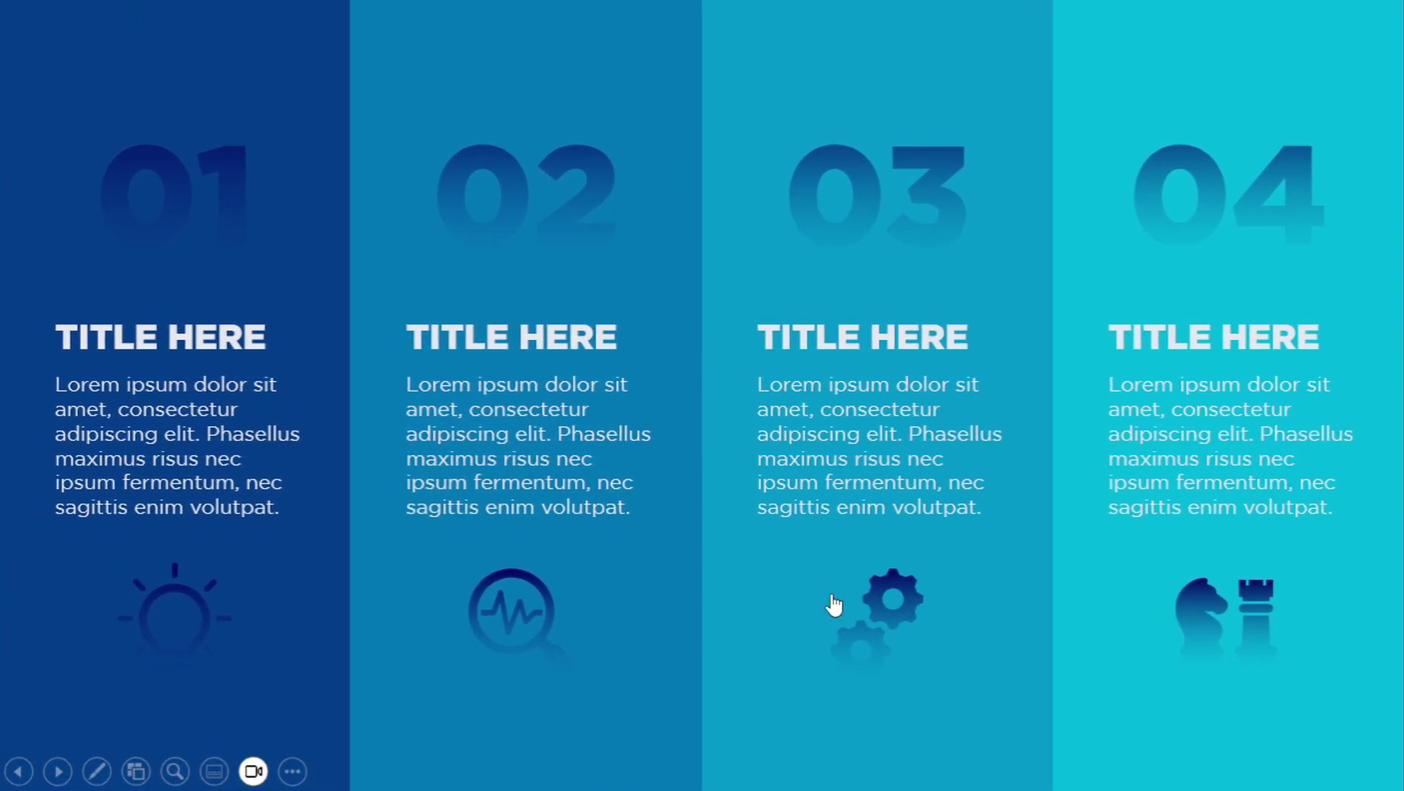
click(834, 605)
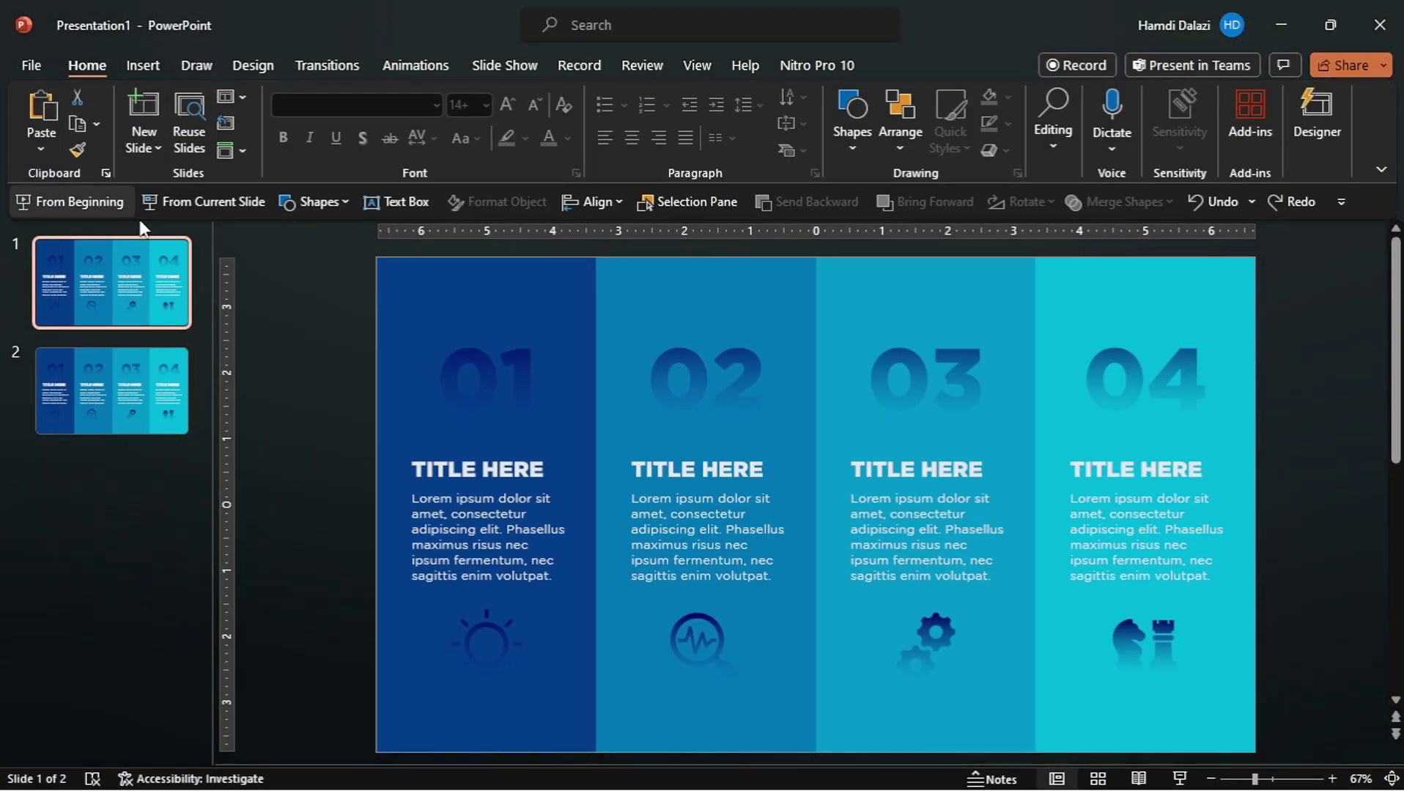
Give slide 2 a dark blue background colour.
click(175, 381)
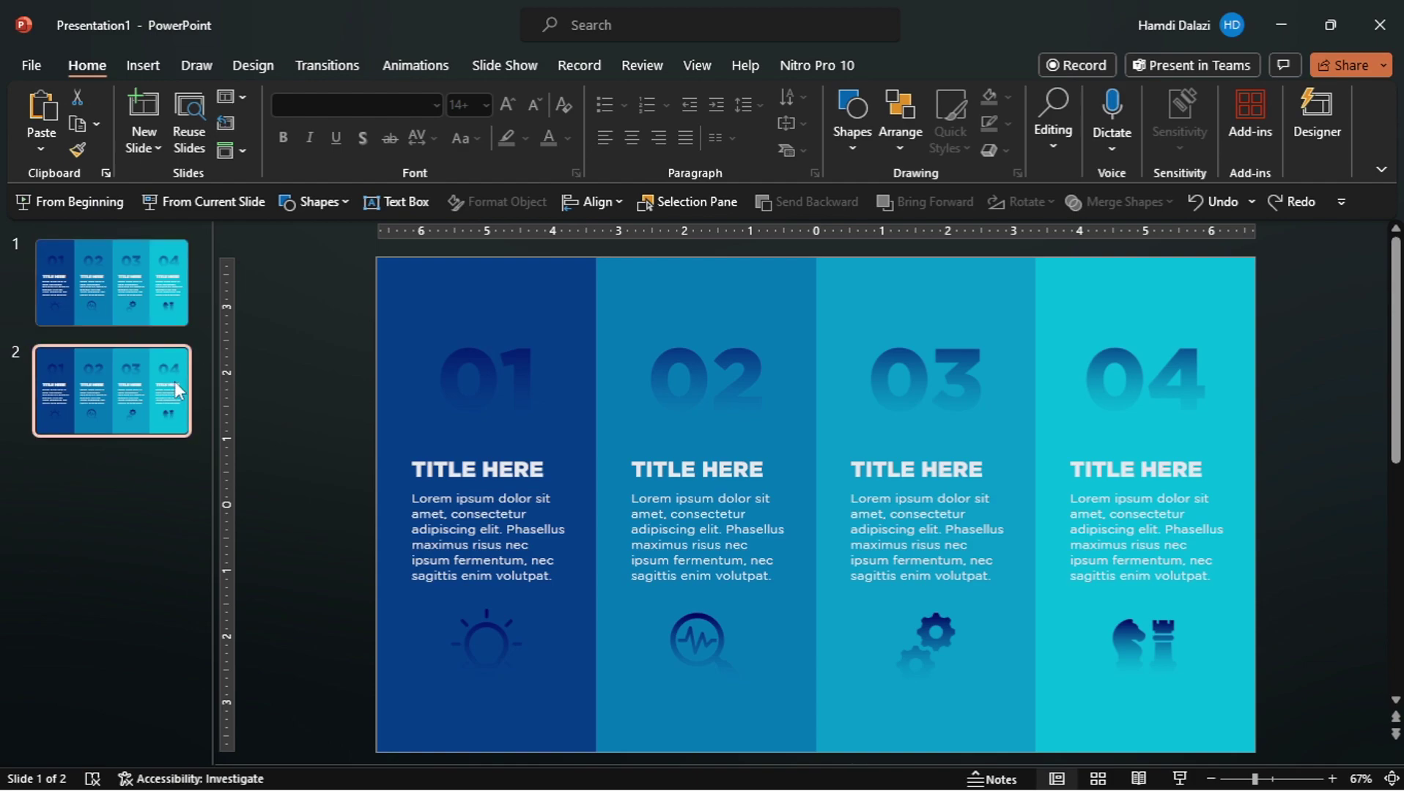
right_click(174, 381)
click(387, 635)
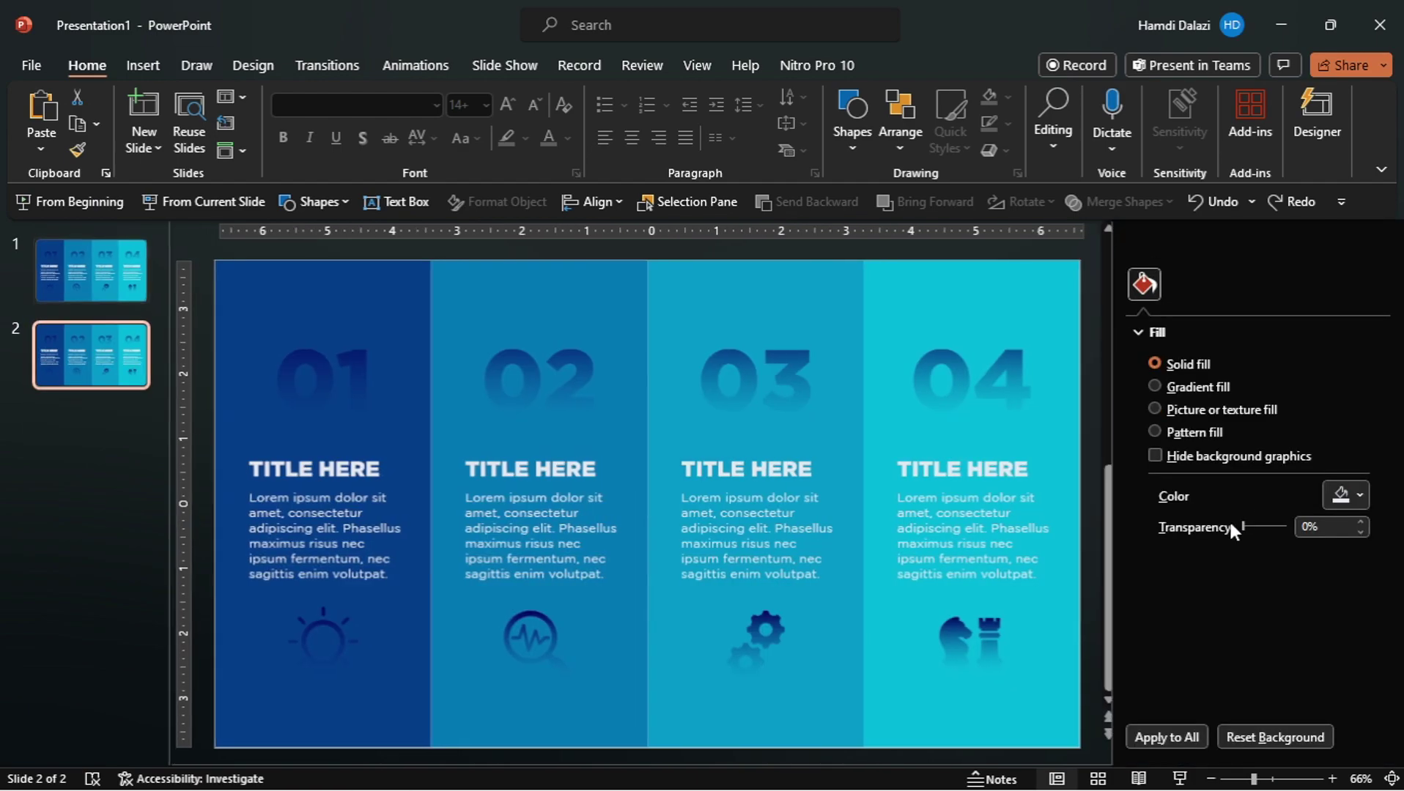
click(1341, 495)
click(1303, 574)
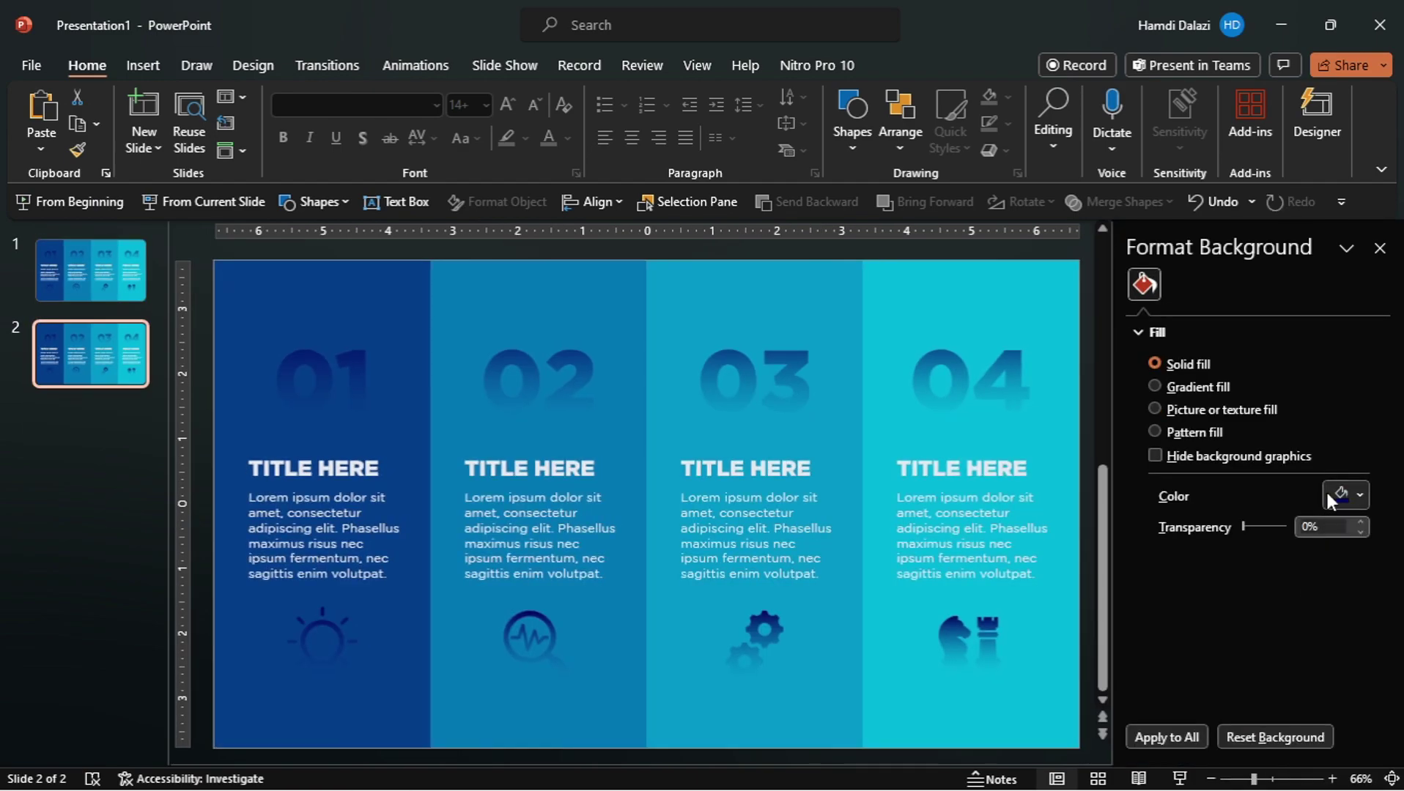
click(1380, 248)
Duplicate slide 2 as slide 3, then stack slide 2's columns just off its left edge.
key(ctrl+d)
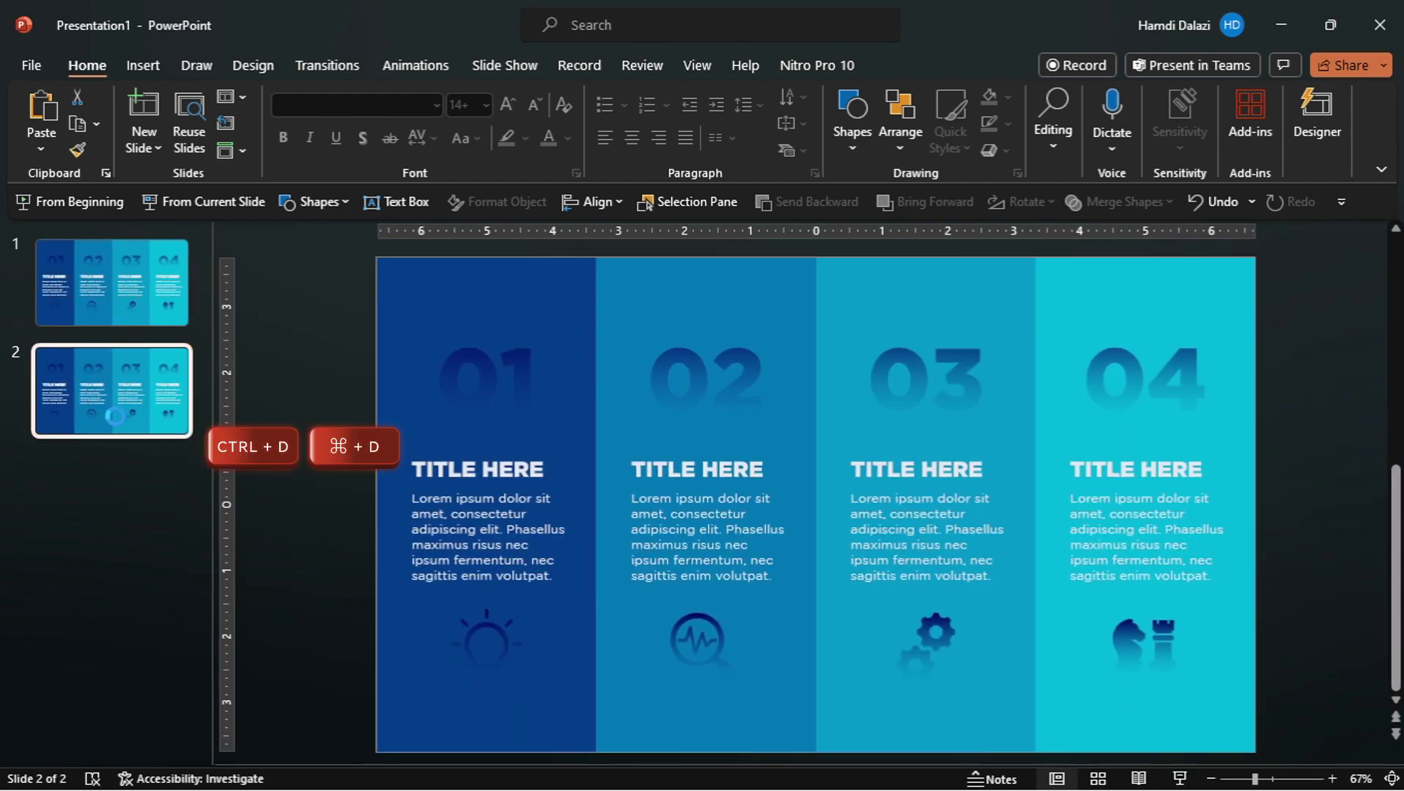
click(116, 416)
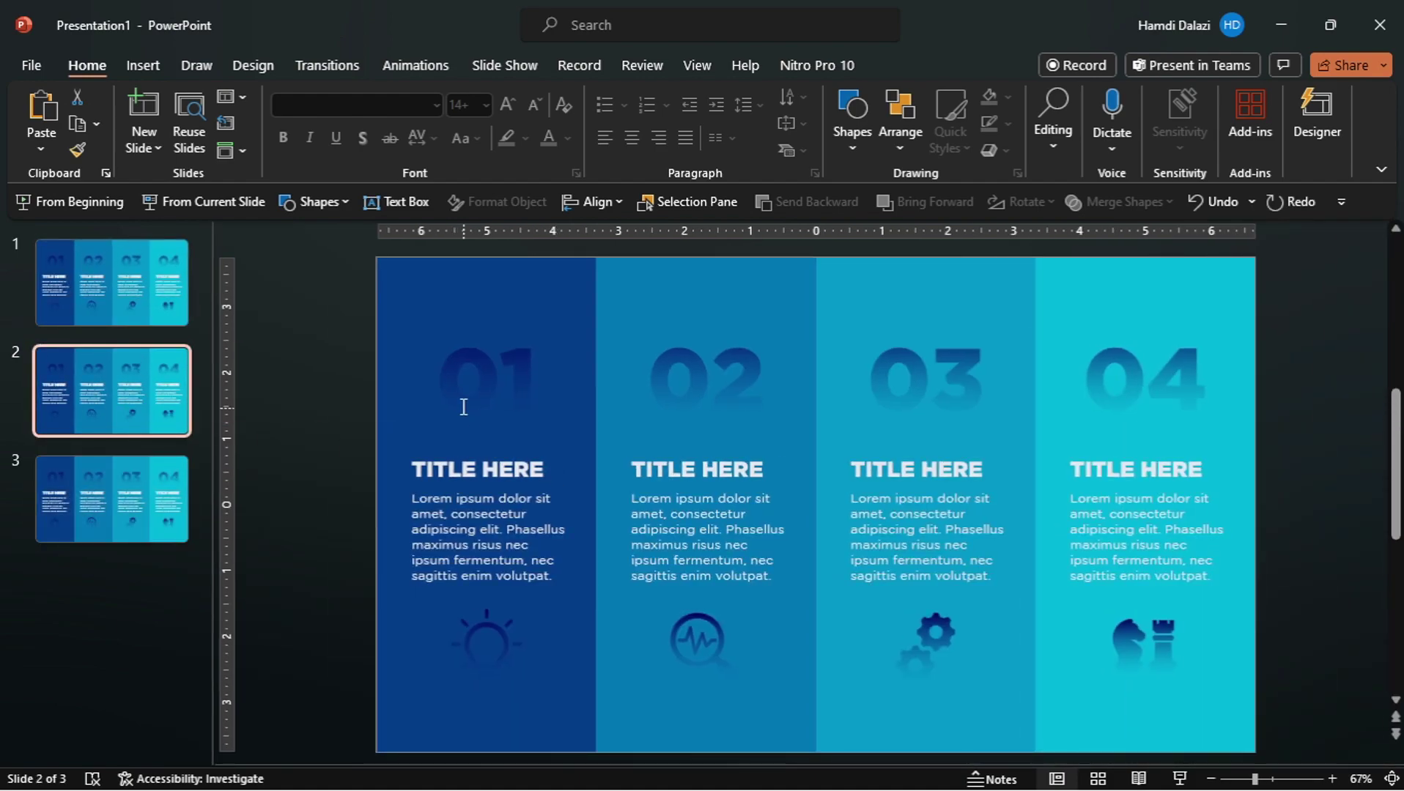
click(356, 397)
key(ctrl+a)
click(594, 199)
click(611, 227)
scroll(560, 282, down, 2)
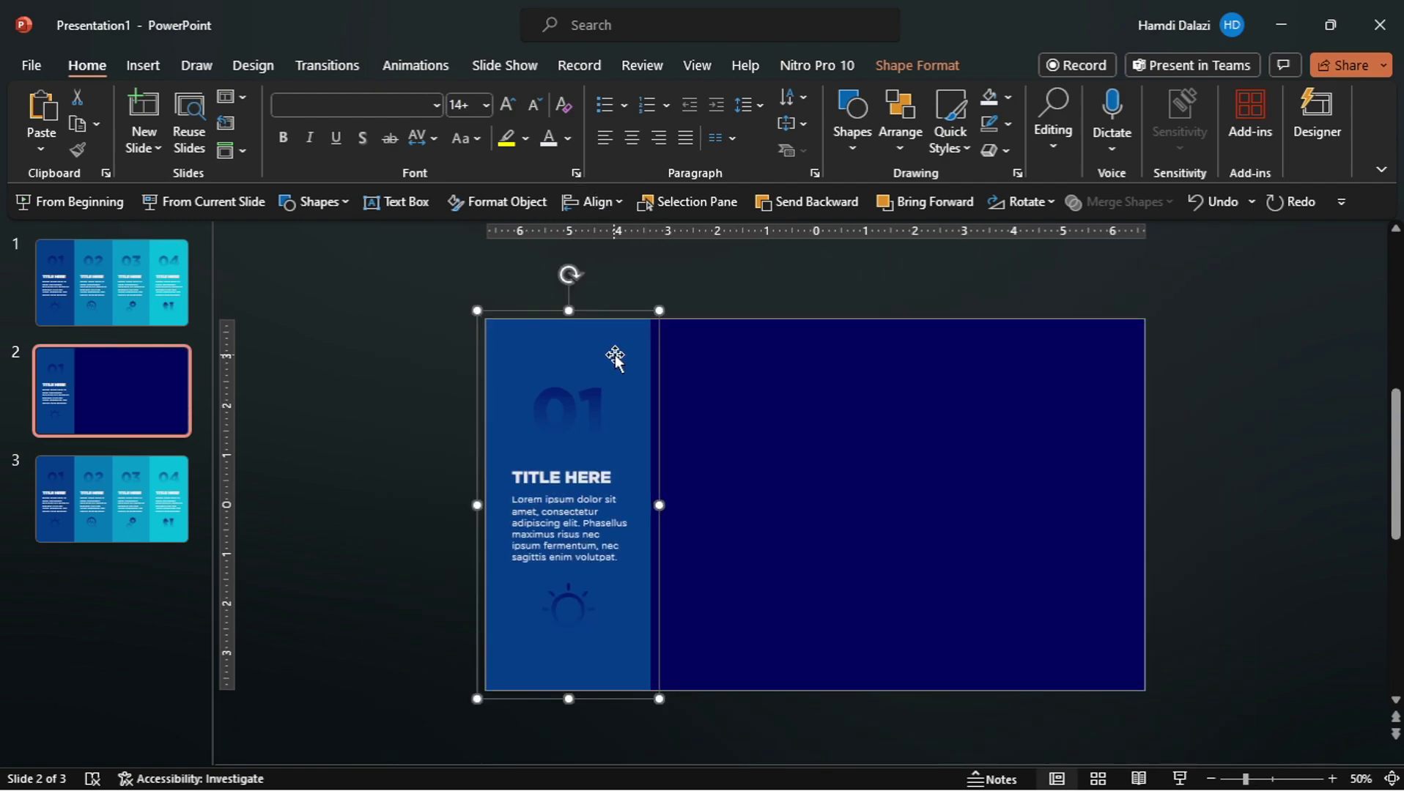
drag(615, 358, 451, 368)
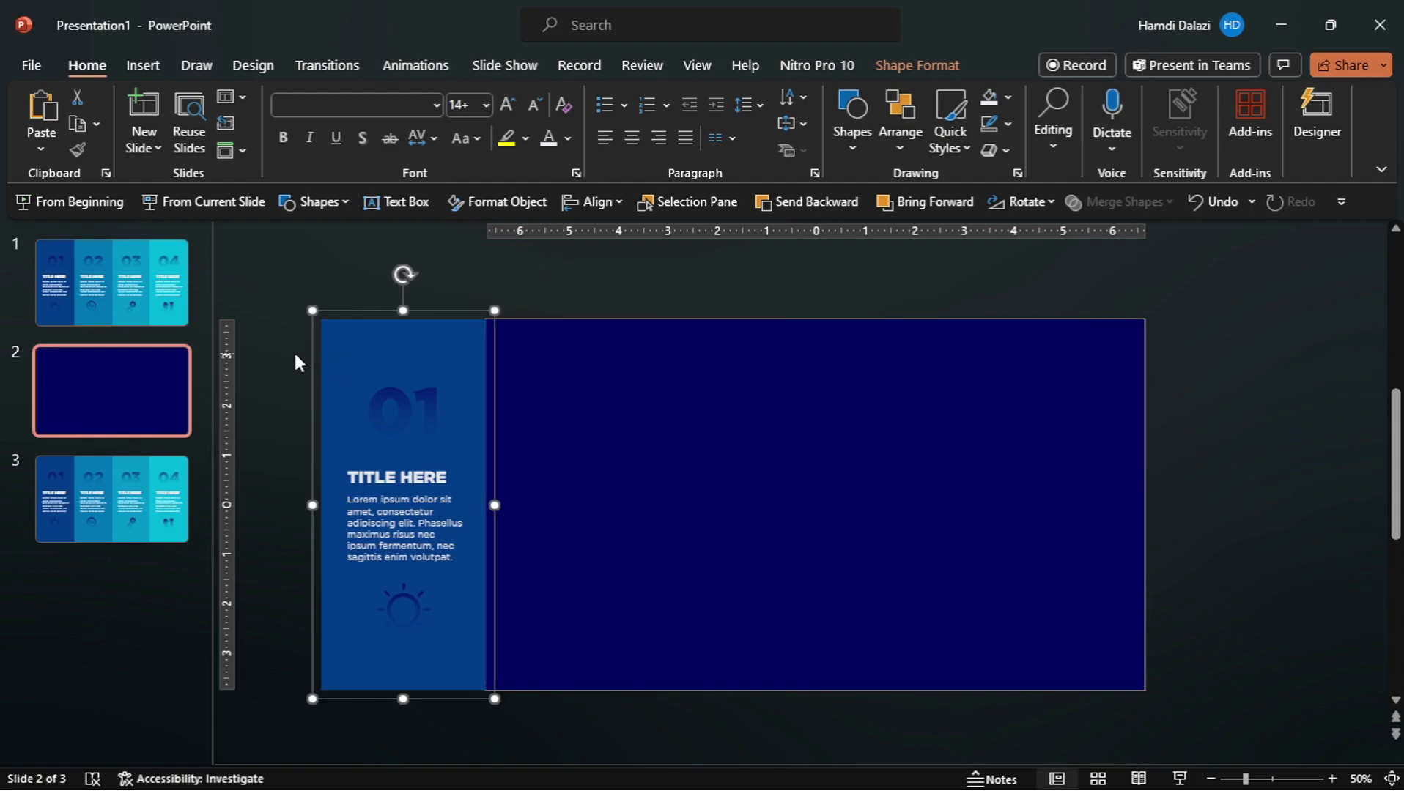
click(157, 307)
click(688, 202)
Copy the TextBox 58 title from slide 1 and paste it onto slide 2.
click(1280, 437)
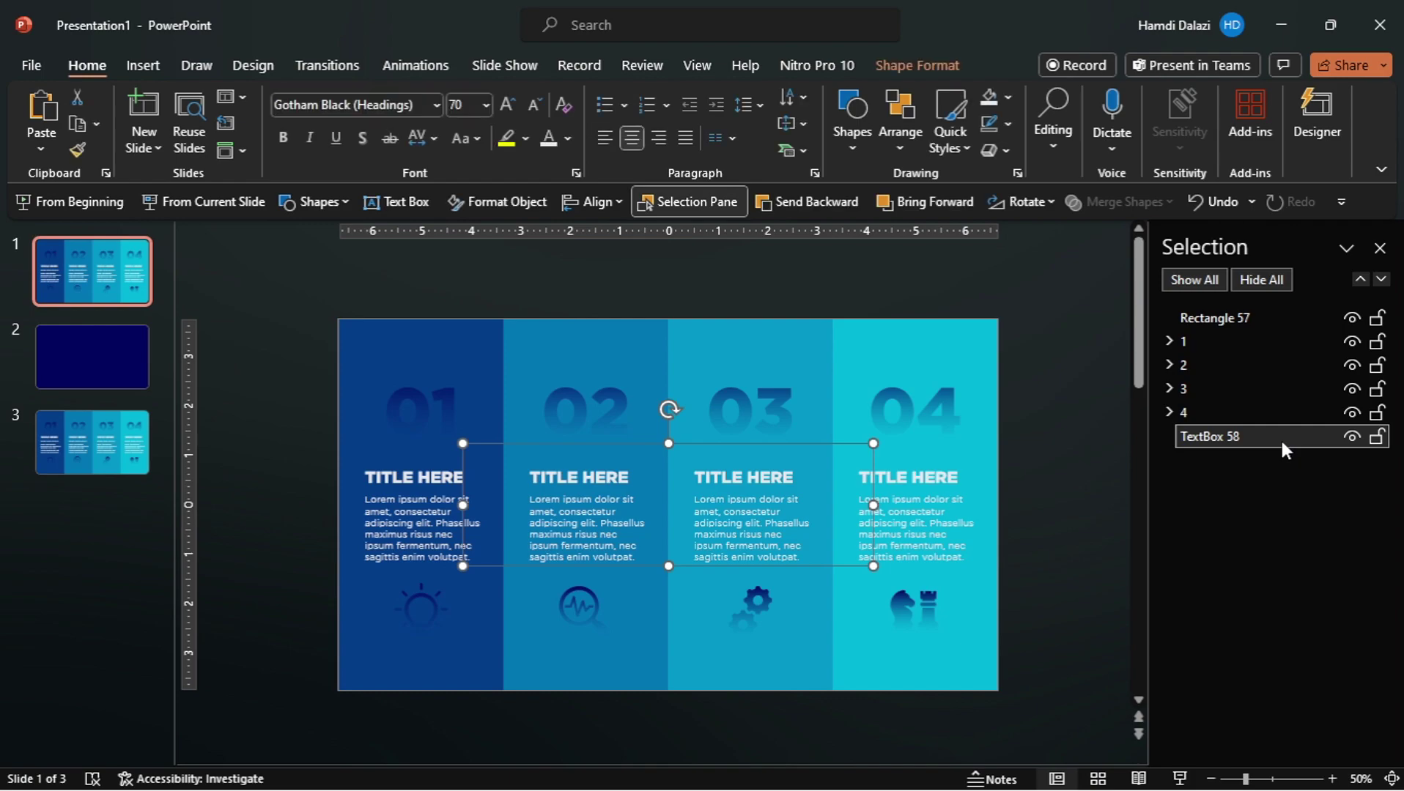
key(ctrl+c)
click(146, 370)
key(ctrl+v)
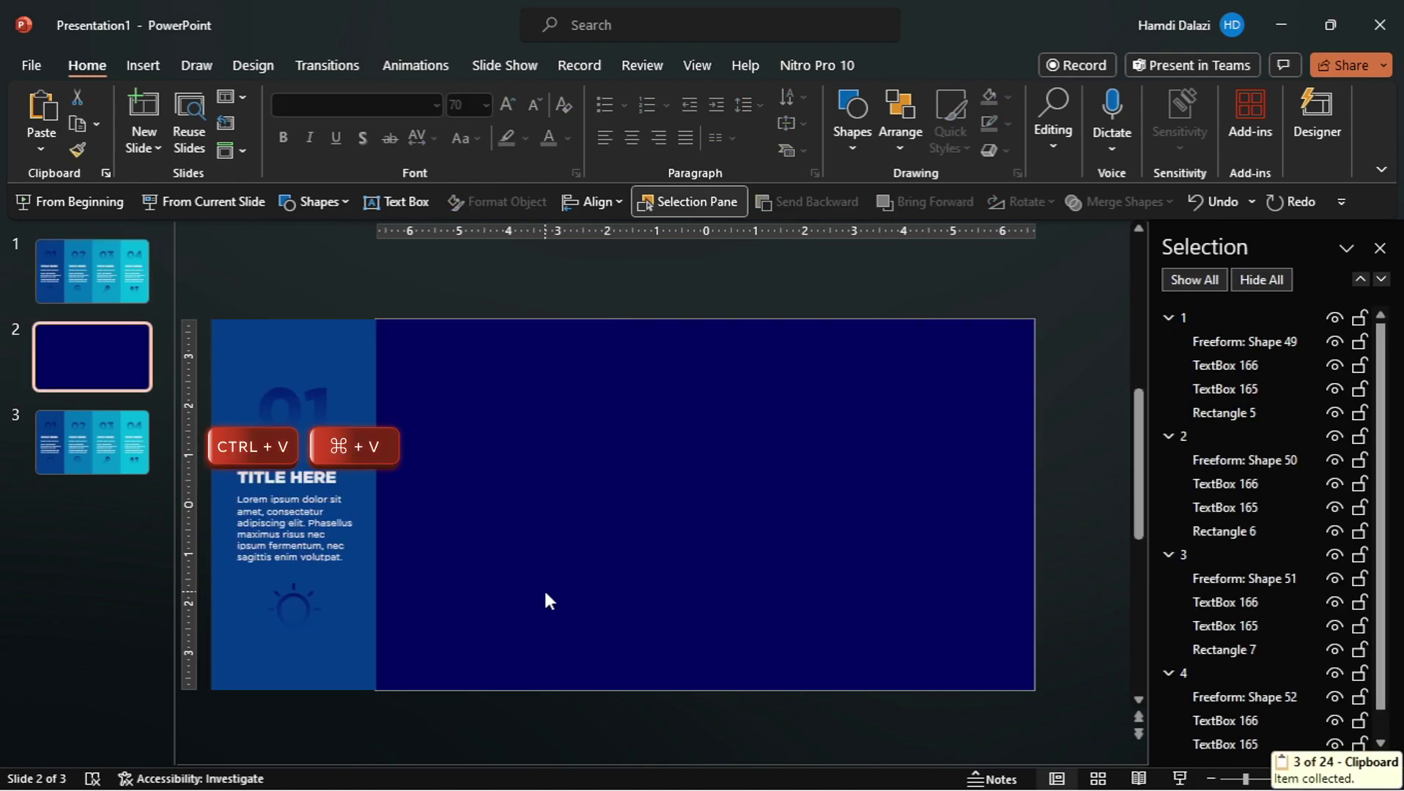
click(404, 76)
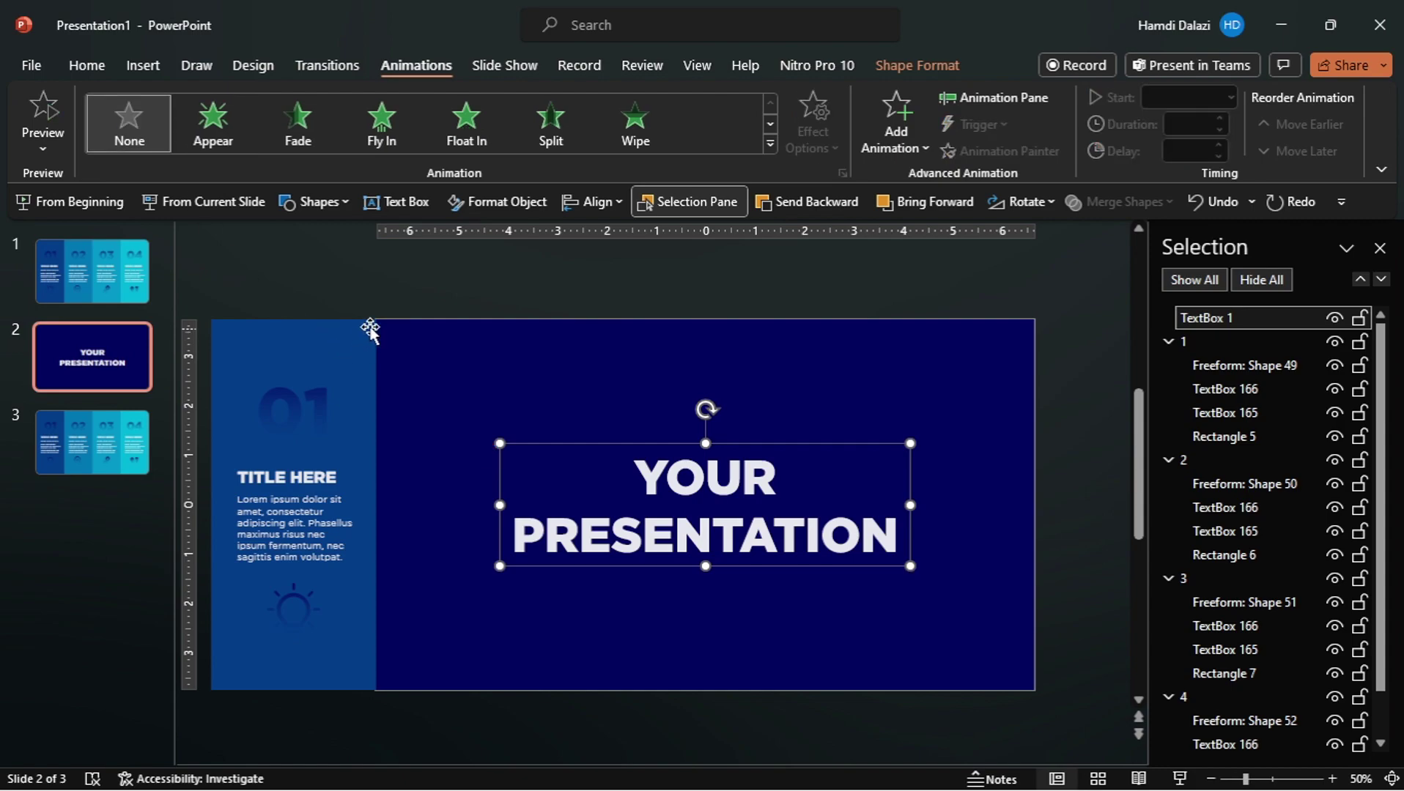
Apply a 01.50-second Morph transition to slides 2 and 3, then start the slideshow.
click(168, 424)
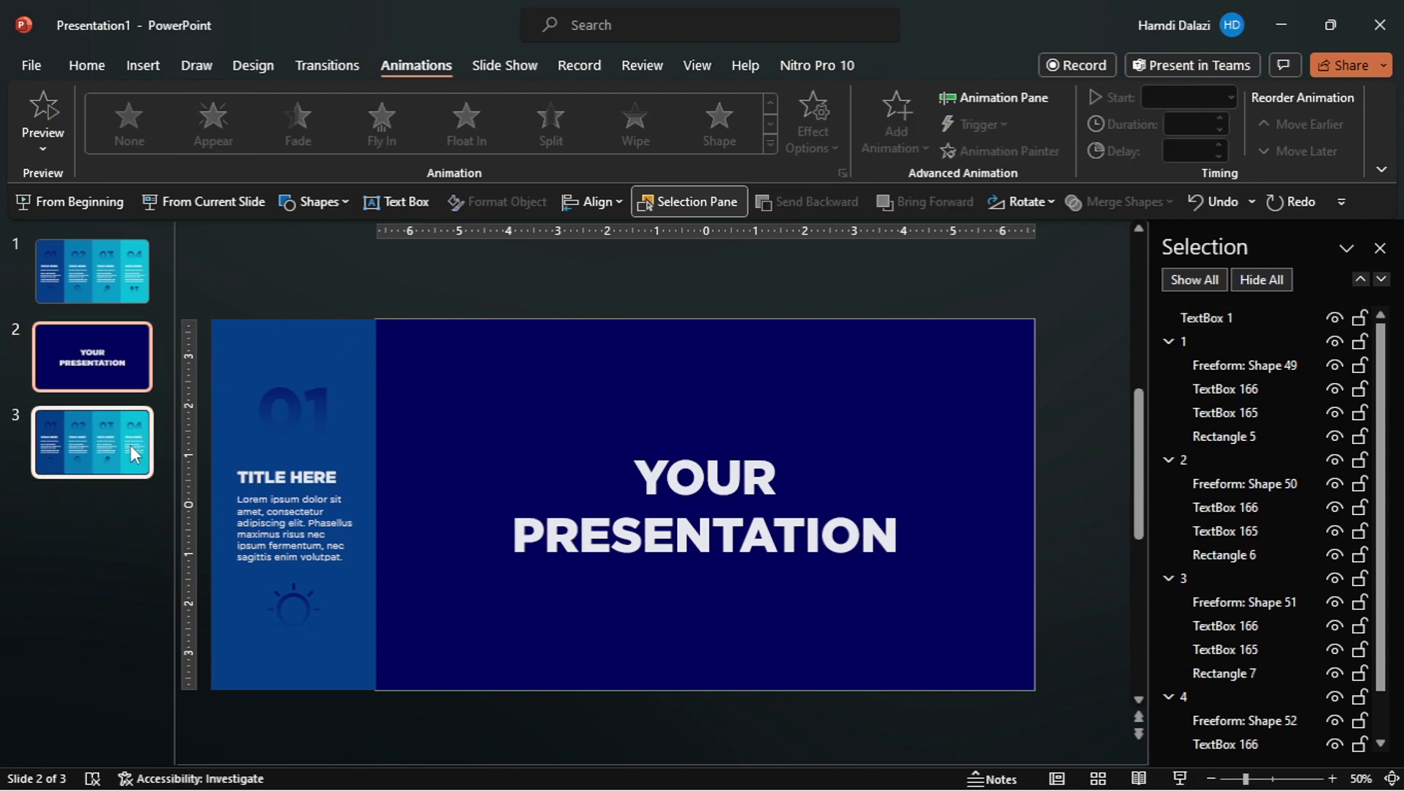
click(333, 70)
click(223, 128)
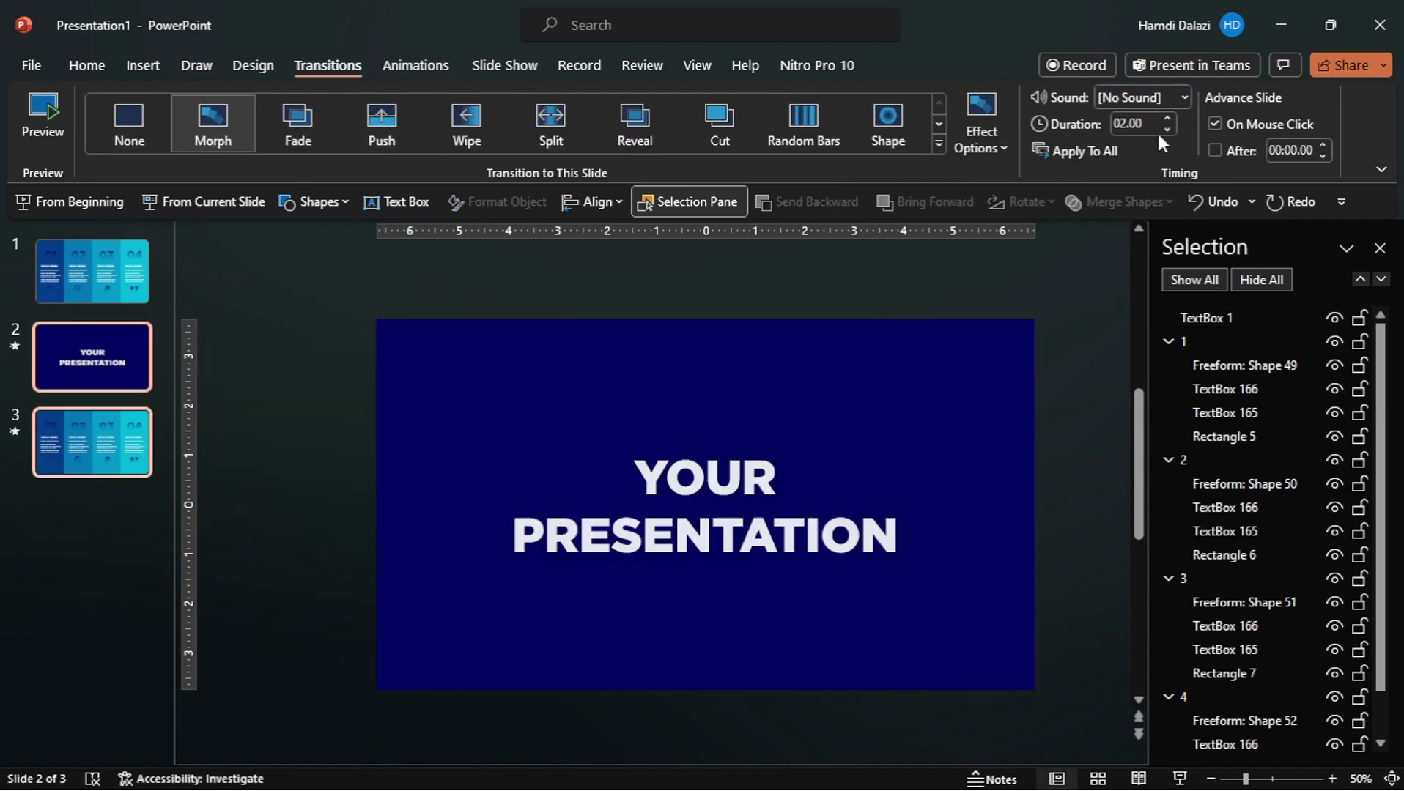
double_click(1143, 126)
key(BackSpace)
text(01.50)
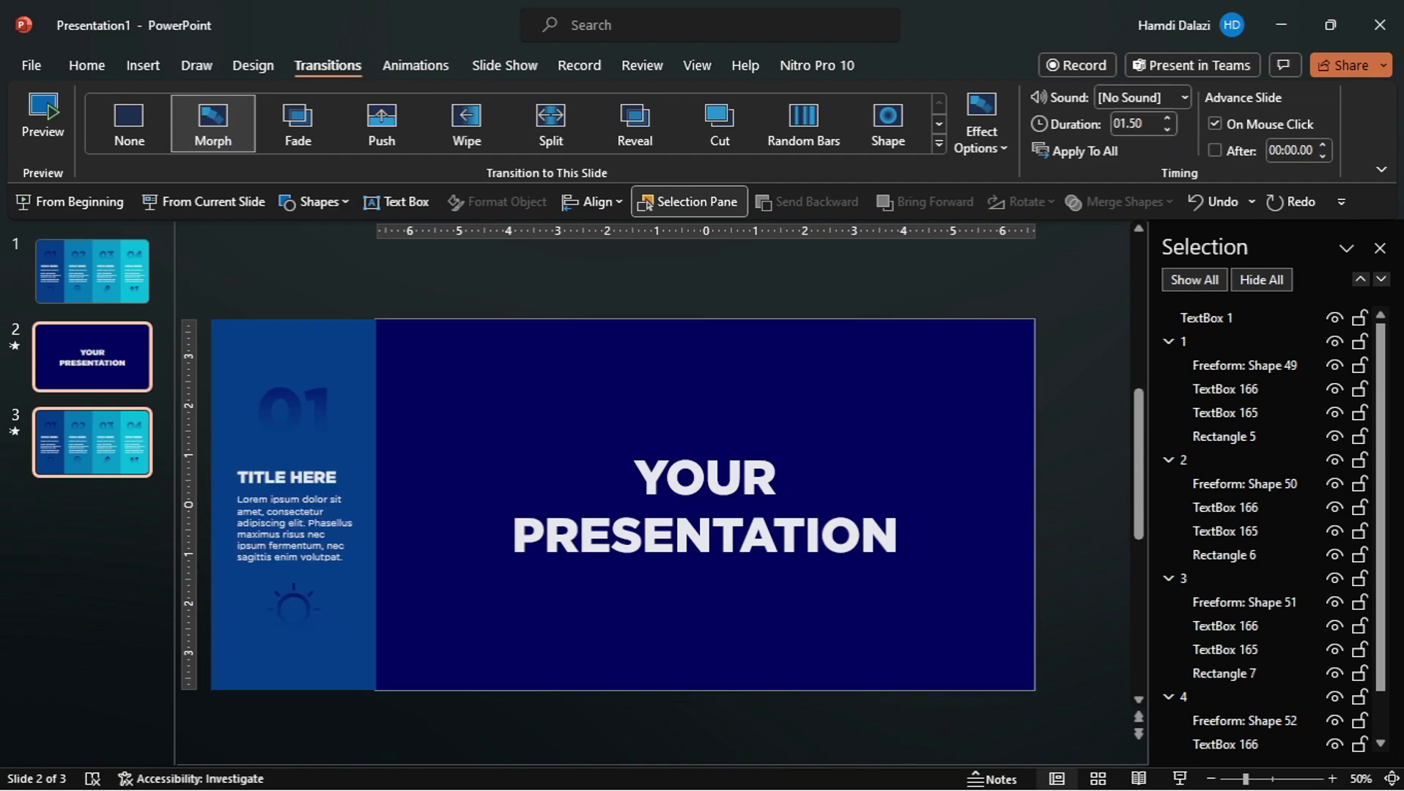
key(shift+F5)
click(702, 576)
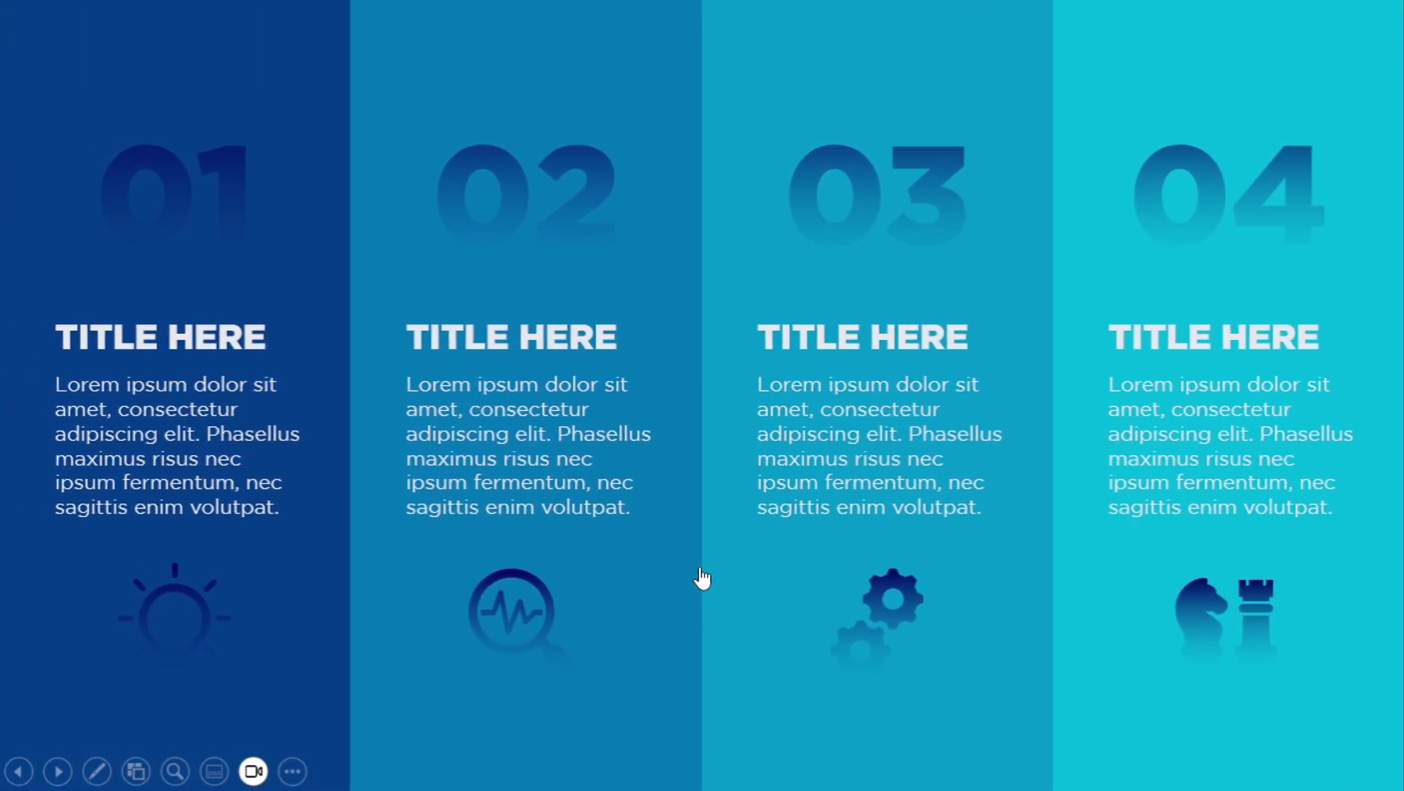
click(702, 577)
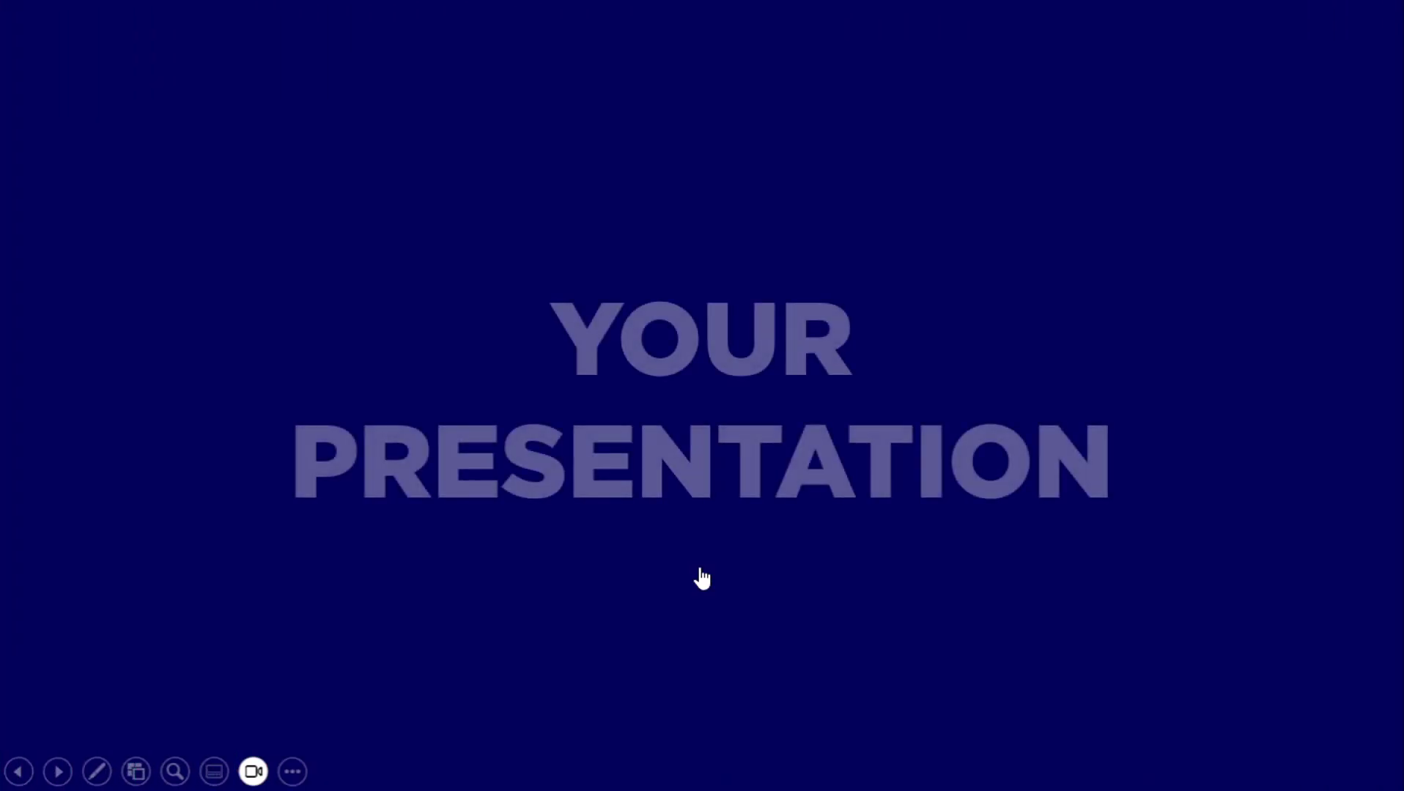
click(702, 577)
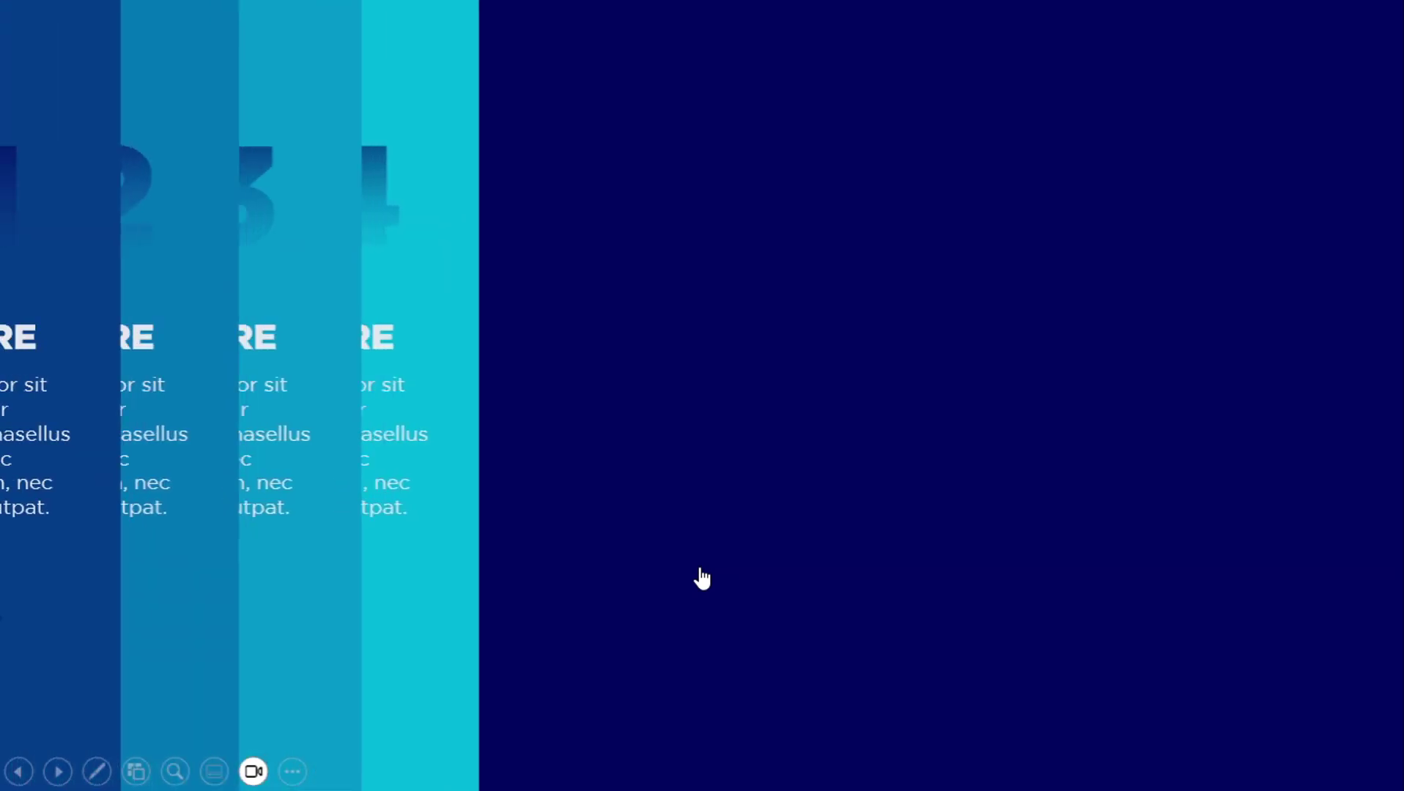